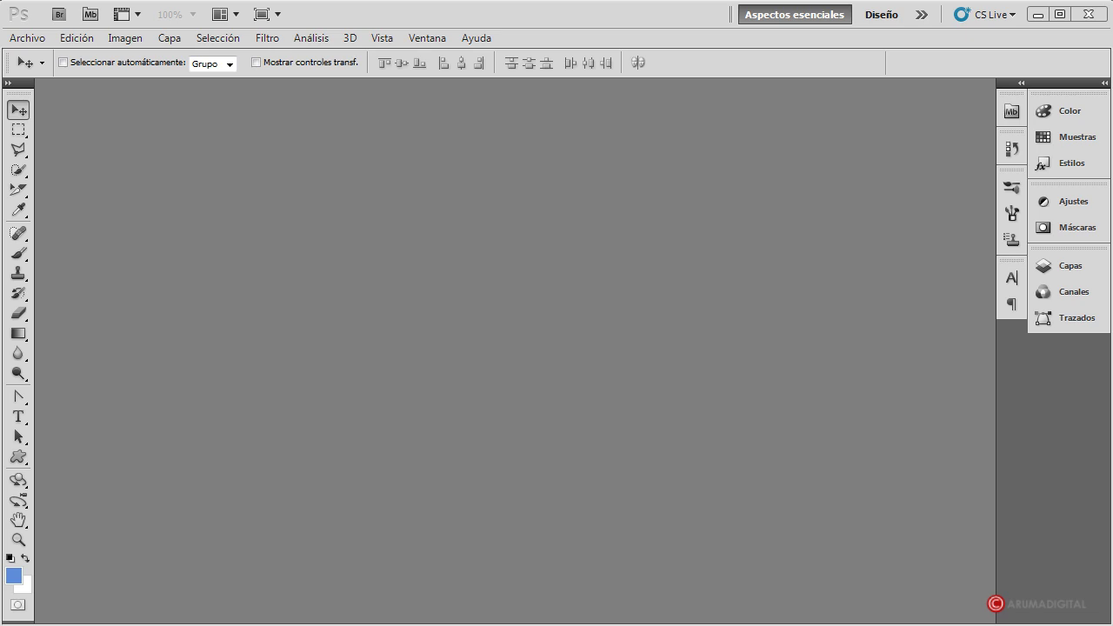
Create a new 1000 × 750 pixel document
click(26, 39)
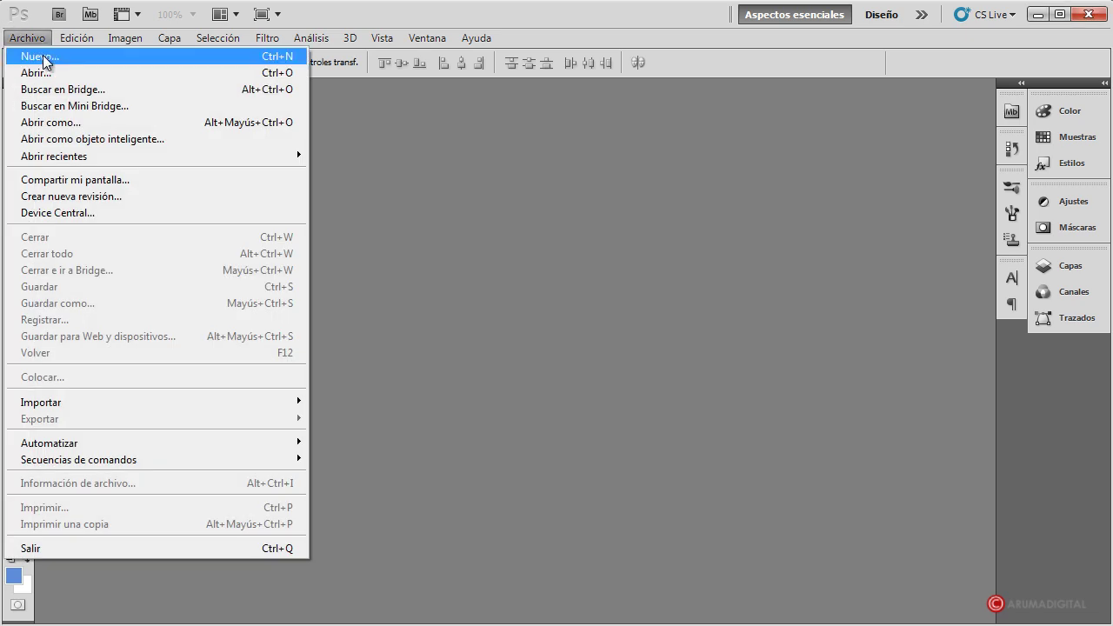
click(35, 56)
double_click(410, 340)
text(1000)
key(Tab)
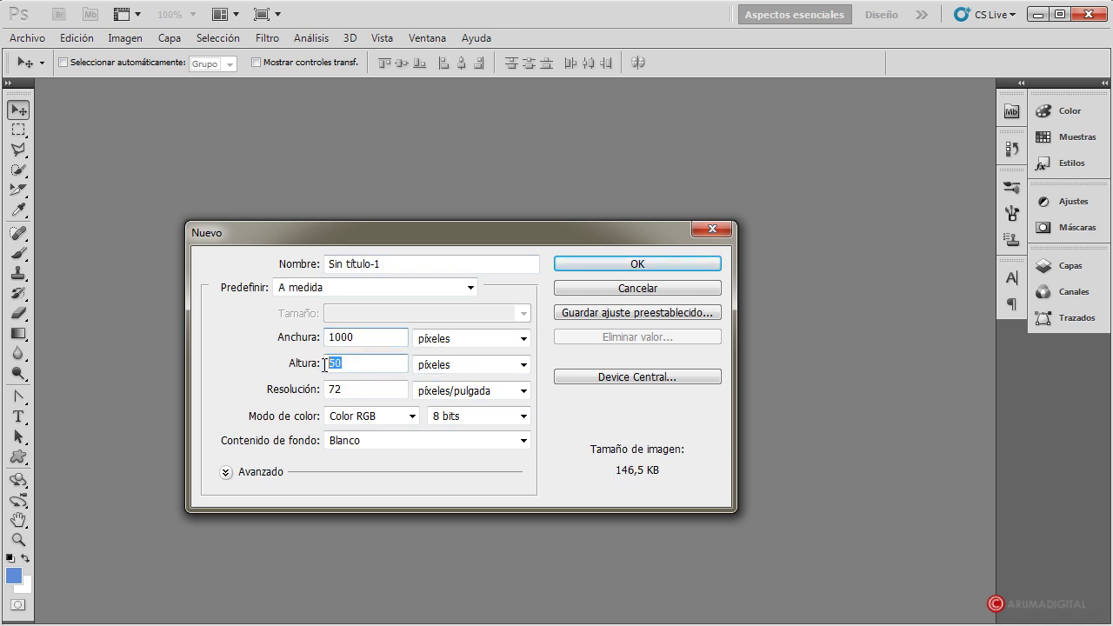
text(750)
key(Return)
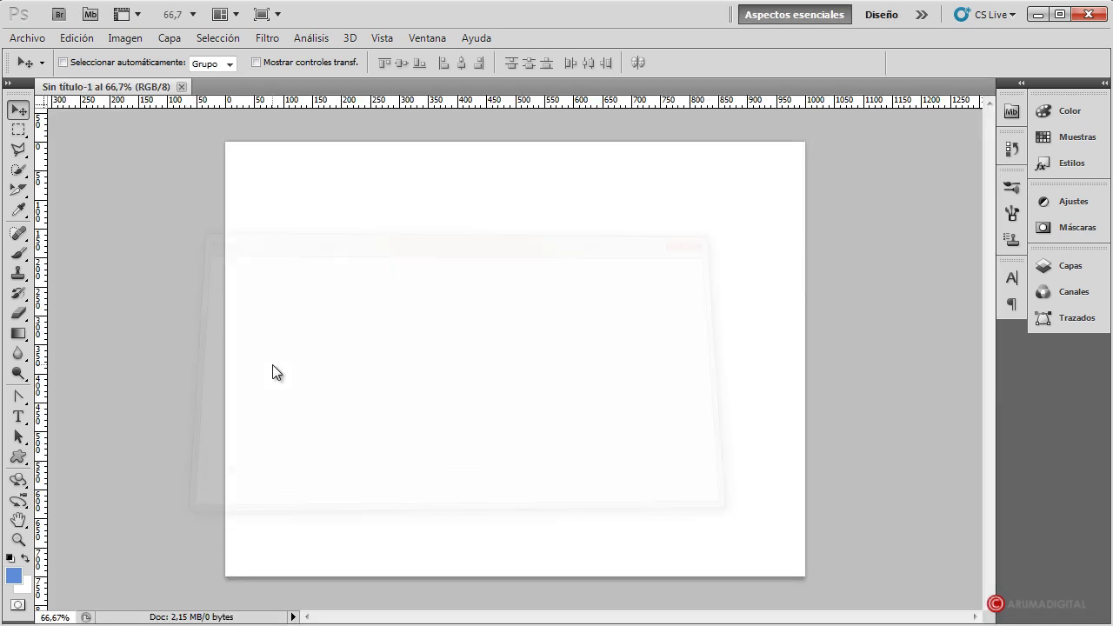
Convert the locked Fondo background into the editable layer Capa 0
click(1087, 271)
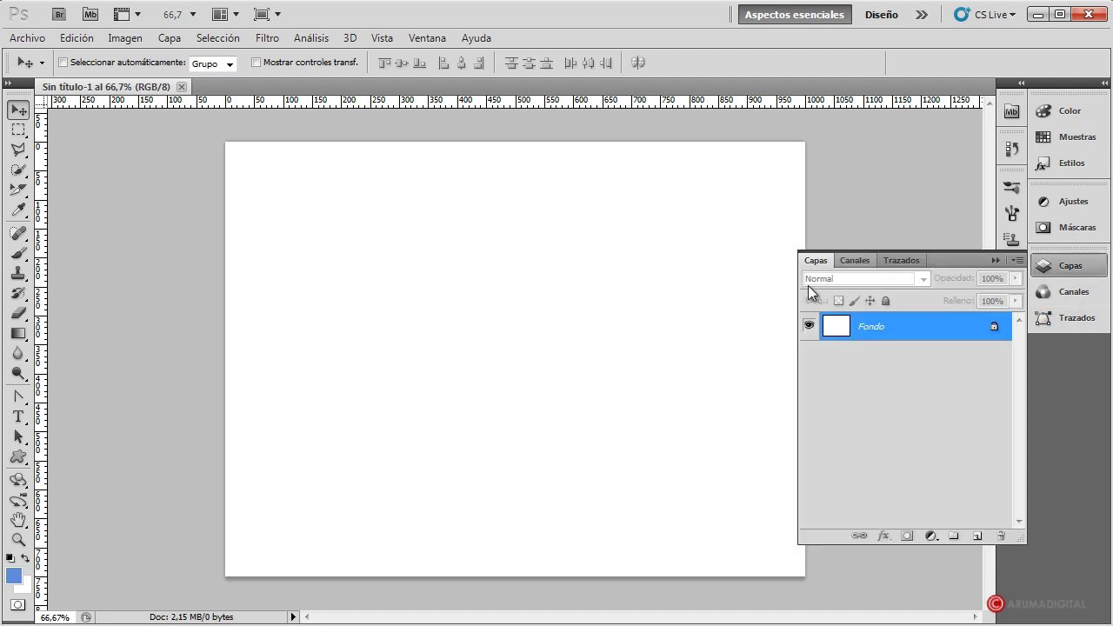
double_click(927, 337)
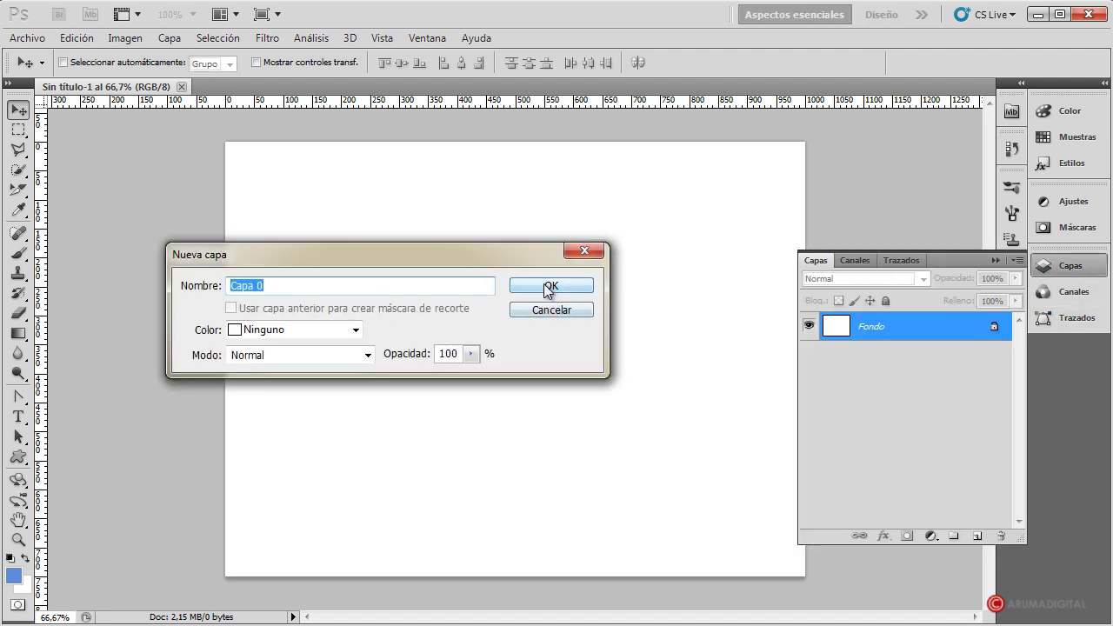
click(548, 290)
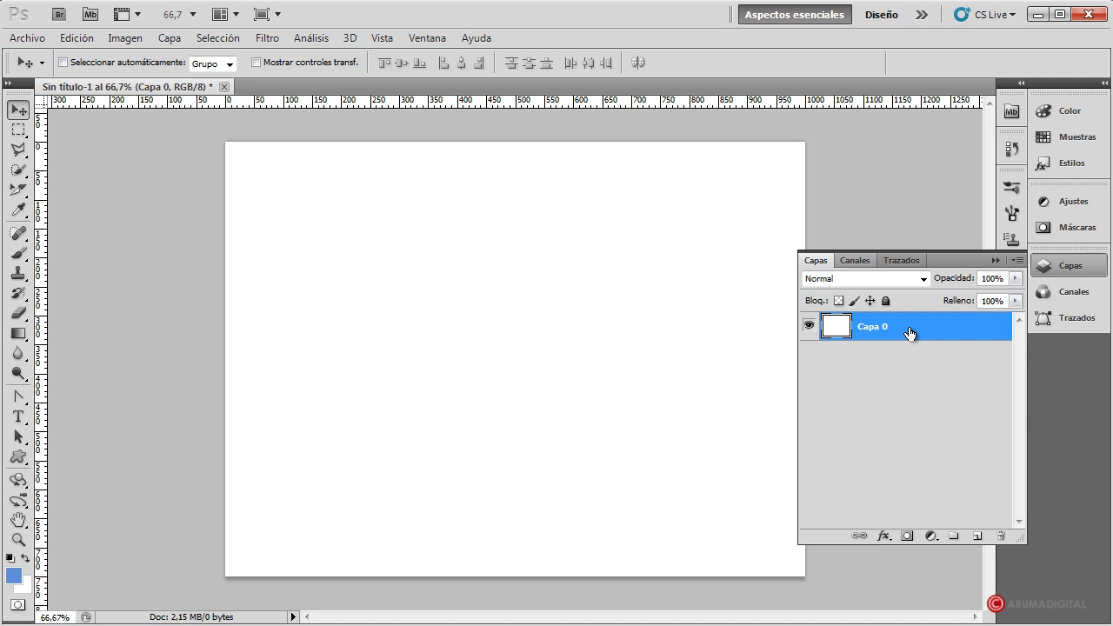
double_click(909, 335)
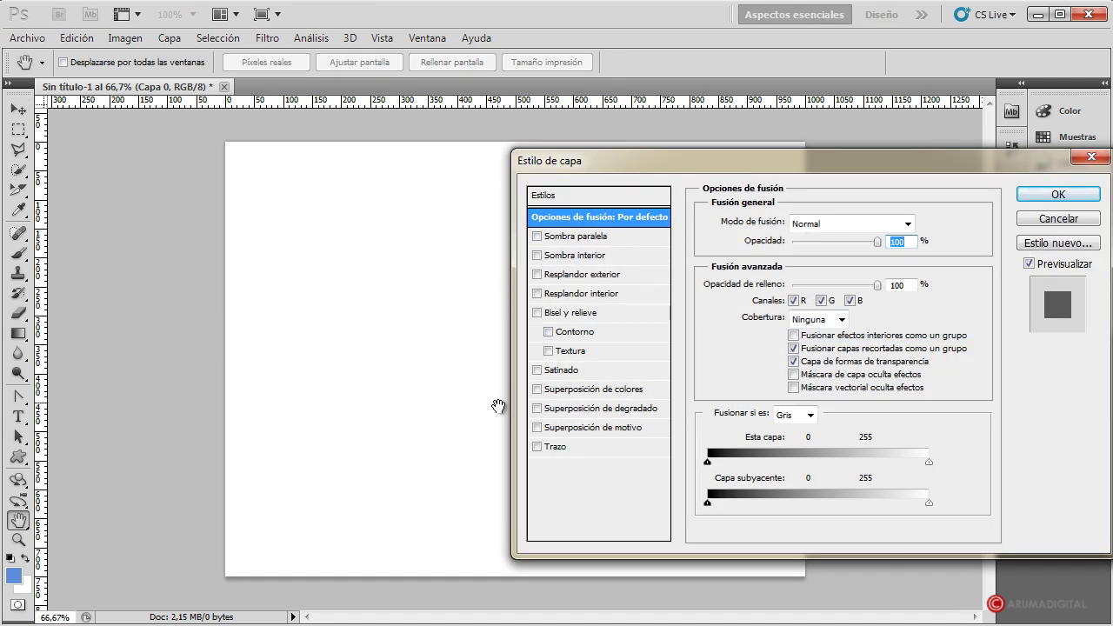
Add a reversed radial gradient overlay at 150% scale and reduced opacity to Capa 0
click(599, 413)
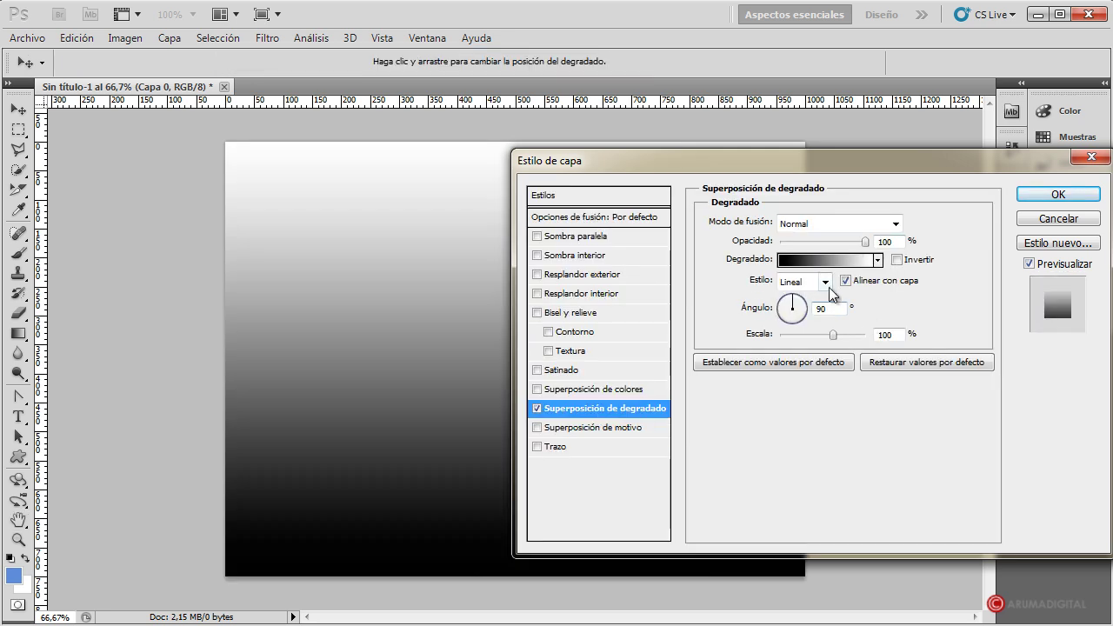
click(824, 282)
click(816, 314)
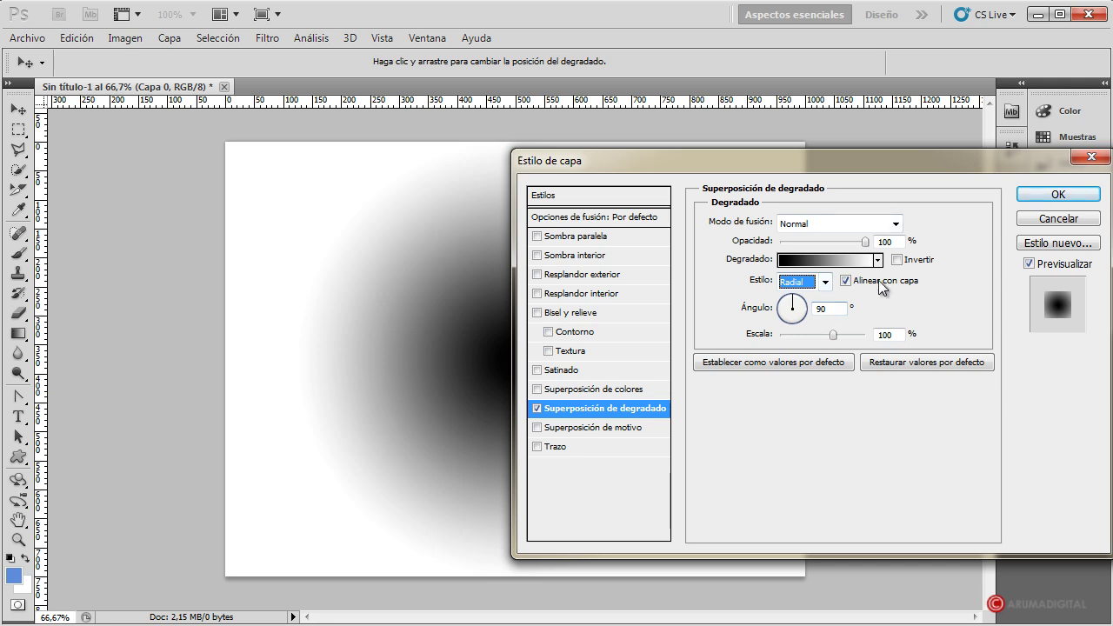
click(896, 260)
drag(833, 335, 865, 335)
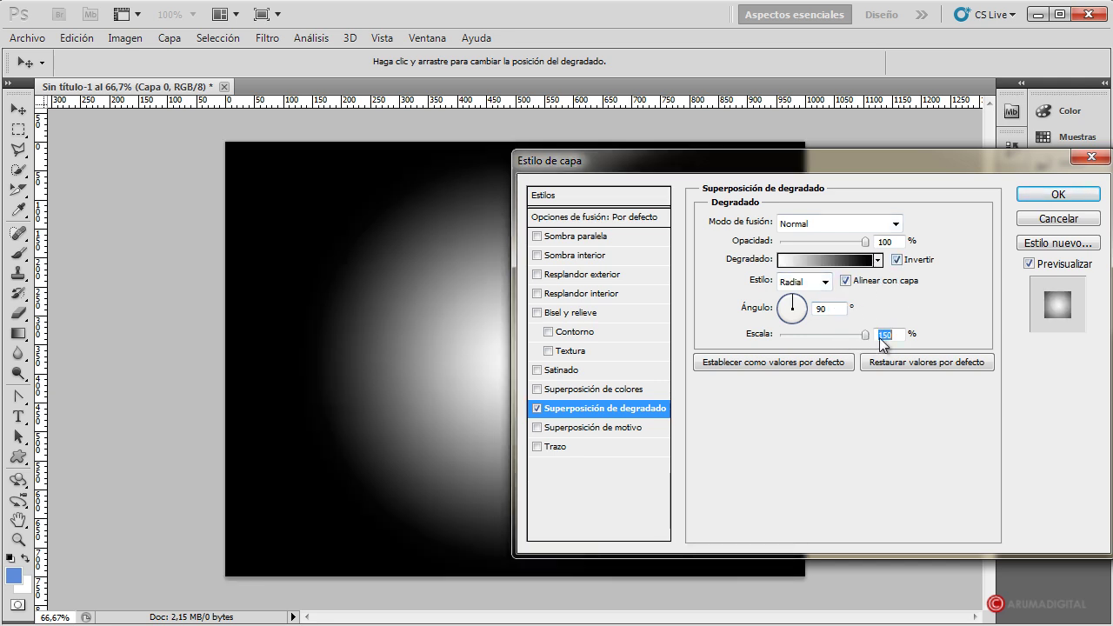
drag(866, 241, 820, 248)
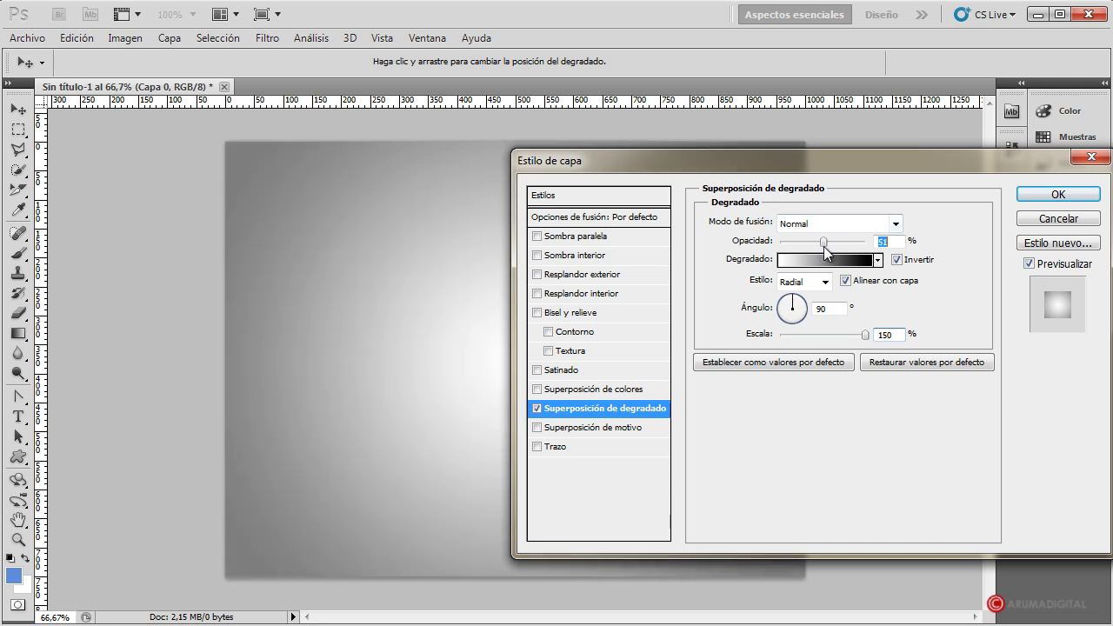
click(1058, 194)
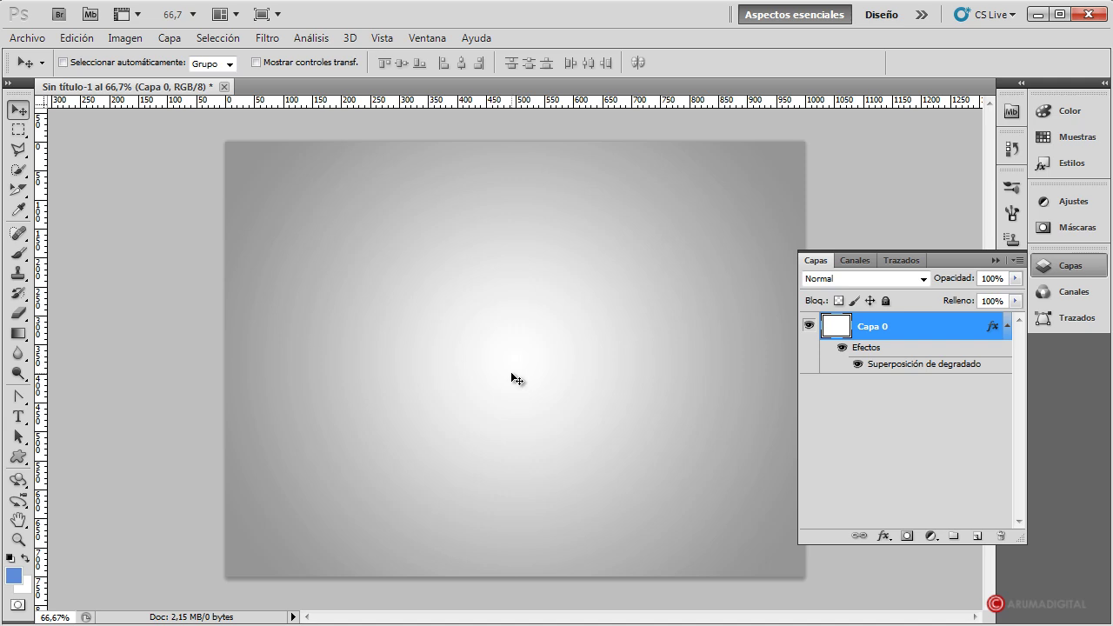
Lower the Capa 0 gradient overlay opacity further to about 34%
double_click(913, 328)
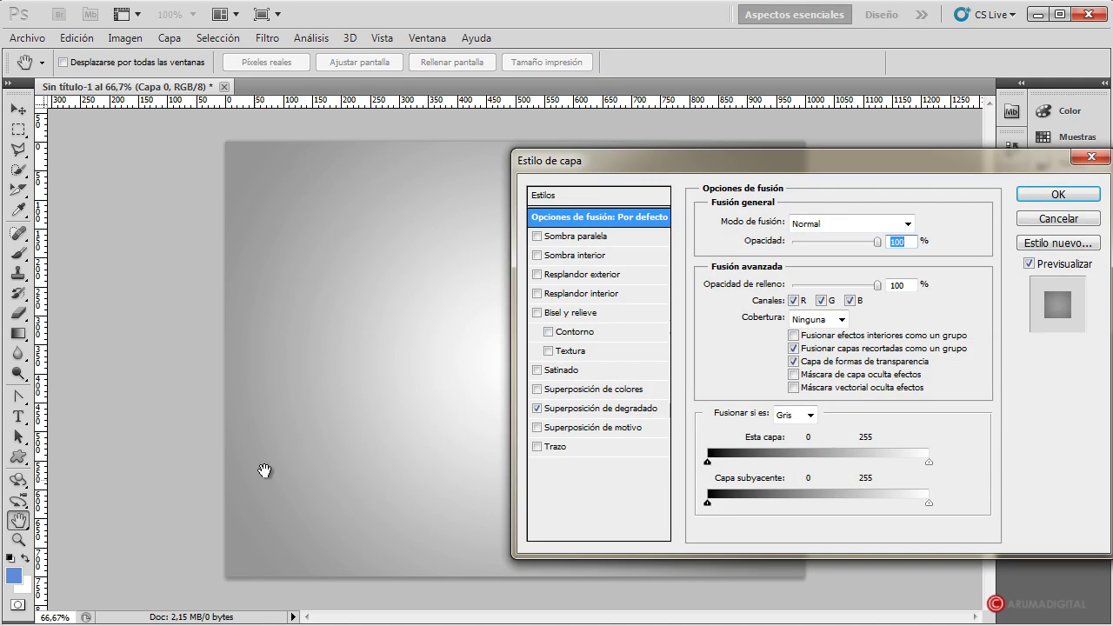
click(600, 408)
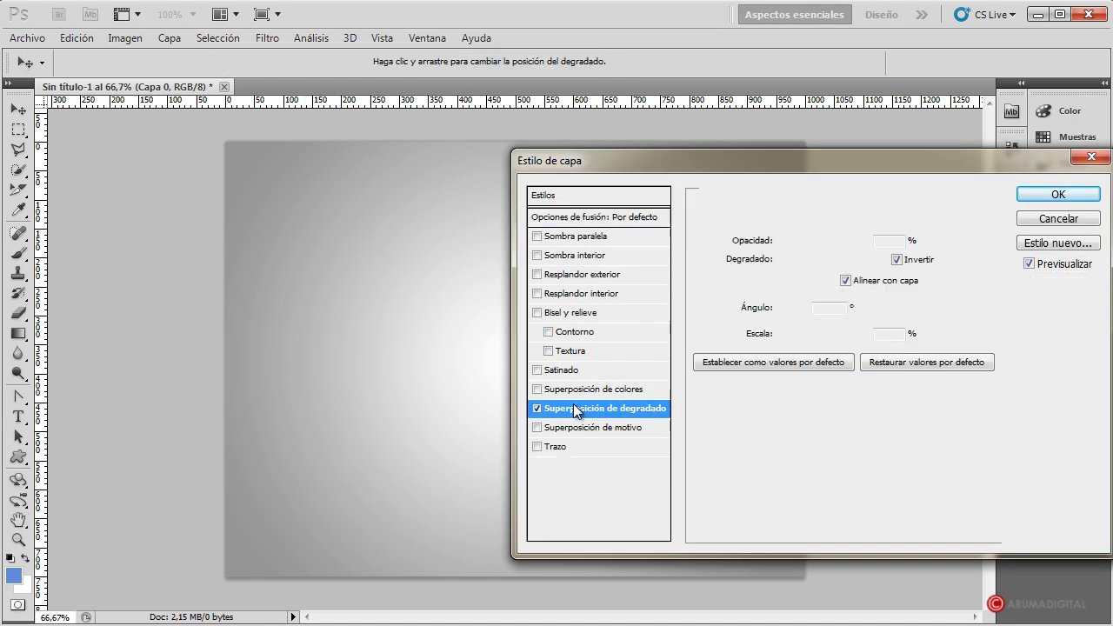
drag(820, 245, 809, 246)
click(1058, 194)
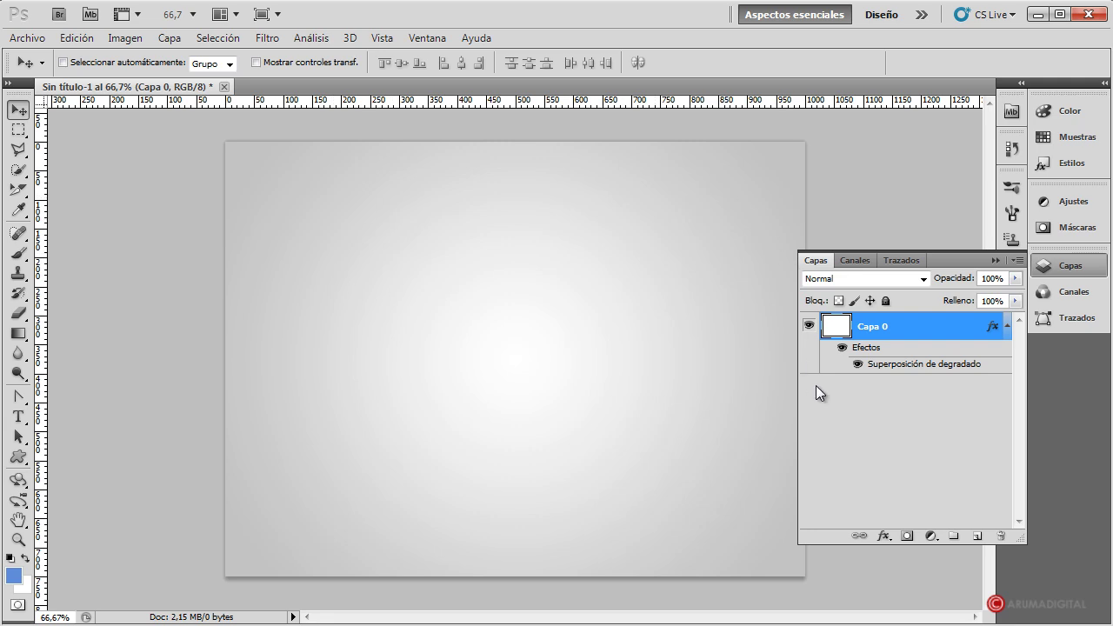
Select the Rectangle tool, add a new layer, and zoom the canvas to 150%
click(1007, 326)
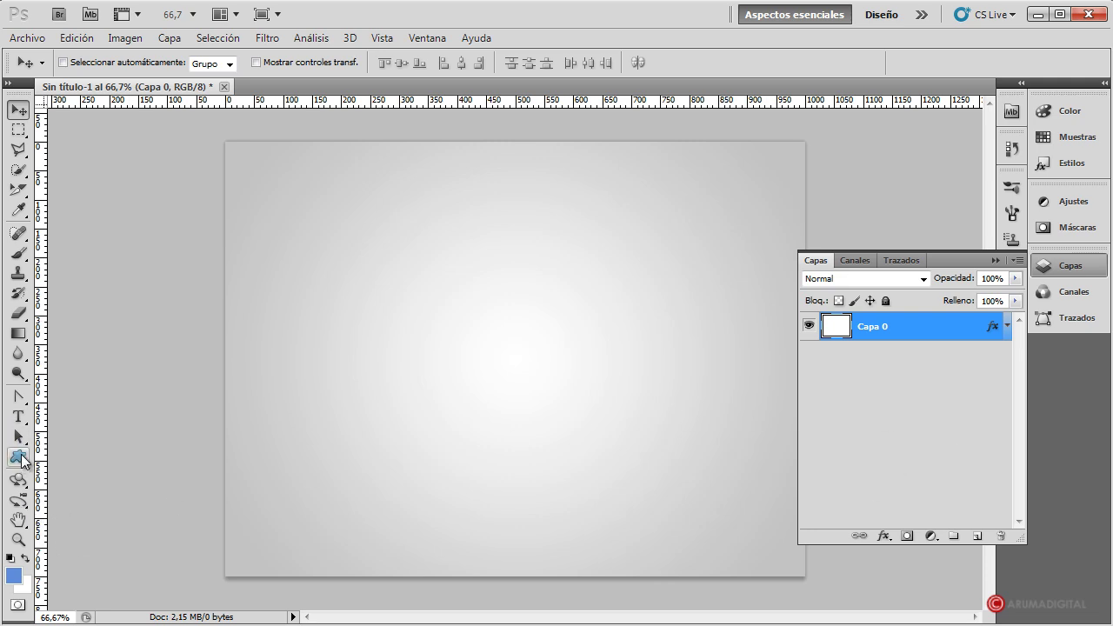
click(19, 459)
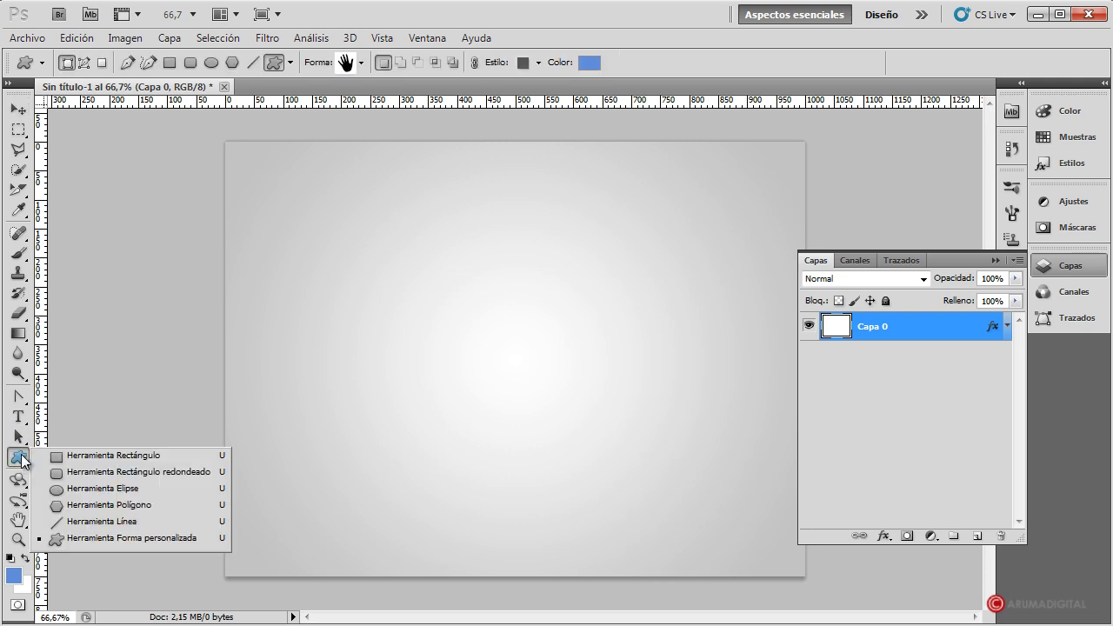
click(92, 457)
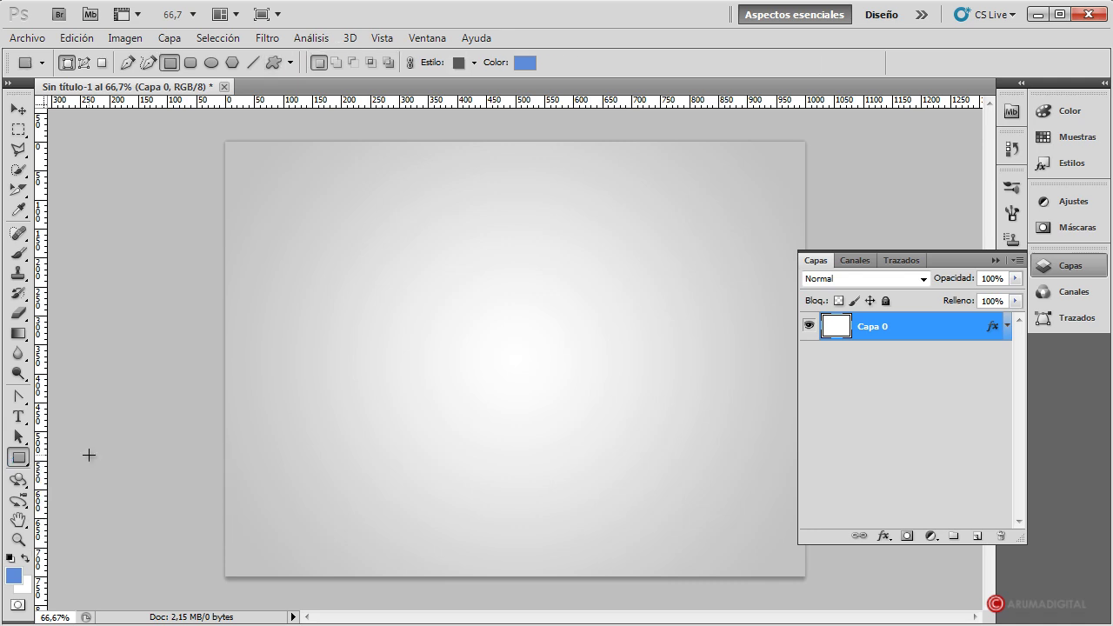
click(976, 537)
click(54, 616)
text(150)
key(Return)
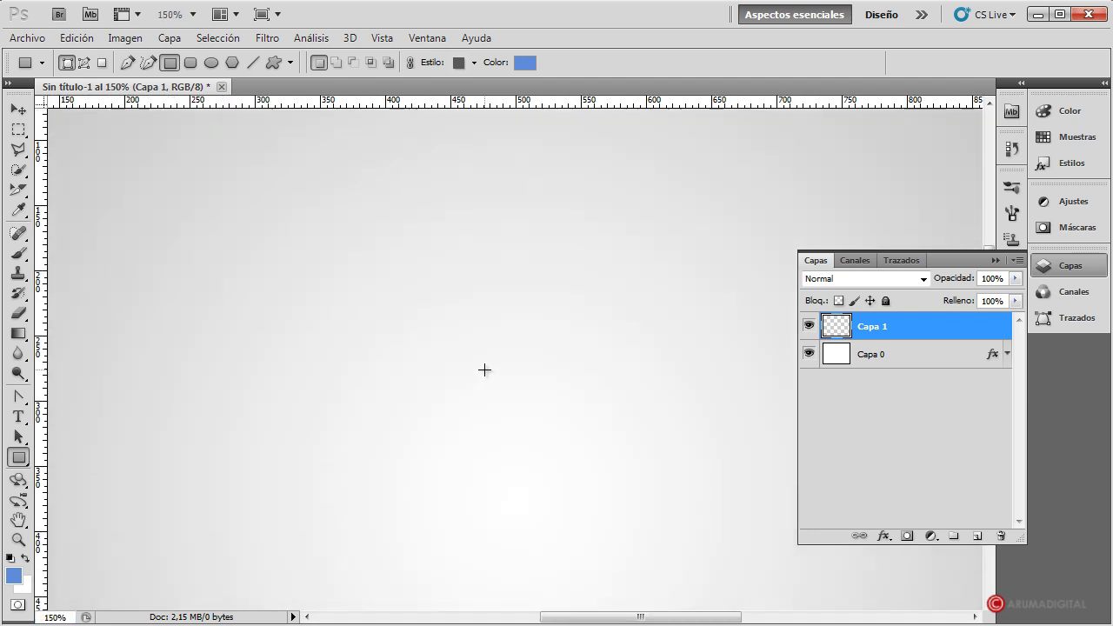
Draw a tall rectangle on the canvas's left side and remove its drop shadow
drag(681, 621, 641, 623)
scroll(694, 540, up, 1)
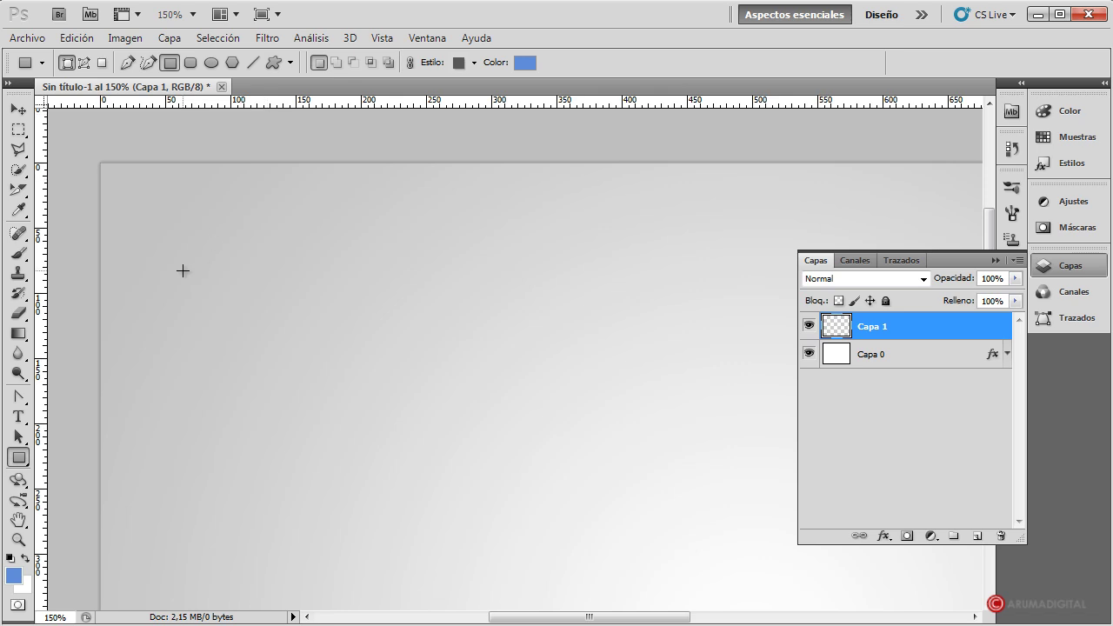
mouse_move(161, 140)
mouse_down()
mouse_move(316, 418)
mouse_move(465, 544)
mouse_move(496, 597)
mouse_up()
click(926, 407)
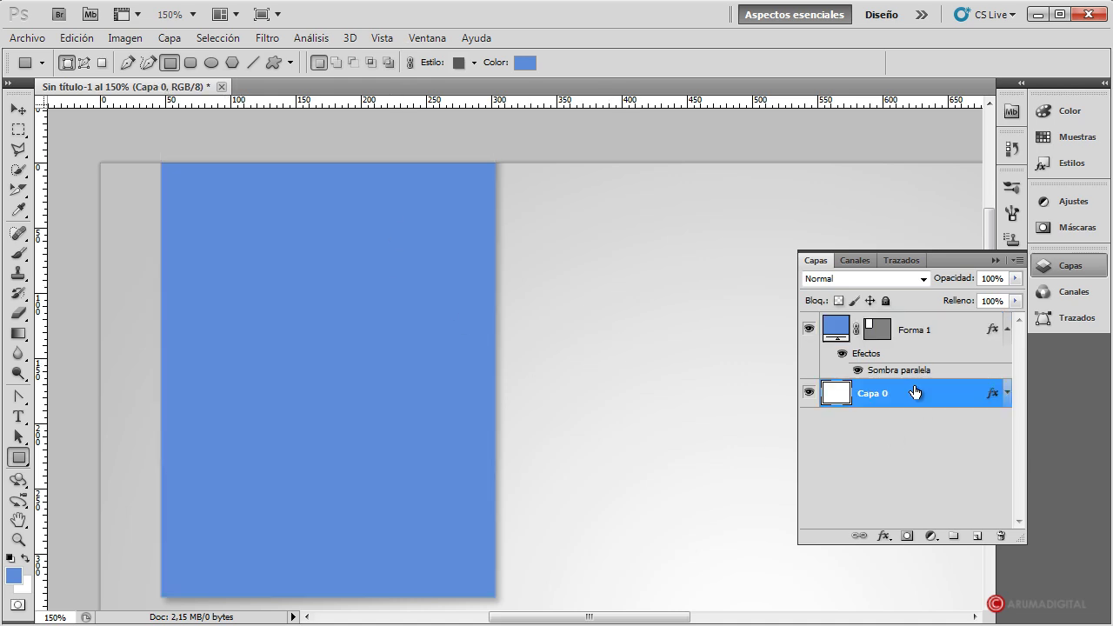
click(930, 330)
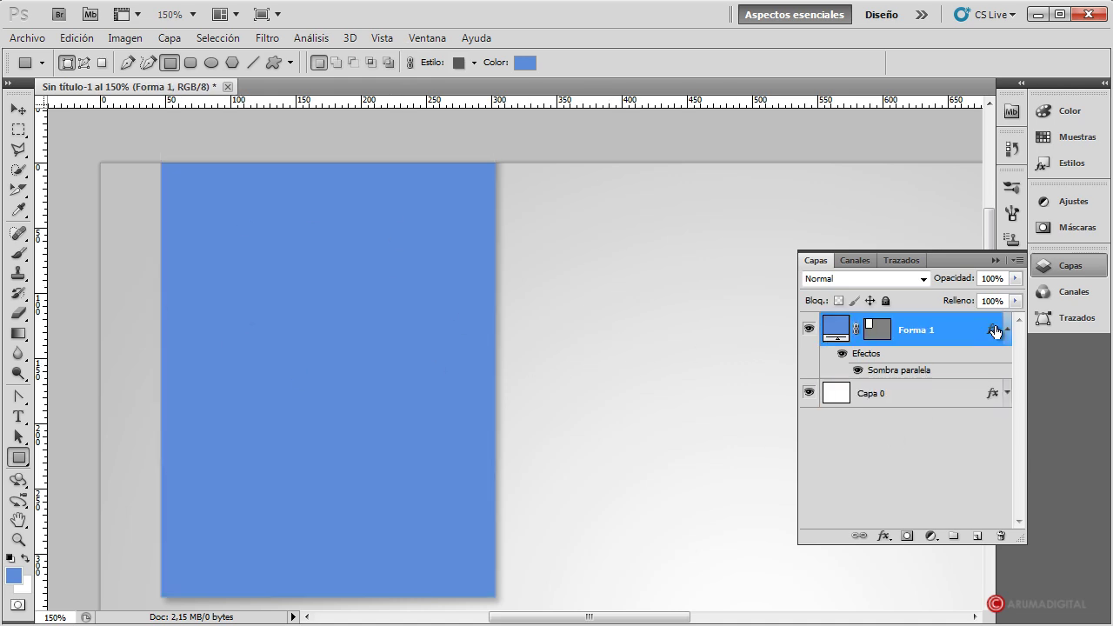
drag(992, 329, 999, 537)
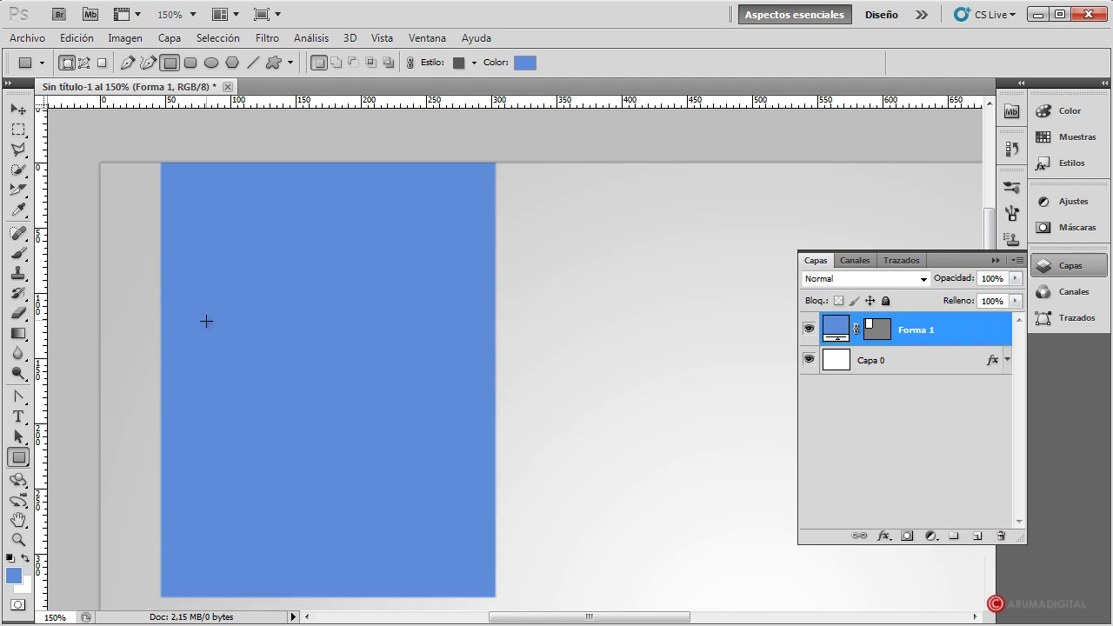
scroll(206, 320, down, 2)
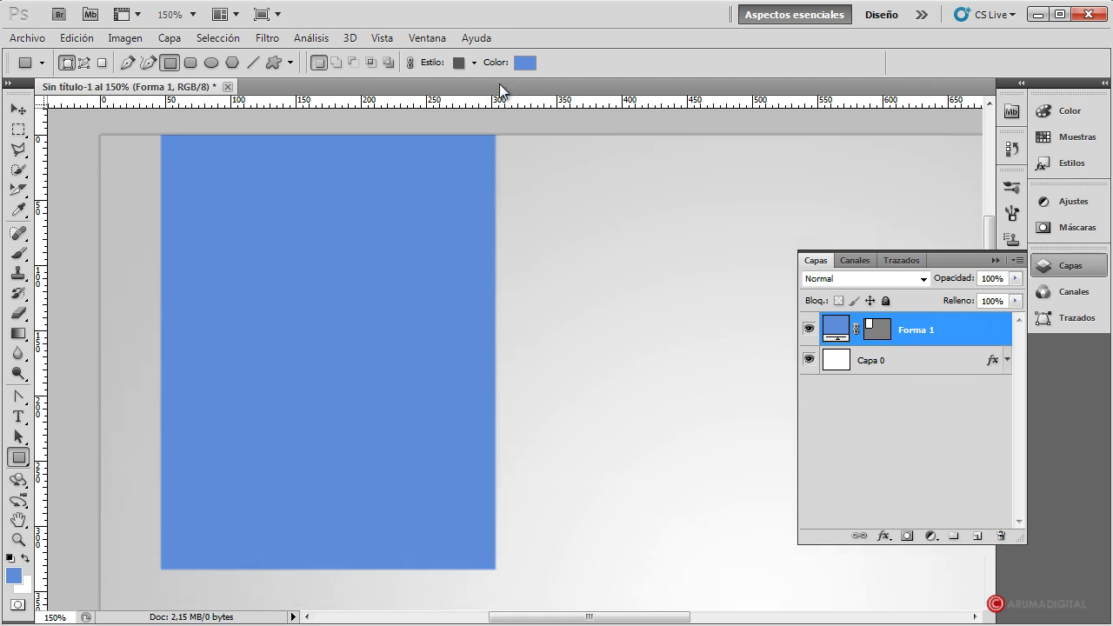
Recolour the Forma 1 rectangle fill to muted greyish blue #919fbf
click(877, 331)
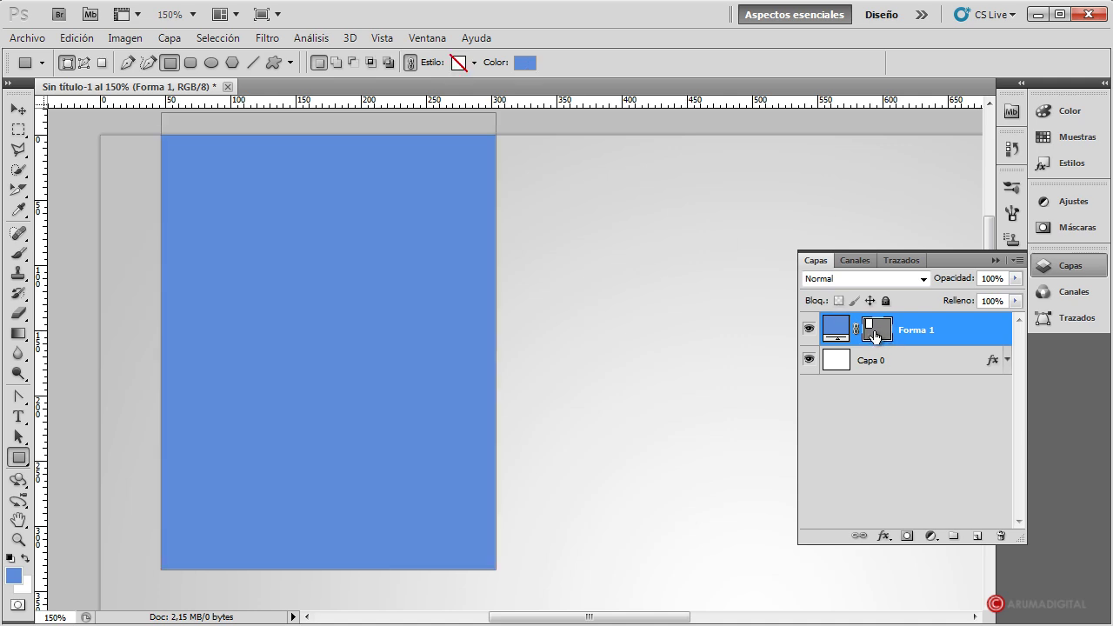
click(523, 67)
mouse_move(678, 291)
mouse_down()
mouse_move(669, 329)
mouse_move(646, 296)
mouse_up()
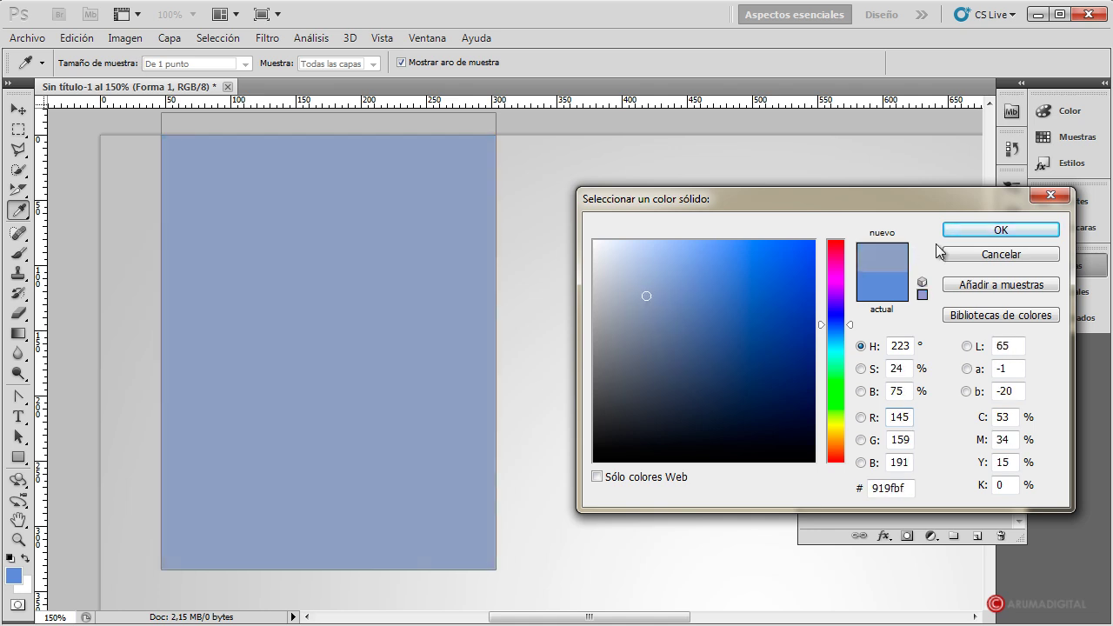
click(982, 232)
click(946, 360)
click(936, 339)
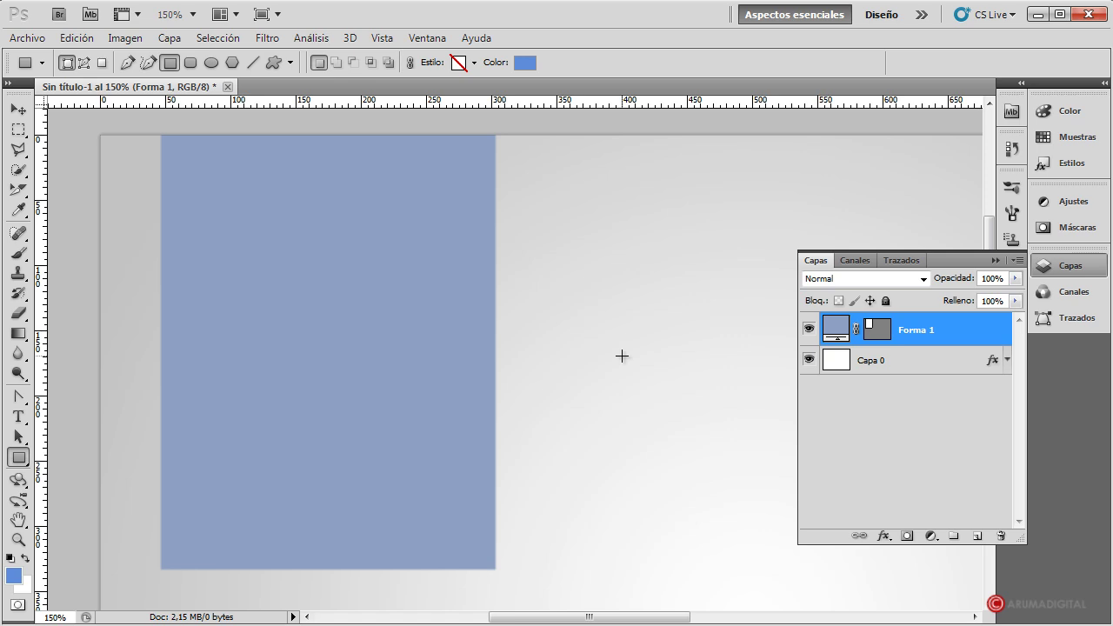
Type the heading 'TITULO' near the blue panel's top-left corner
click(976, 535)
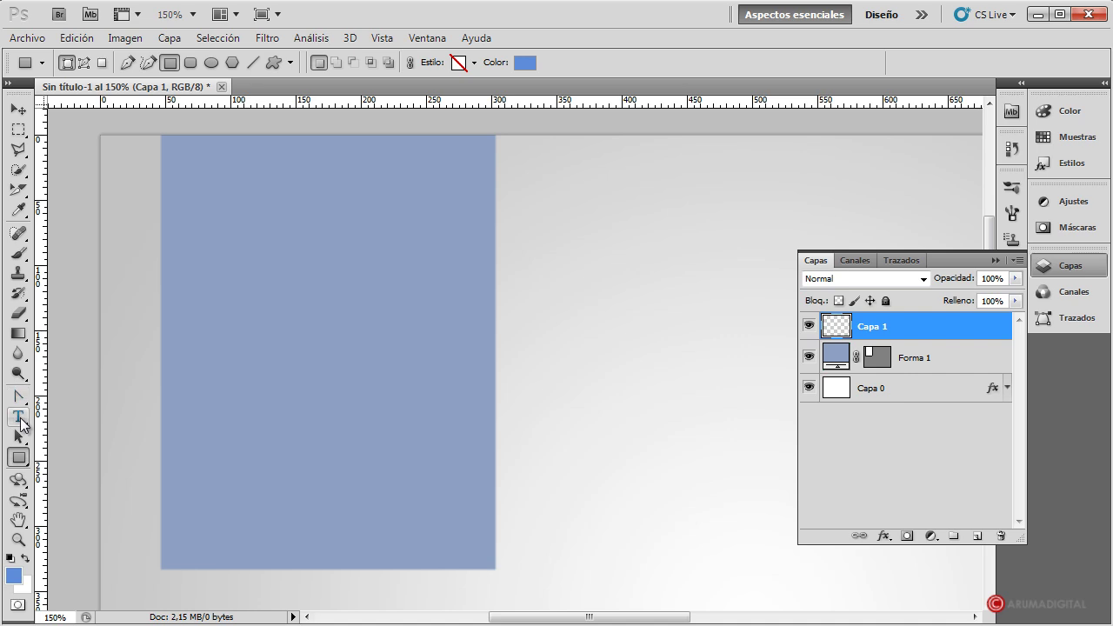
click(18, 417)
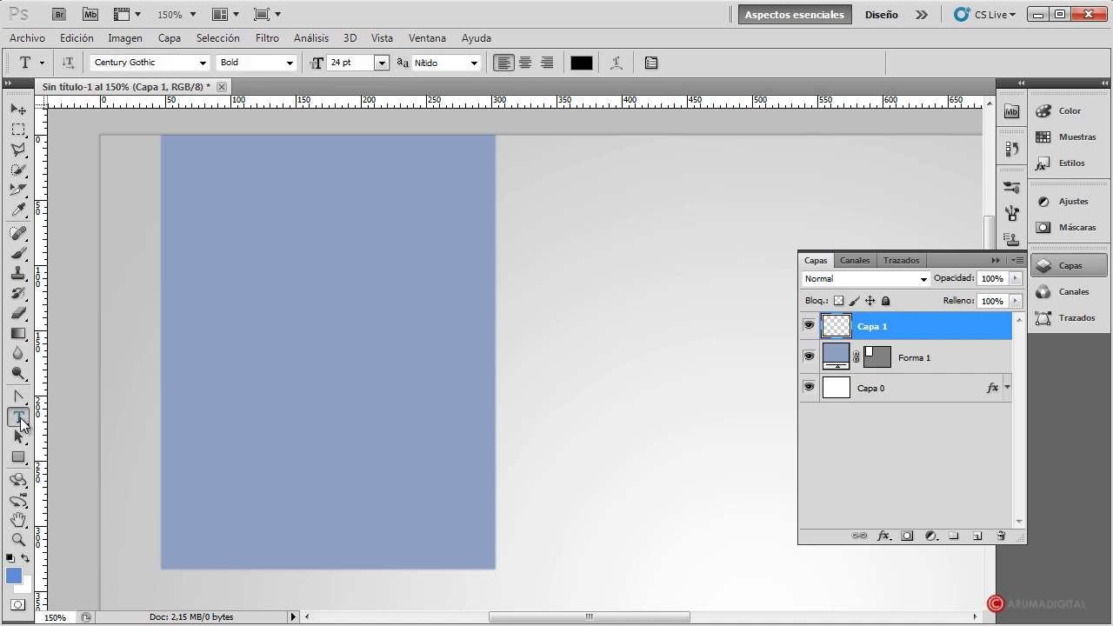
click(174, 188)
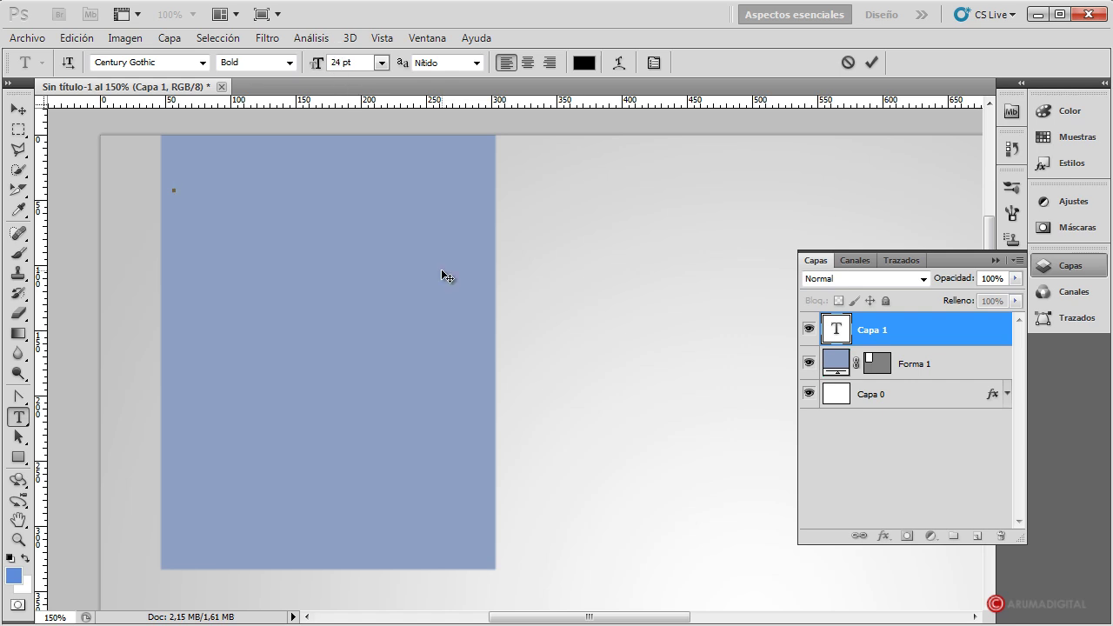
text(TITULO)
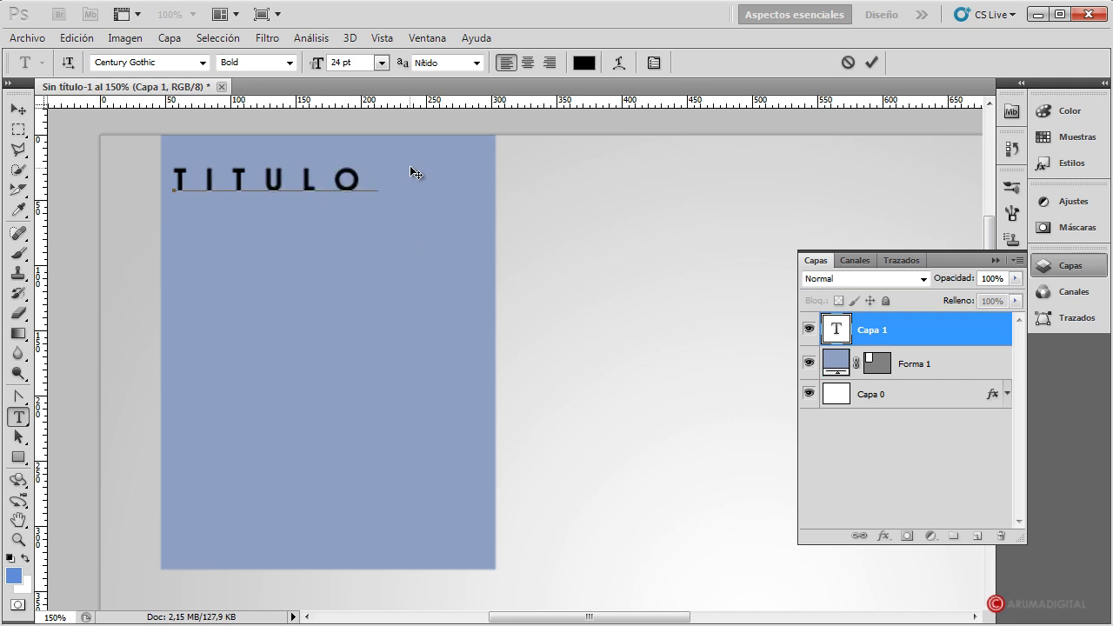
Make the TITULO text white (#ffffff) and nudge it slightly right and down
drag(379, 174, 171, 174)
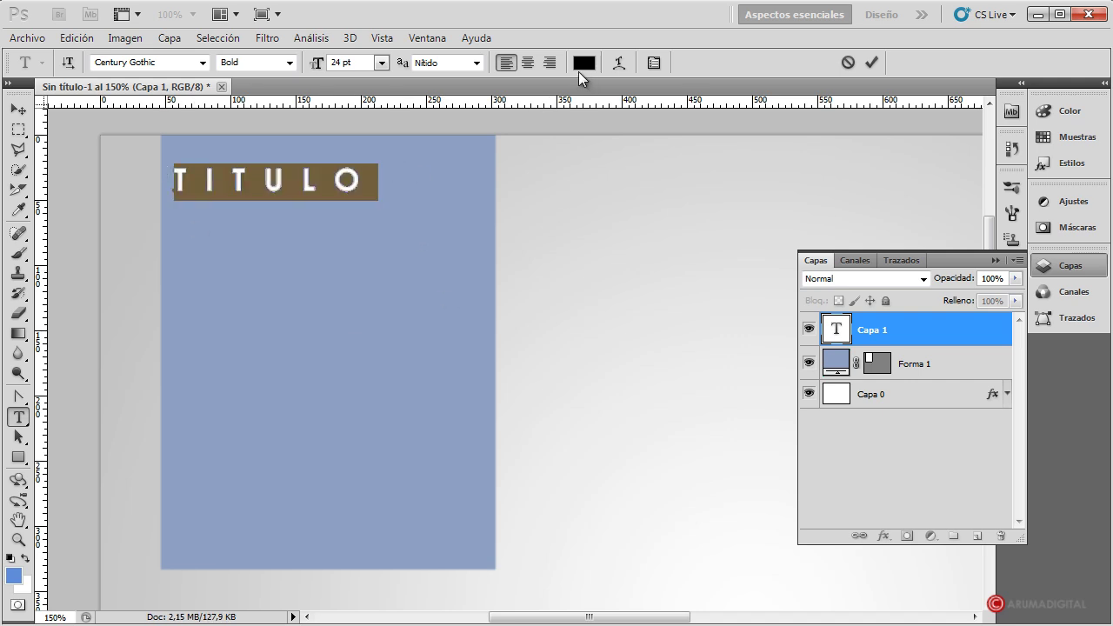
click(584, 62)
click(595, 242)
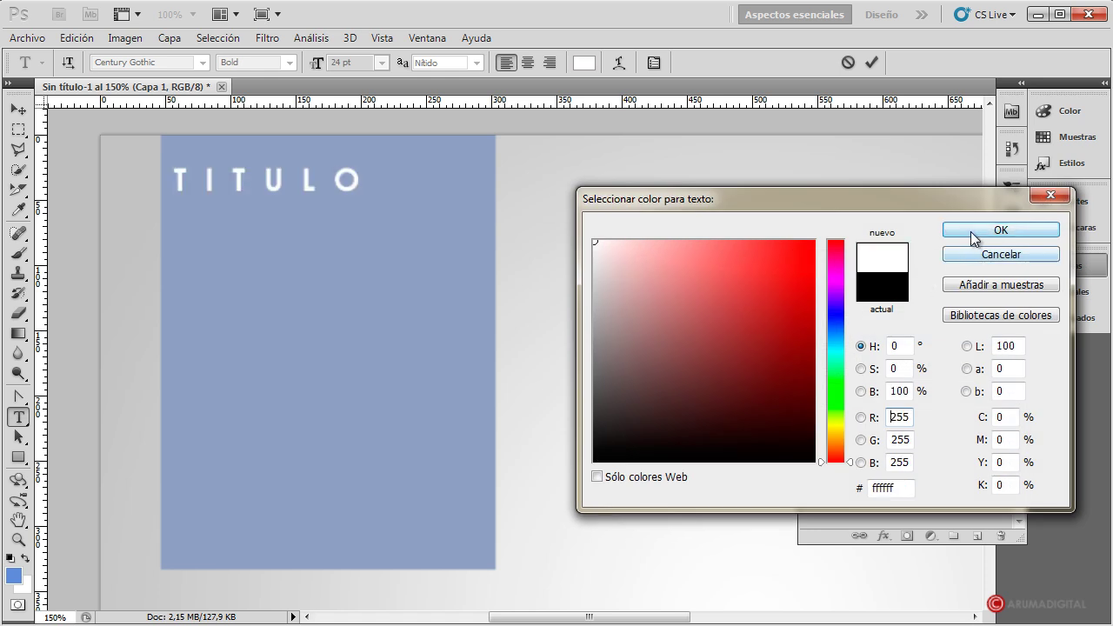
click(974, 235)
click(929, 362)
click(927, 334)
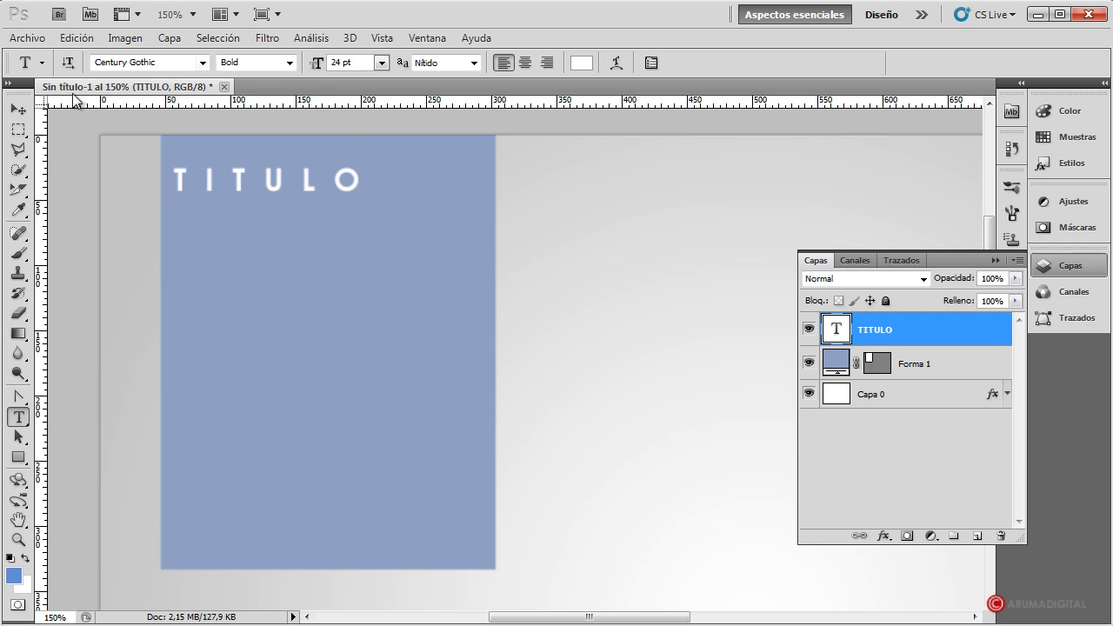
click(18, 109)
drag(192, 177, 196, 186)
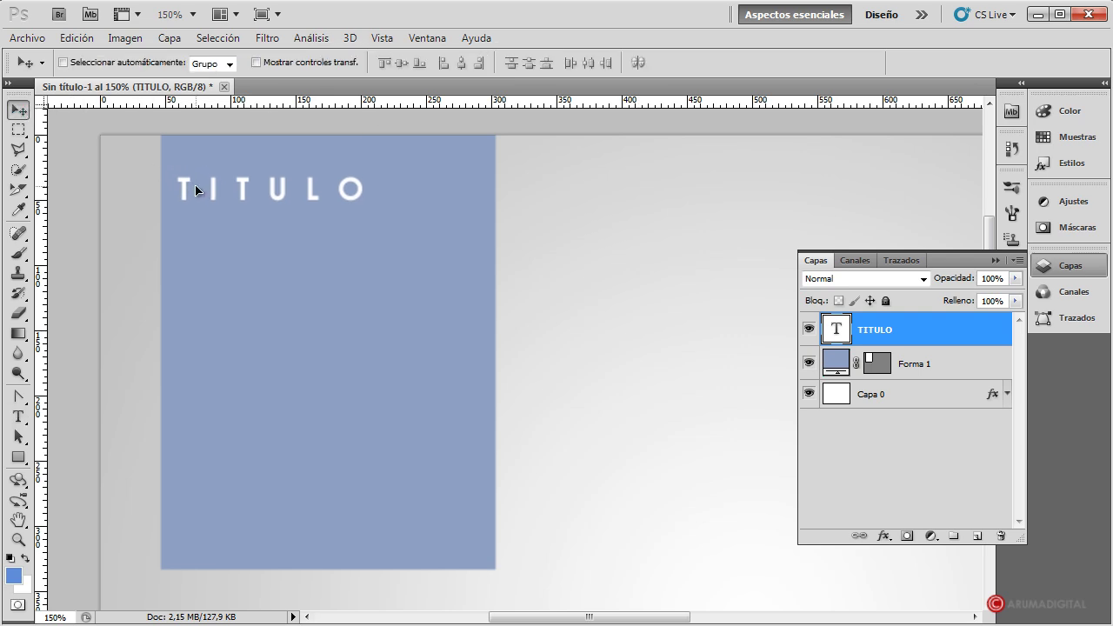
Draw a rectangle around TITULO and place its layer beneath the text
click(18, 457)
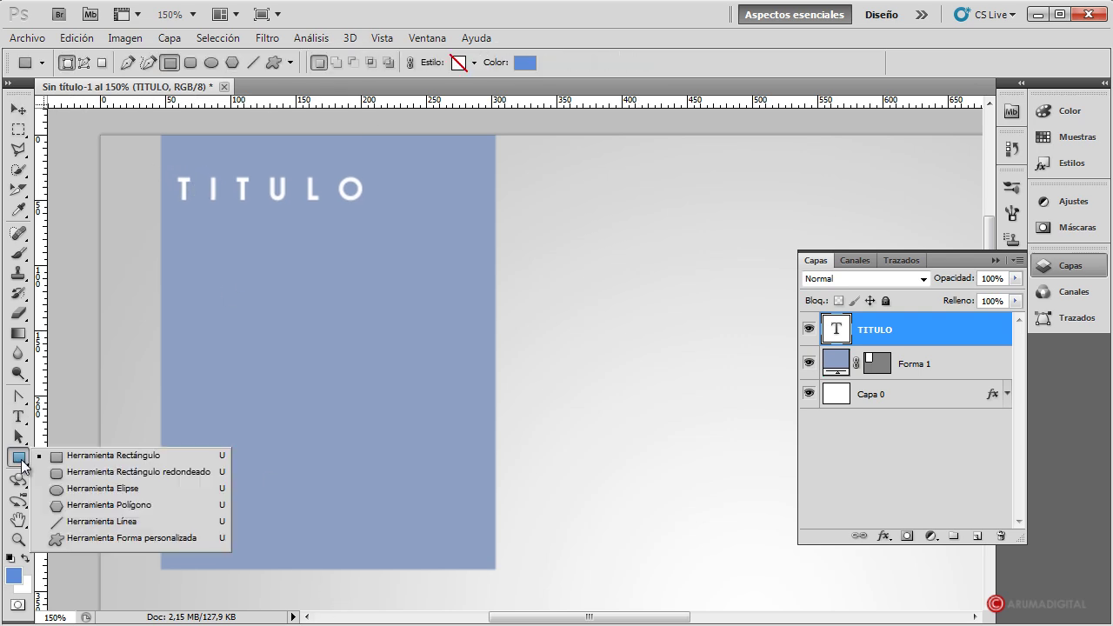
click(81, 461)
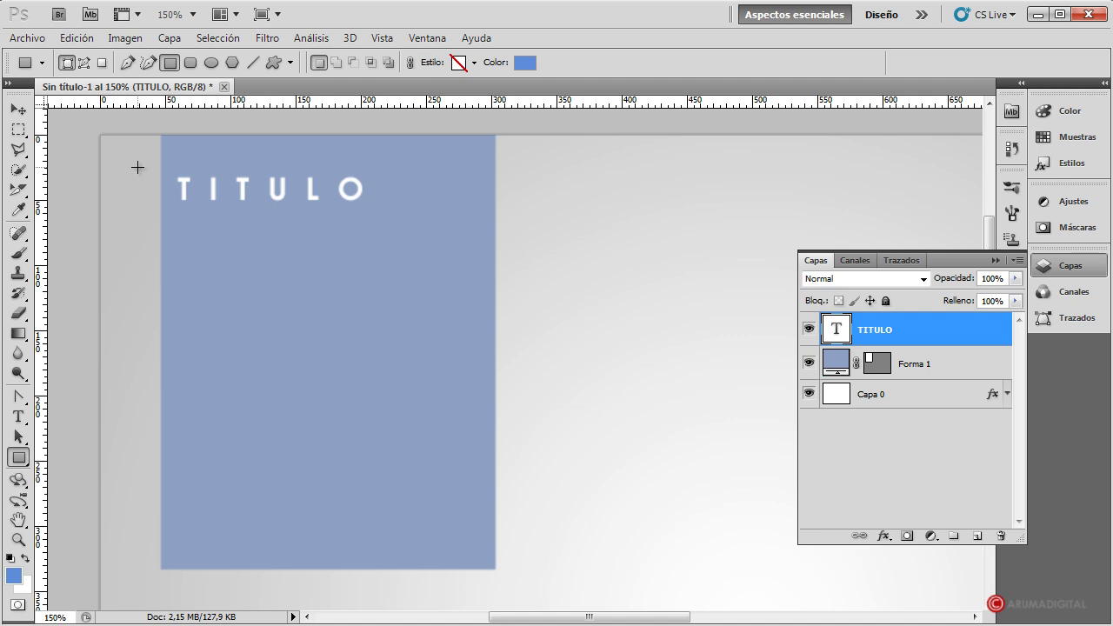
drag(138, 166, 395, 217)
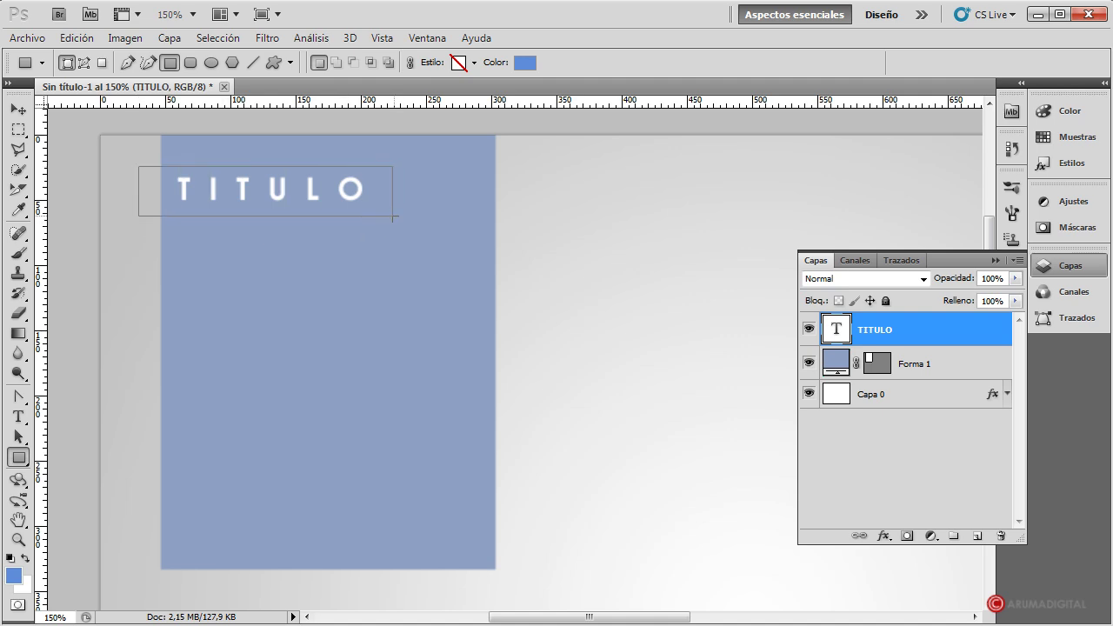
drag(393, 217, 392, 215)
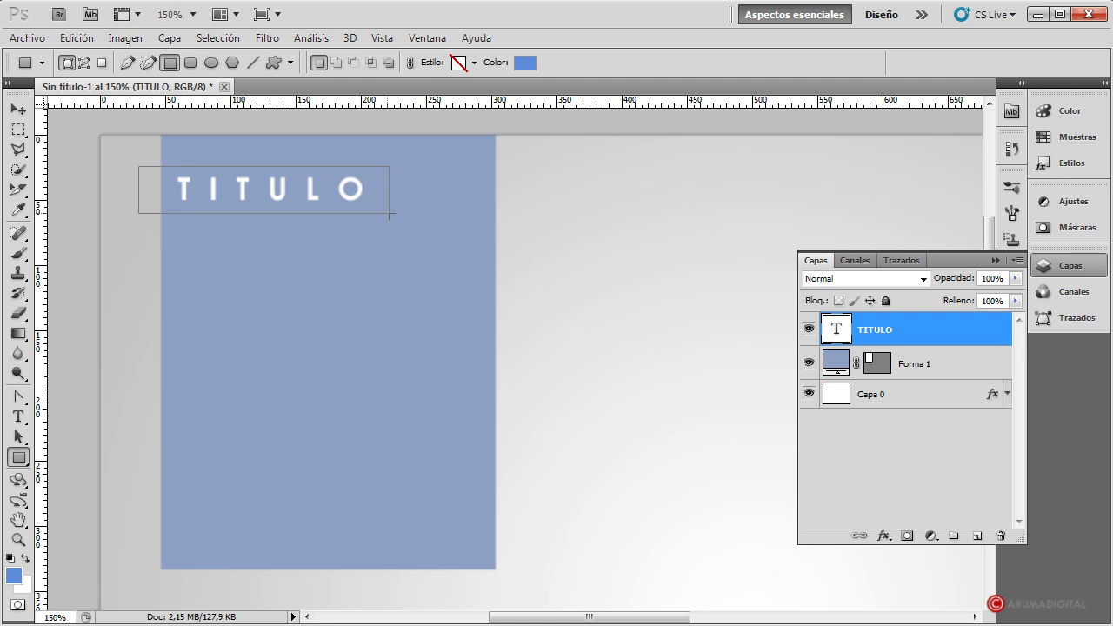
drag(393, 214, 395, 216)
drag(946, 331, 951, 375)
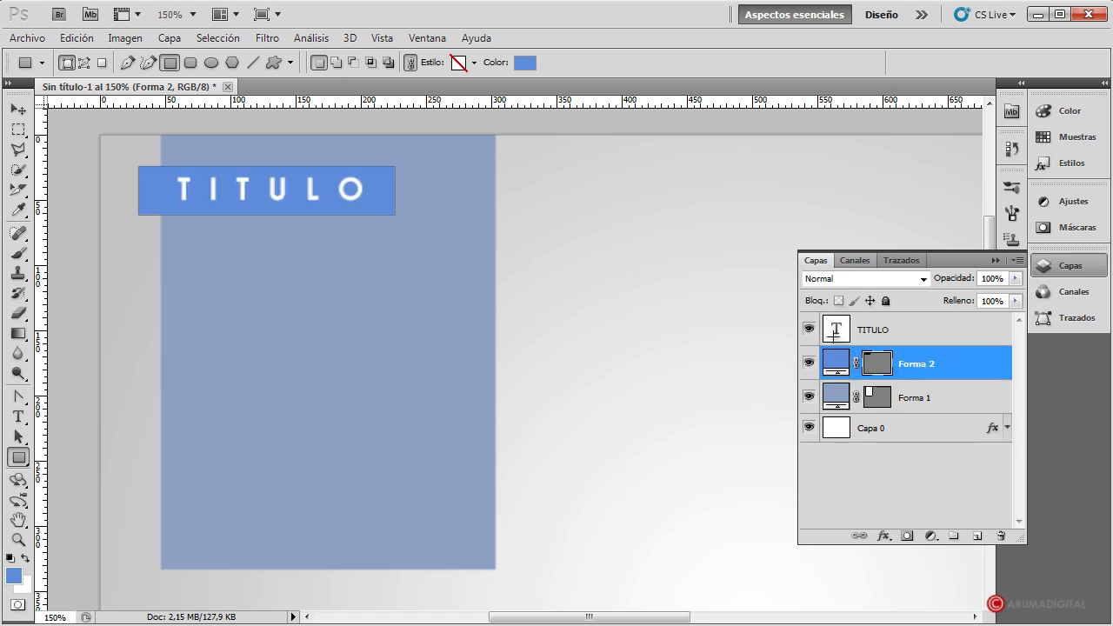
click(947, 335)
click(957, 369)
Recolour the new rectangle's fill to mustard yellow #d6c764
click(886, 367)
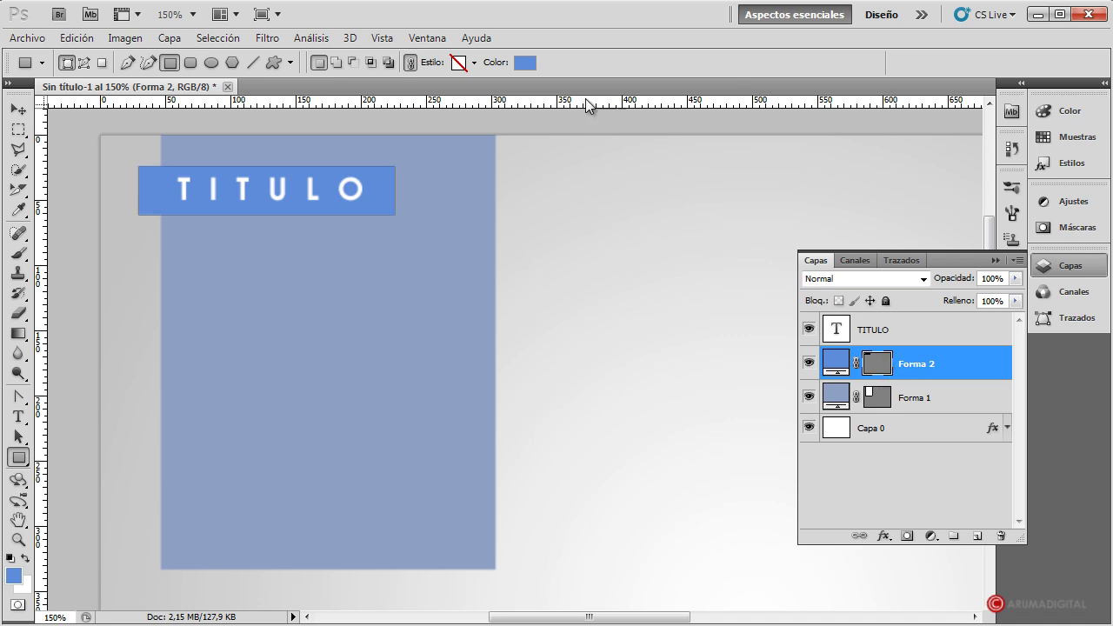
click(525, 63)
mouse_move(671, 291)
mouse_down()
mouse_move(644, 274)
mouse_move(679, 311)
mouse_up()
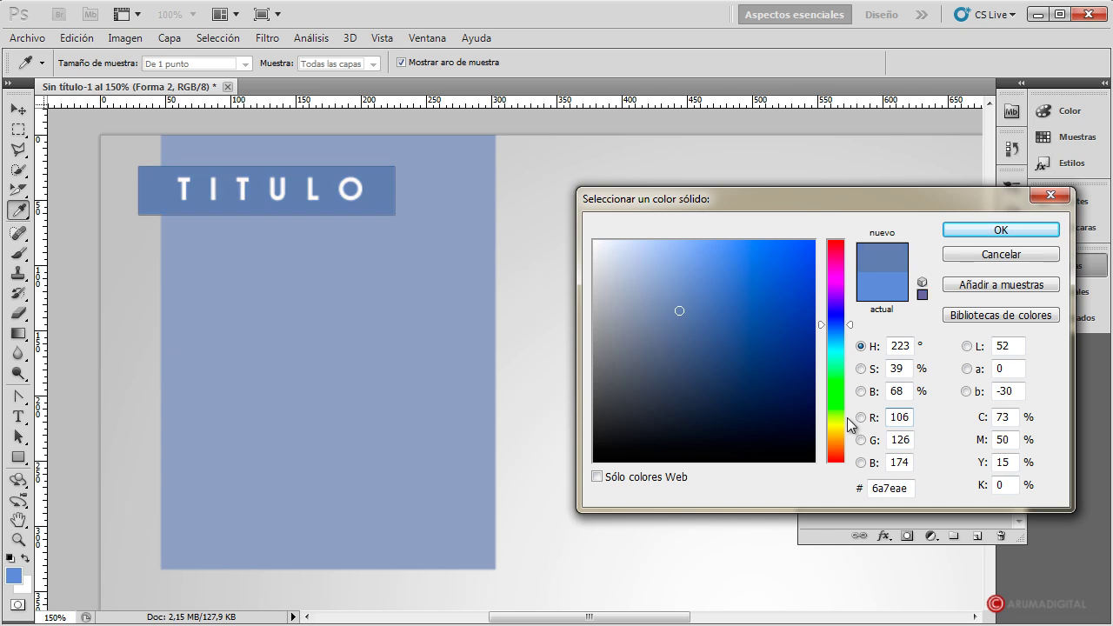
click(838, 453)
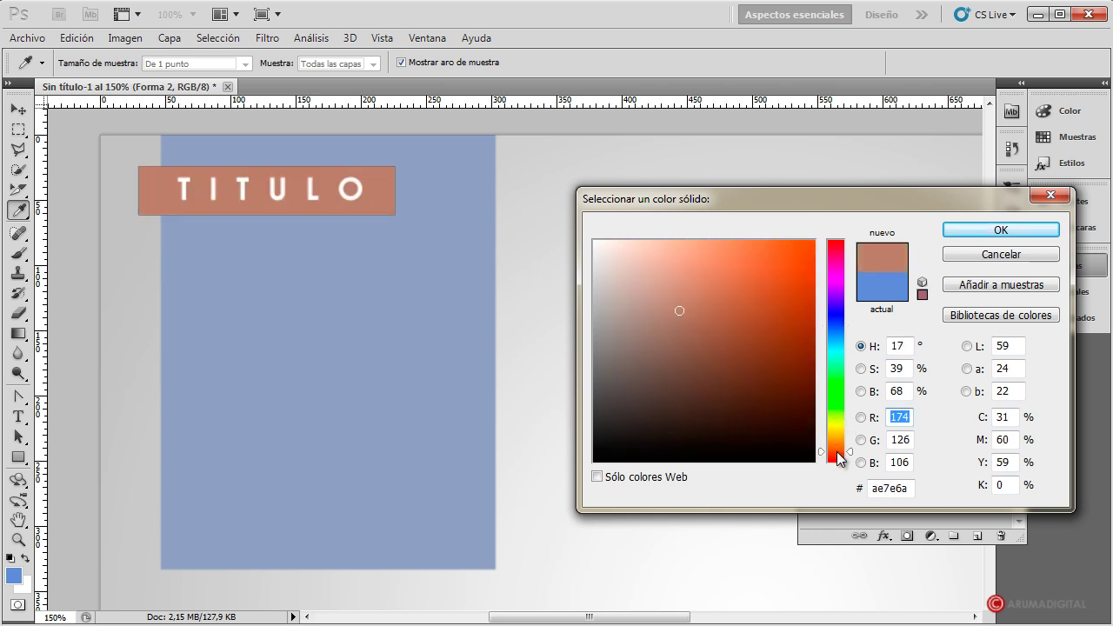
drag(837, 453, 834, 431)
mouse_move(718, 310)
mouse_down()
mouse_move(711, 262)
mouse_move(701, 267)
mouse_move(711, 288)
mouse_move(711, 276)
mouse_up()
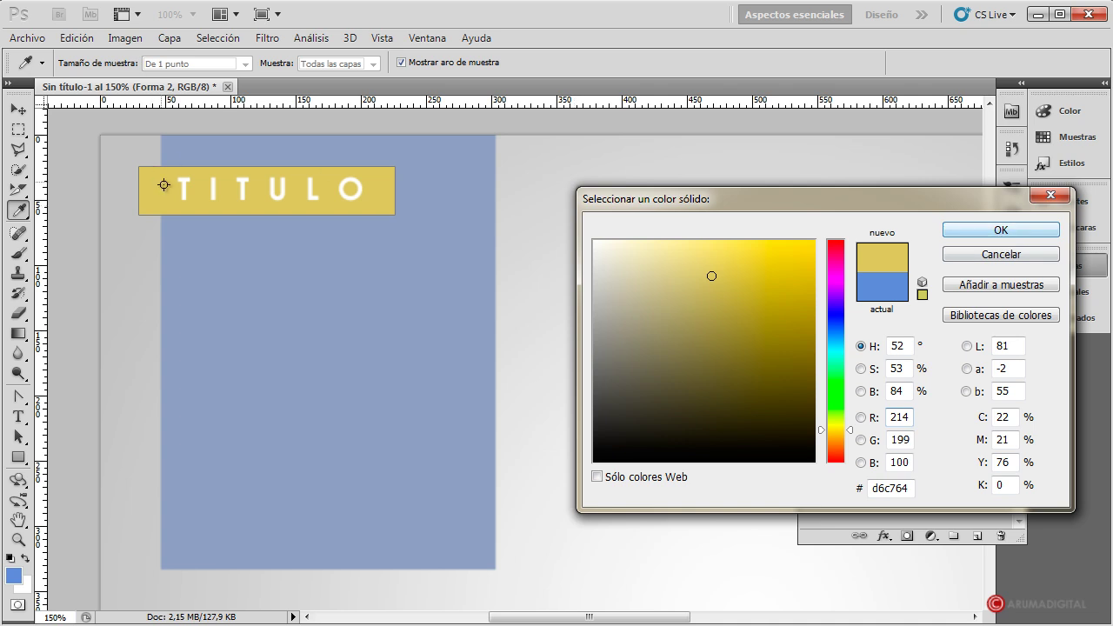
click(992, 230)
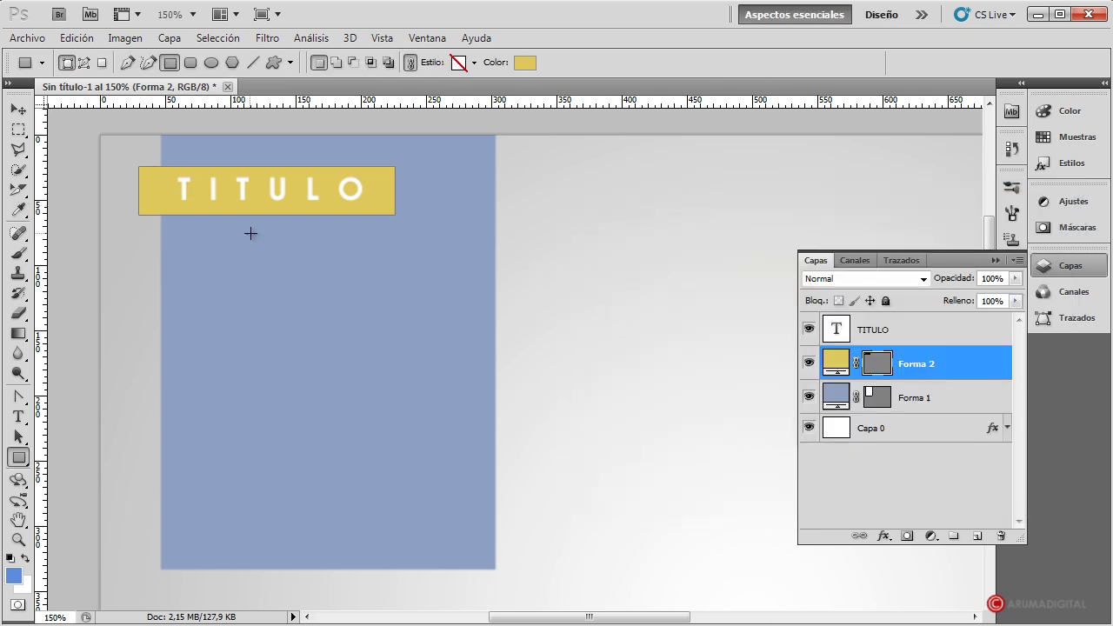
Alt-drag Forma 2 below the blue Forma 1 layer to create Forma 2 copia
click(878, 365)
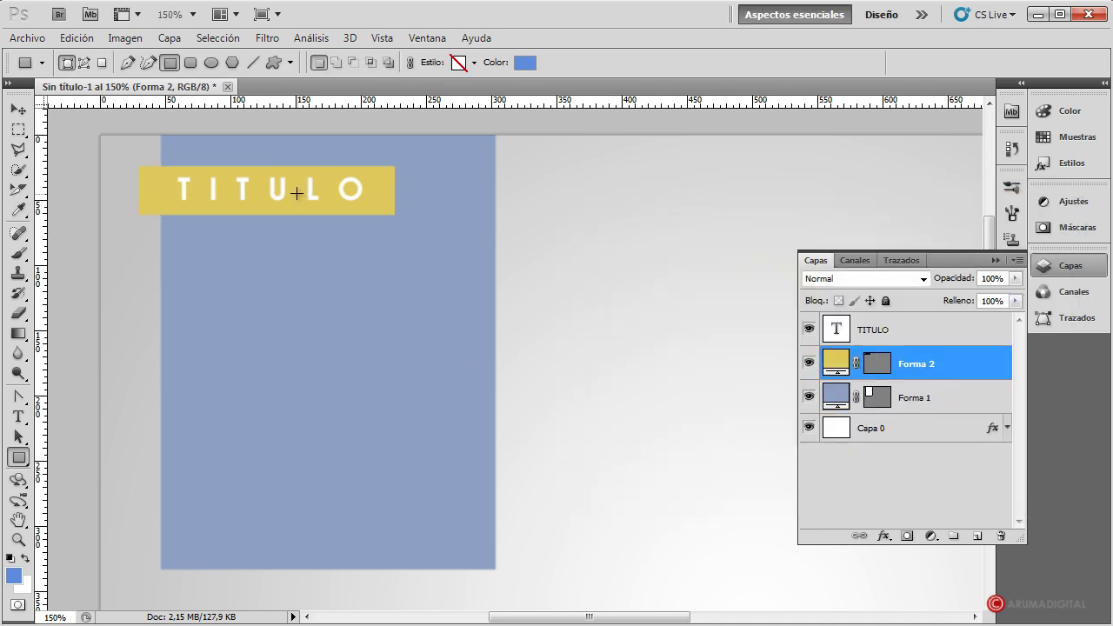
click(913, 331)
click(18, 109)
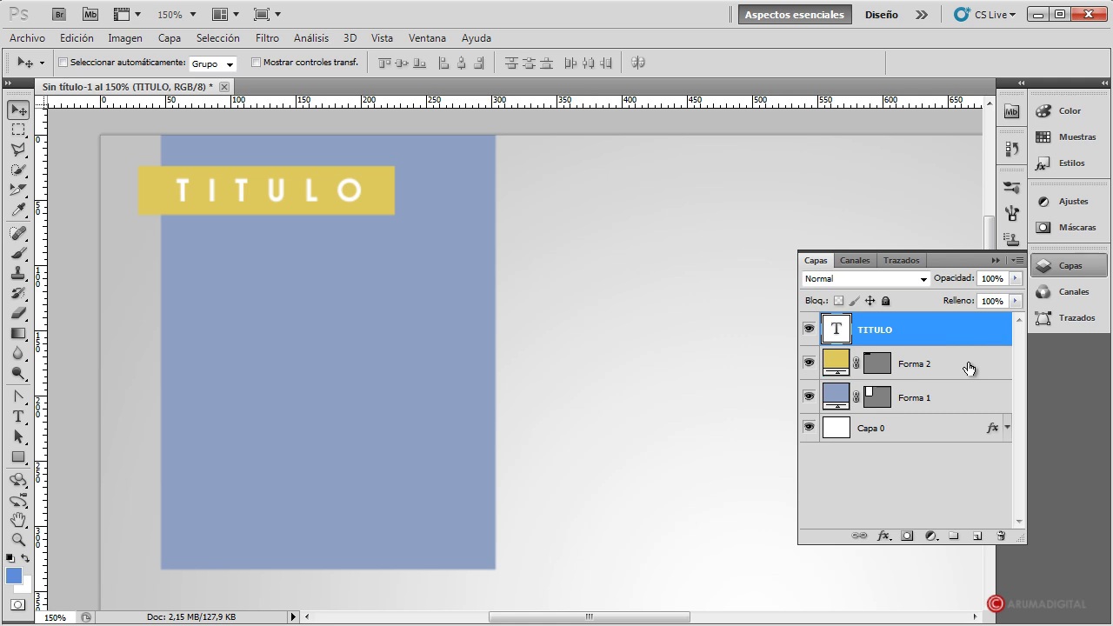
drag(964, 367, 872, 386)
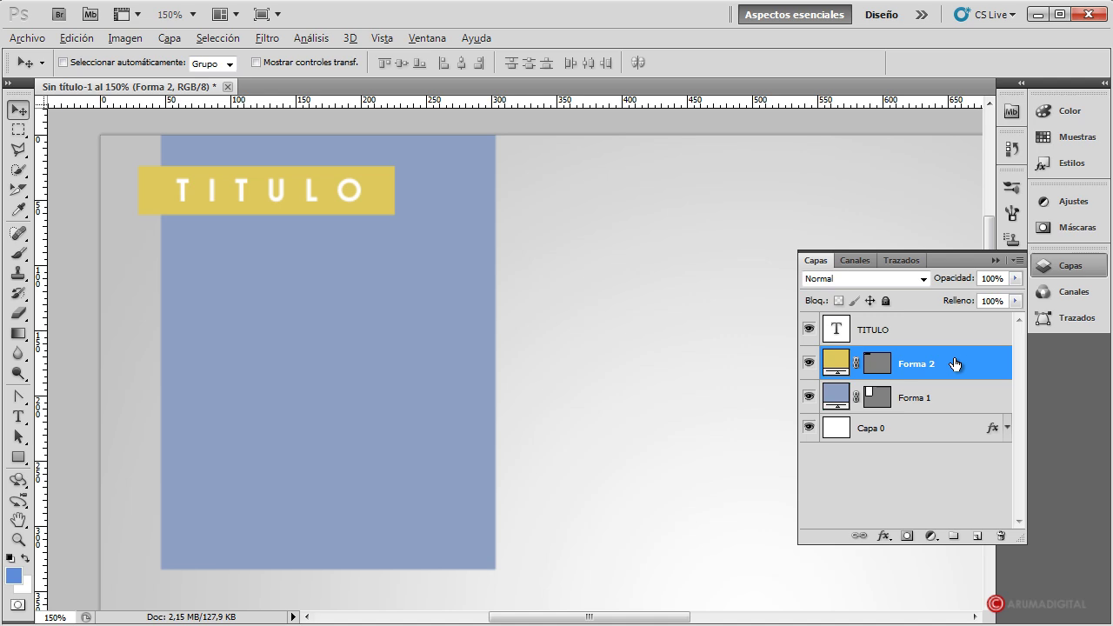
drag(954, 364, 957, 416)
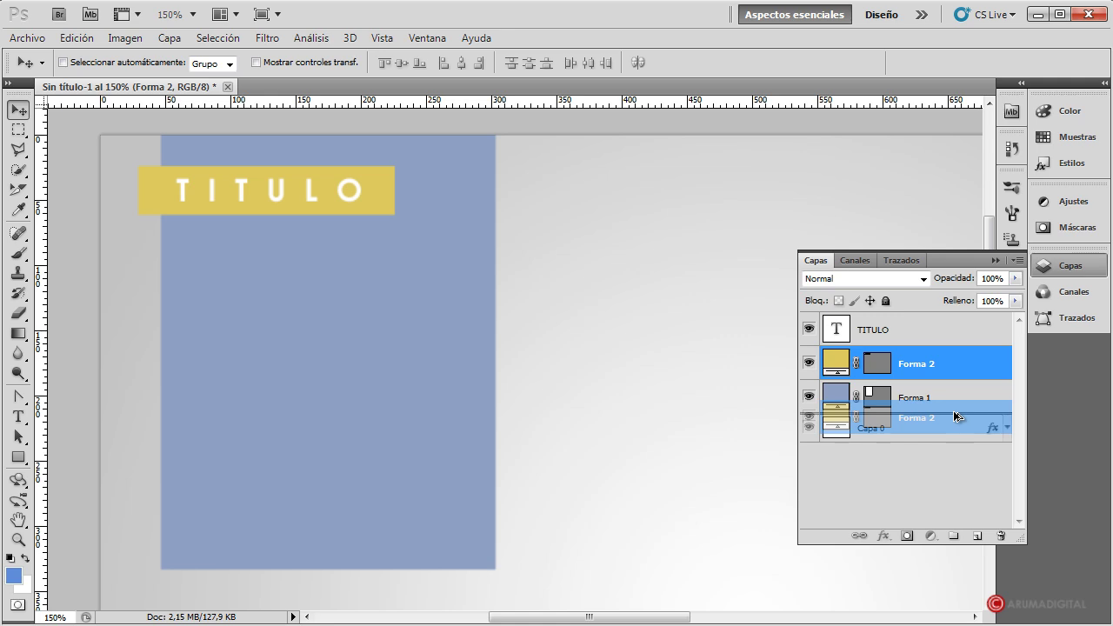
drag(954, 417, 957, 417)
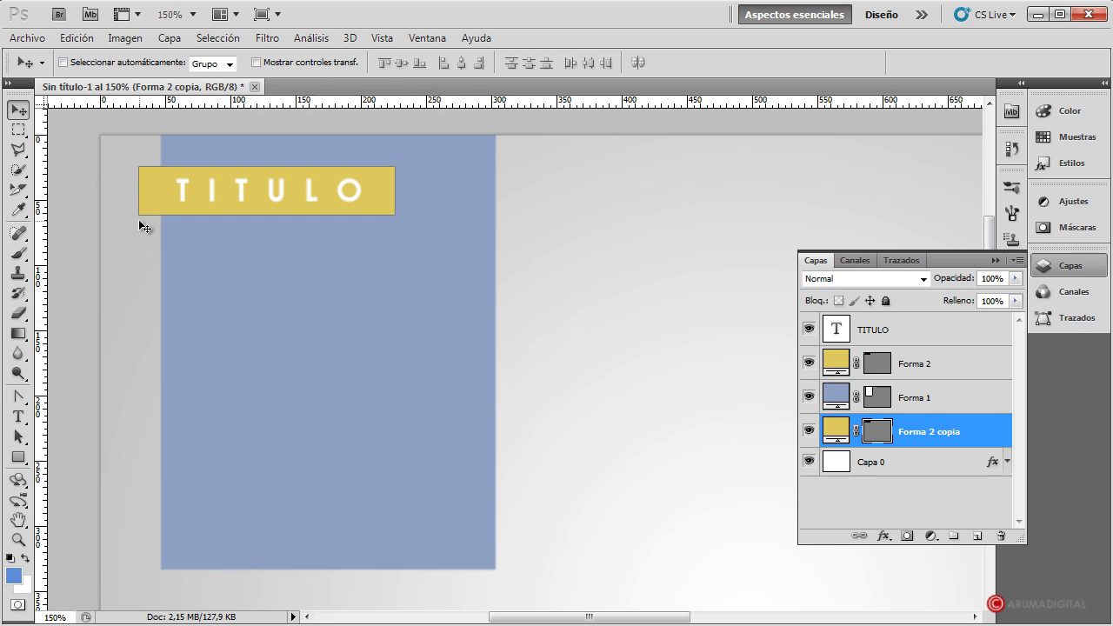
Free-transform the copied ribbon into a narrow strip at its left end
click(18, 131)
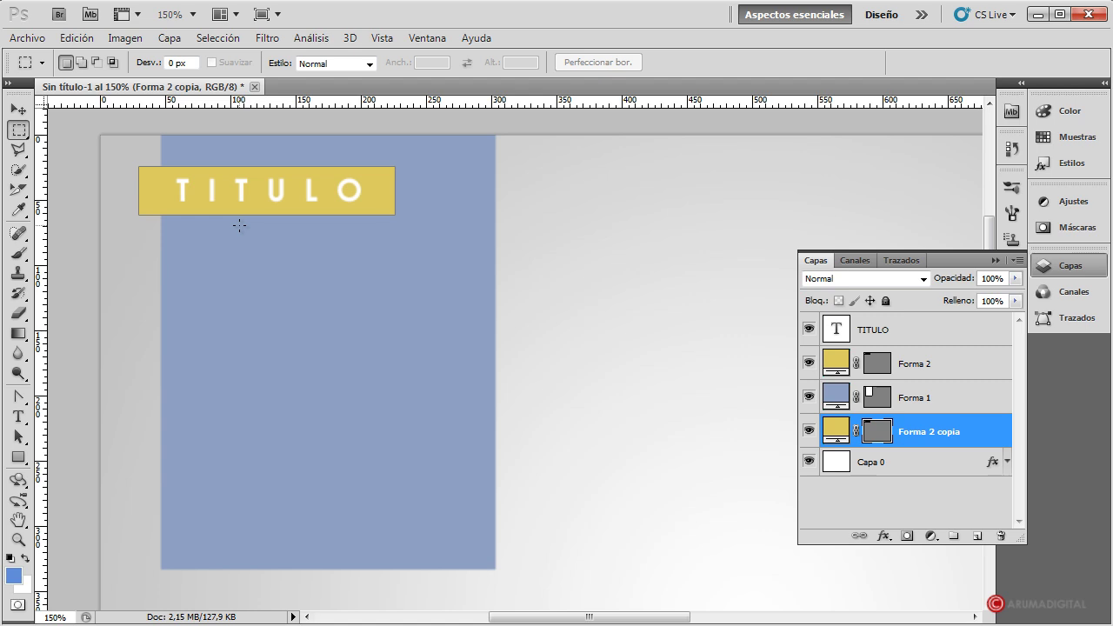
right_click(223, 190)
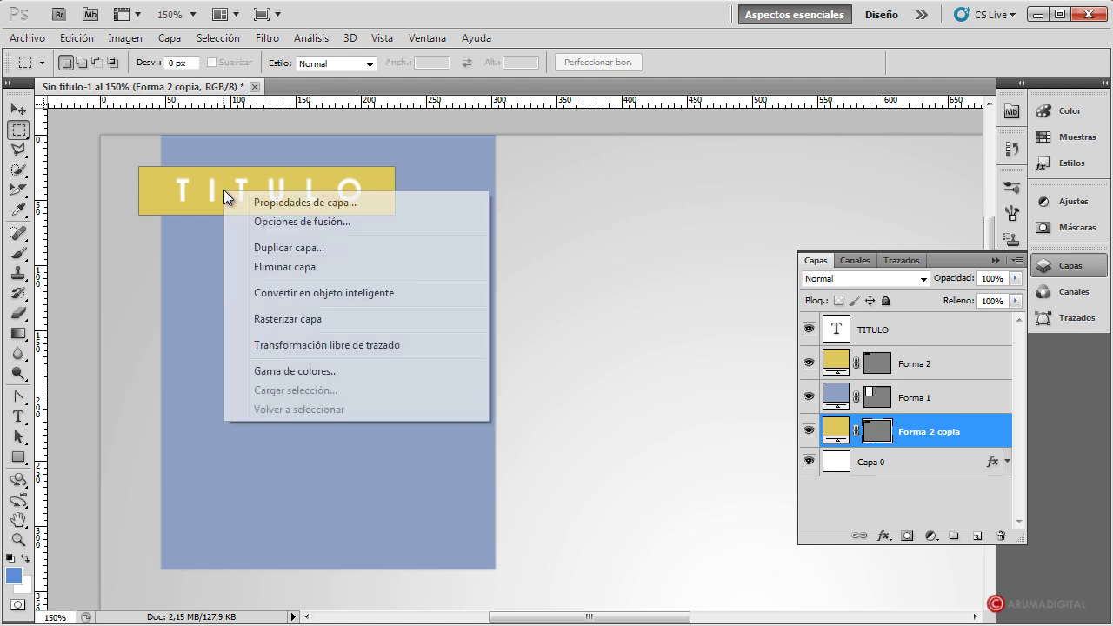
click(307, 346)
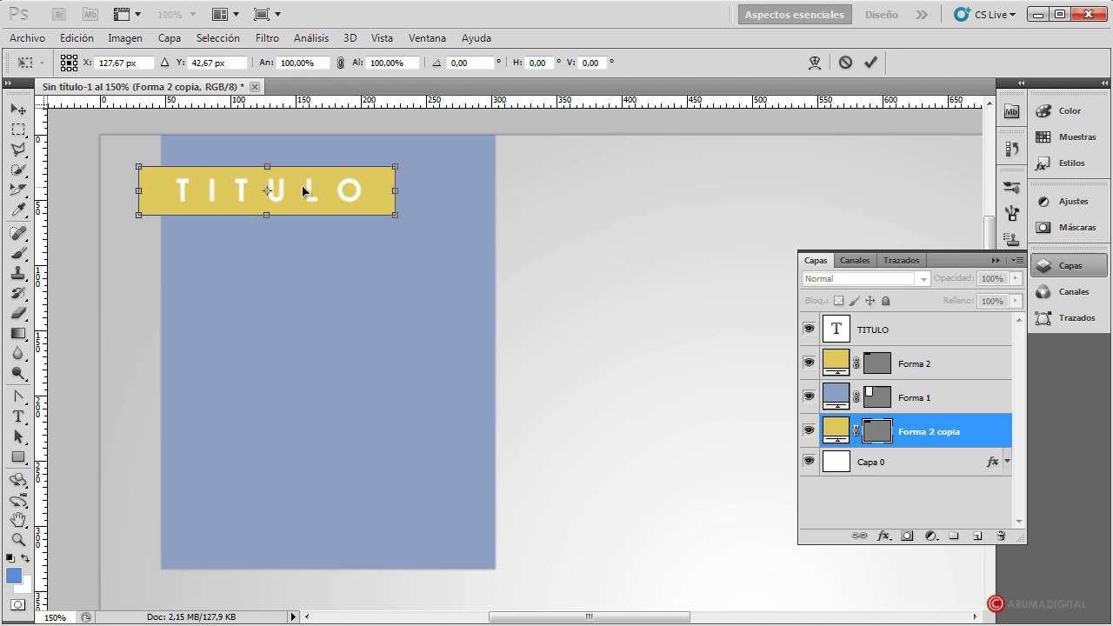
drag(396, 193, 179, 191)
Skew the strip's right edge downward into a slanted fold and apply it
right_click(167, 188)
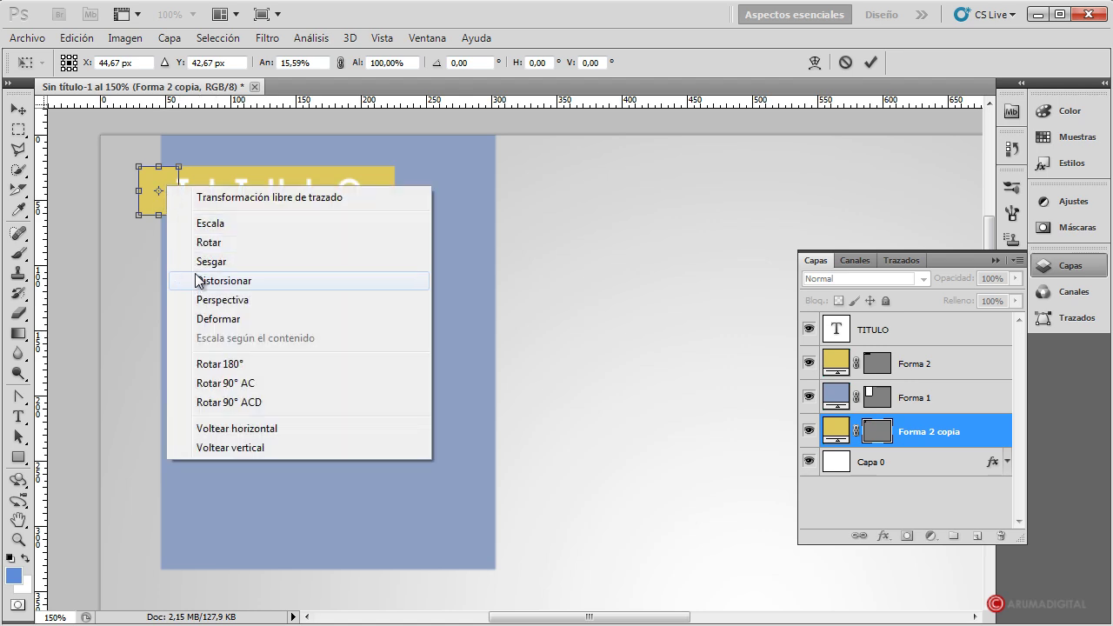
click(200, 262)
drag(181, 193, 179, 209)
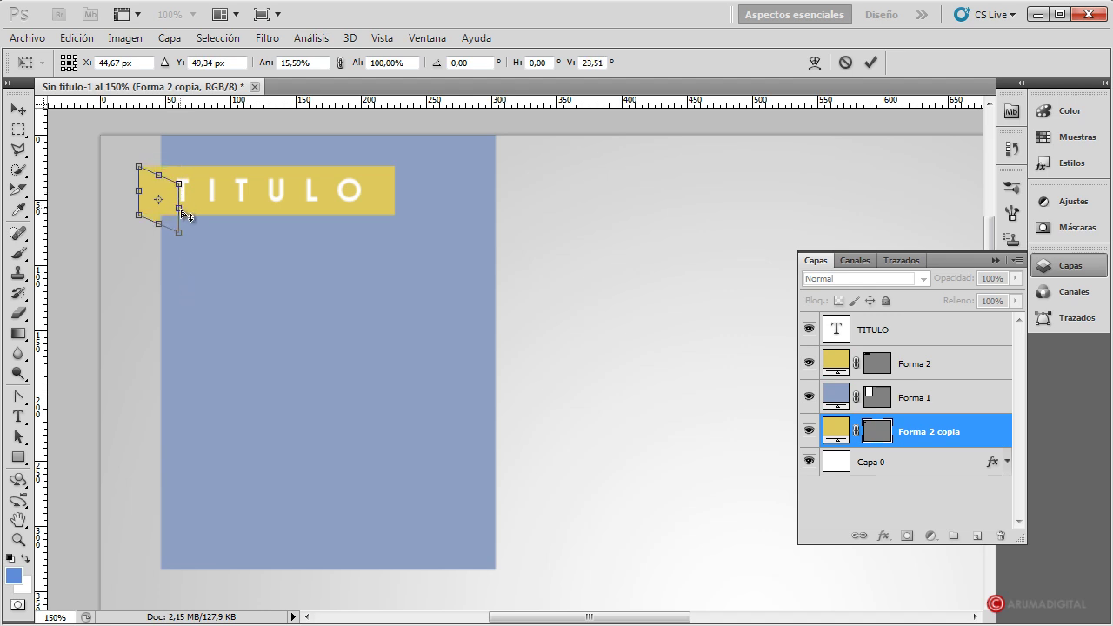
drag(184, 216, 184, 218)
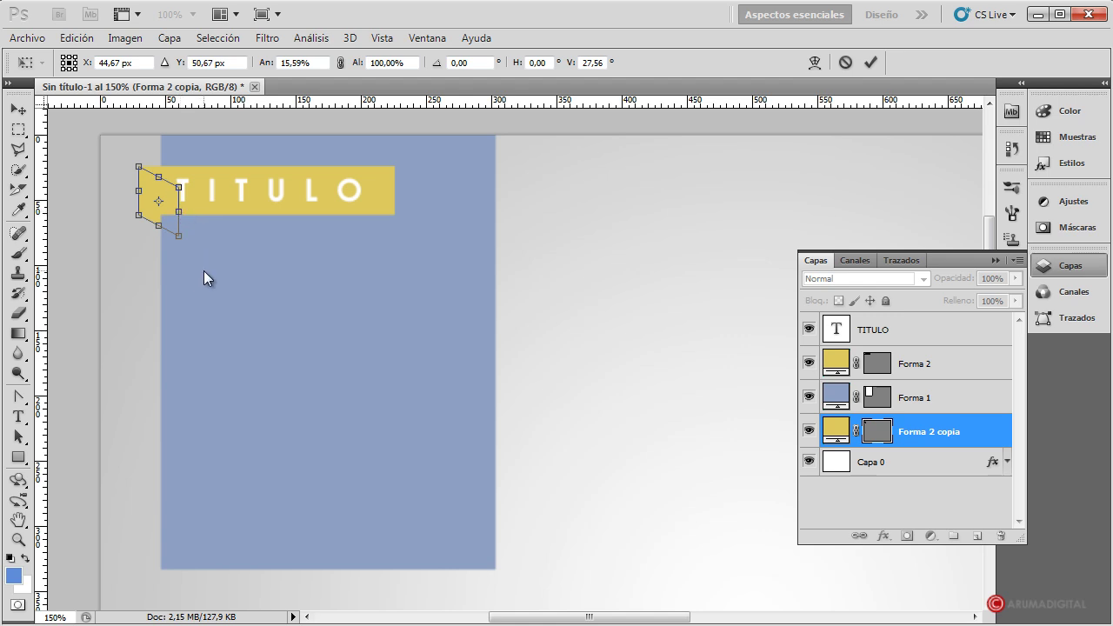
key(Return)
click(924, 400)
click(941, 430)
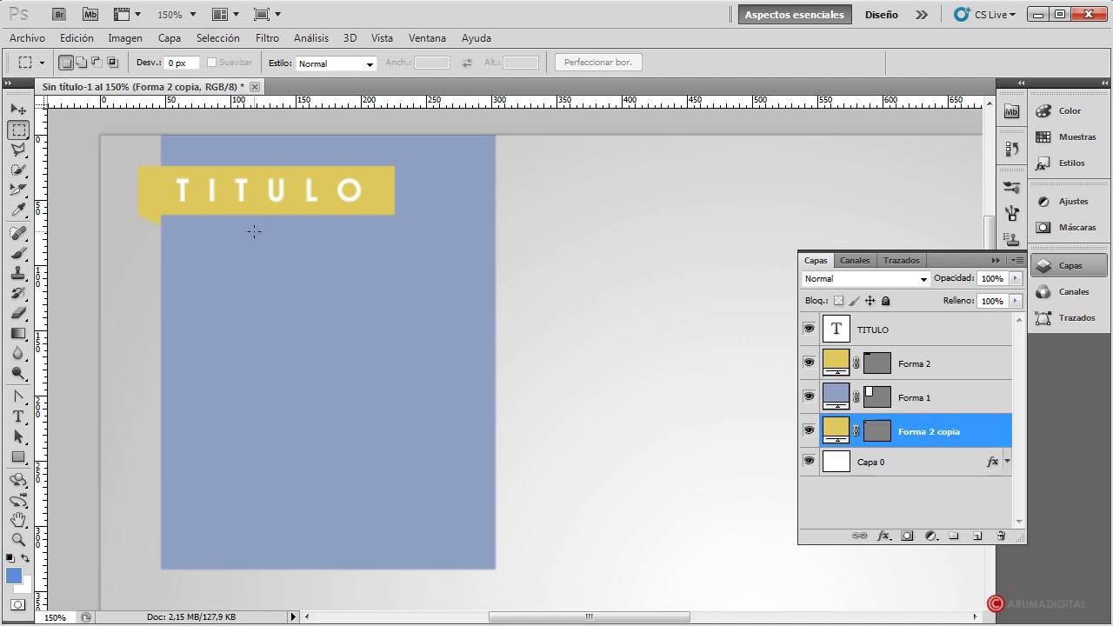
Add a 0° Multiply gradient overlay at about 42% opacity to Forma 2 copia
double_click(939, 423)
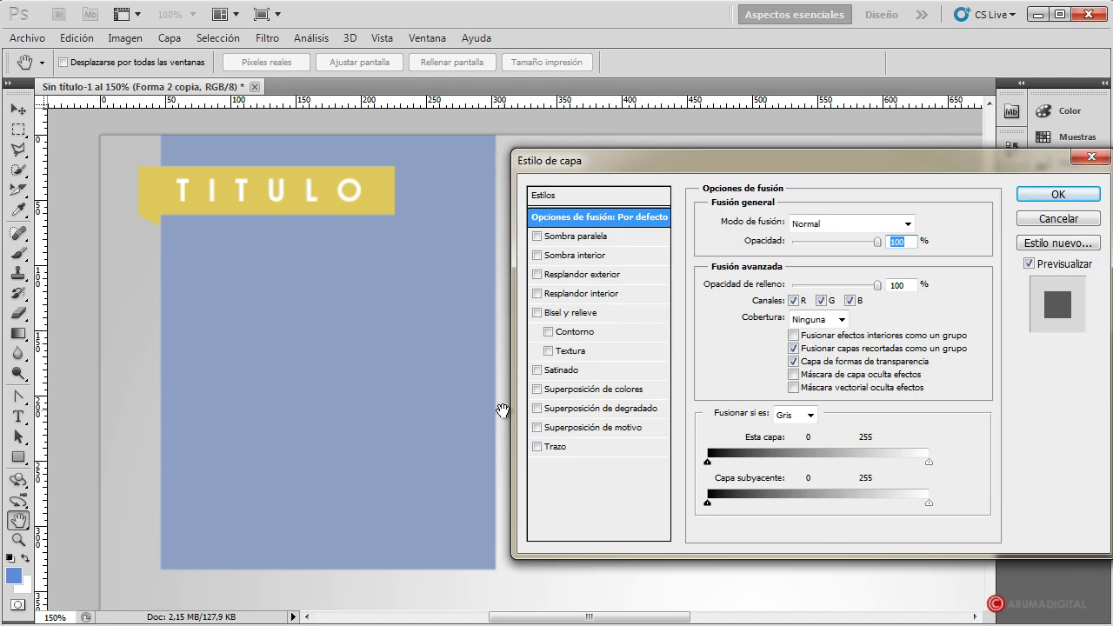
click(598, 408)
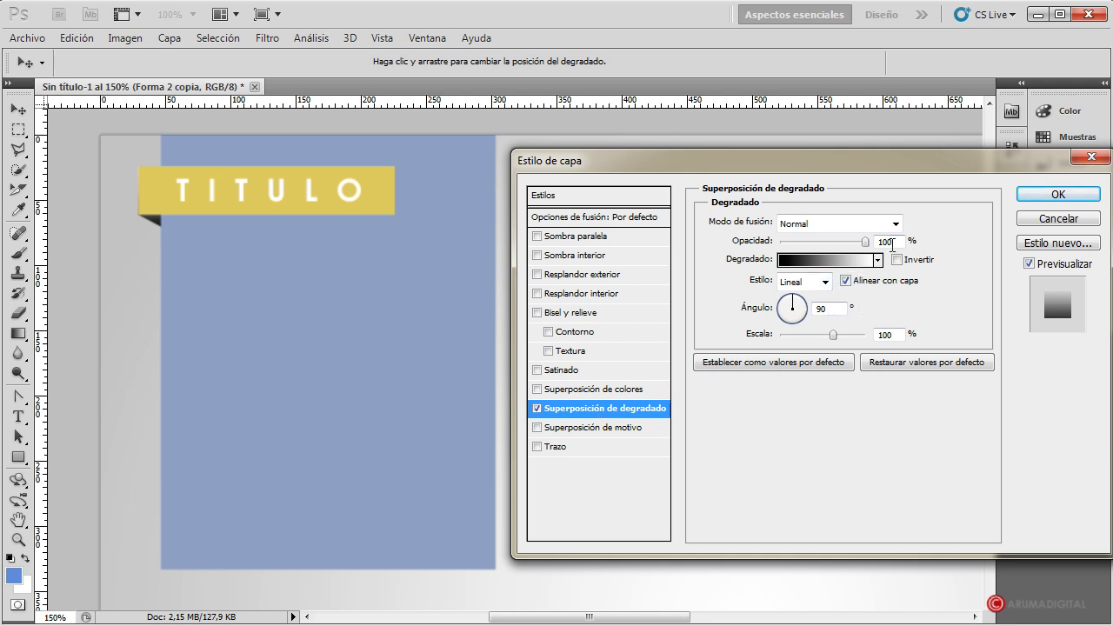
drag(795, 310, 783, 310)
text(0)
click(898, 224)
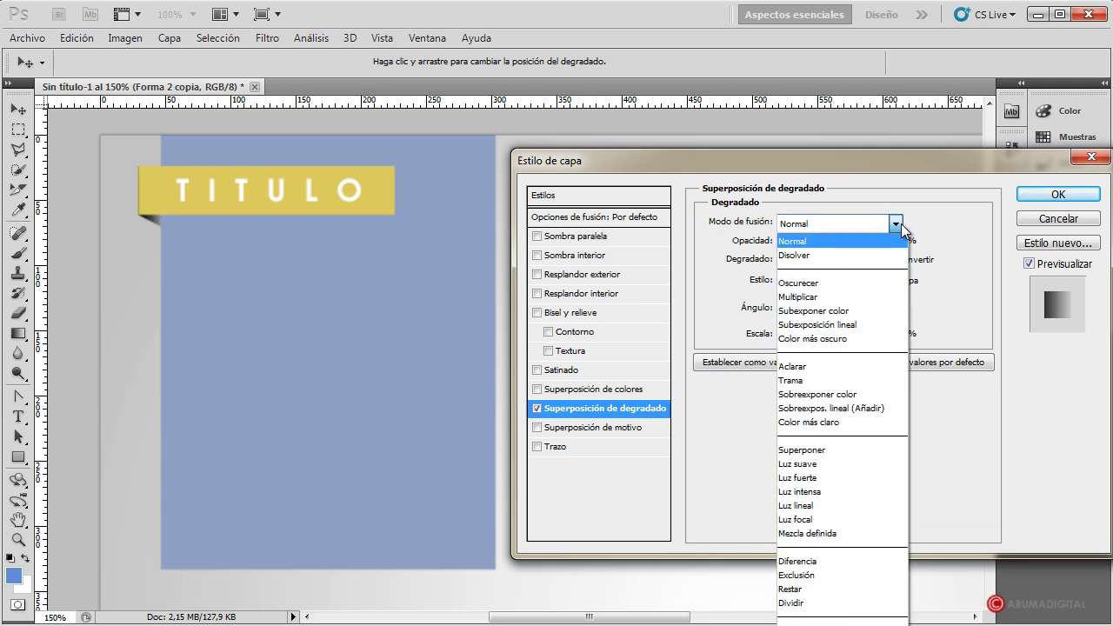
click(818, 296)
drag(865, 242, 818, 243)
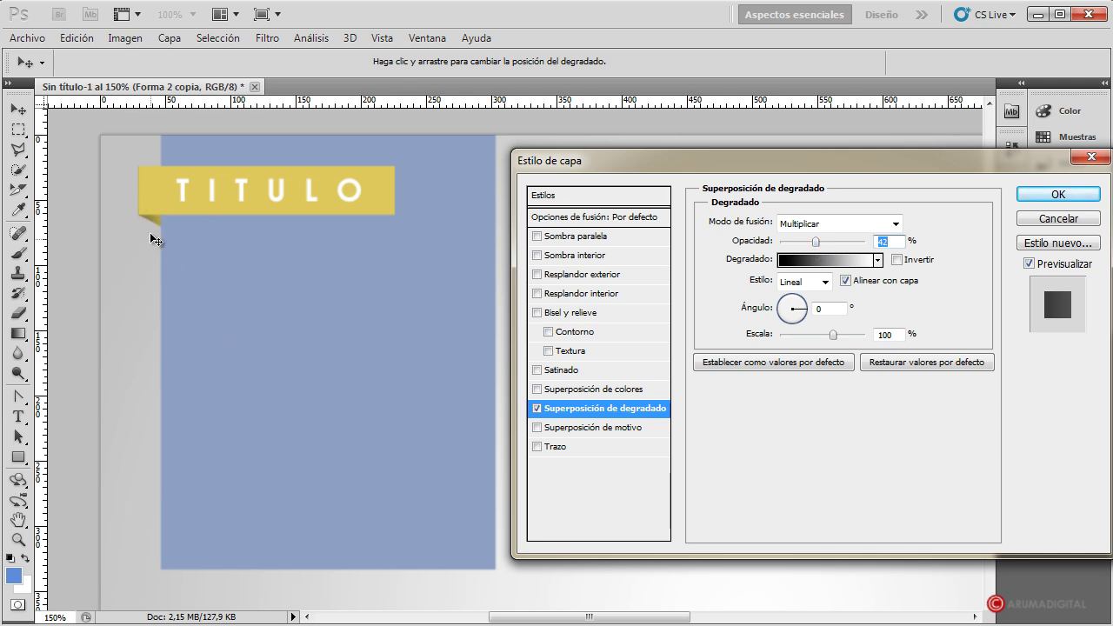
click(1053, 198)
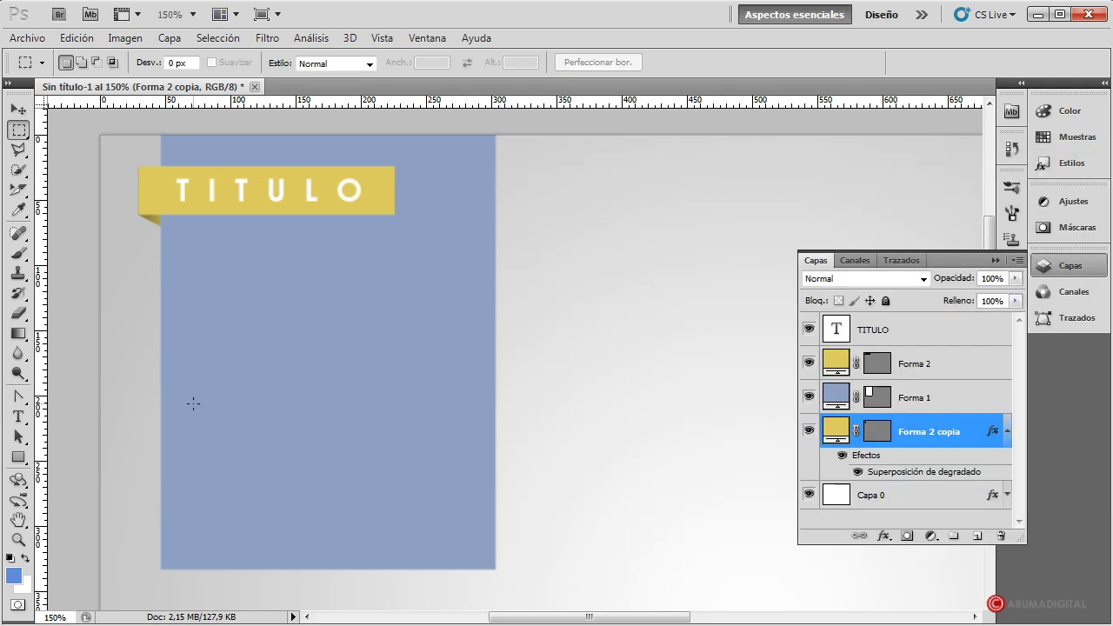
Give Forma 2 a drop shadow: distance 3, global light off, angle 138°, opacity 48%
click(962, 376)
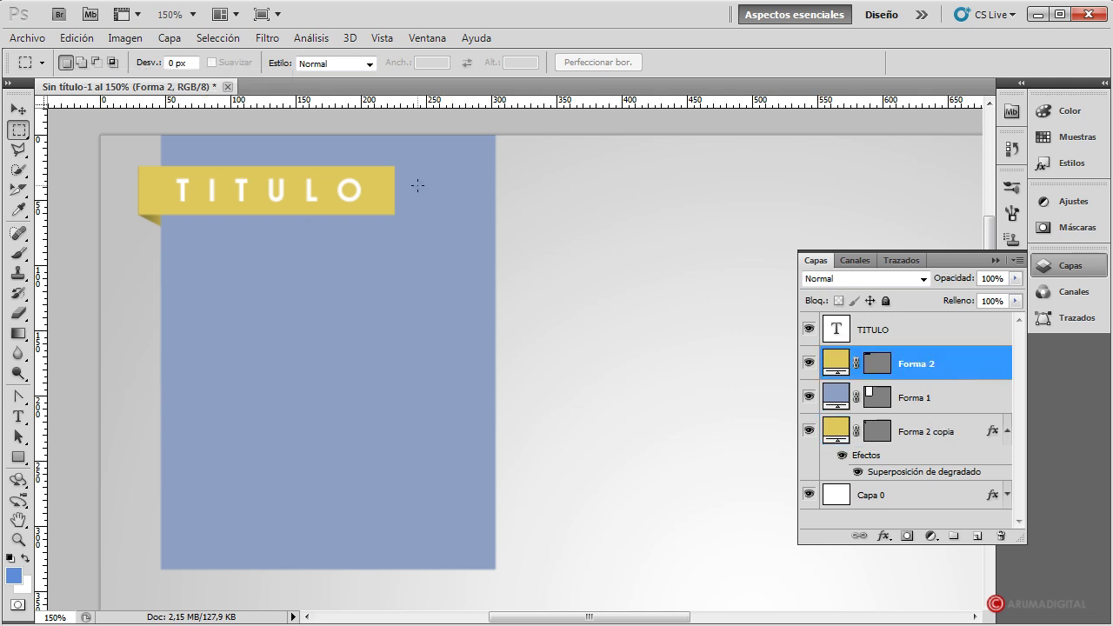
double_click(983, 370)
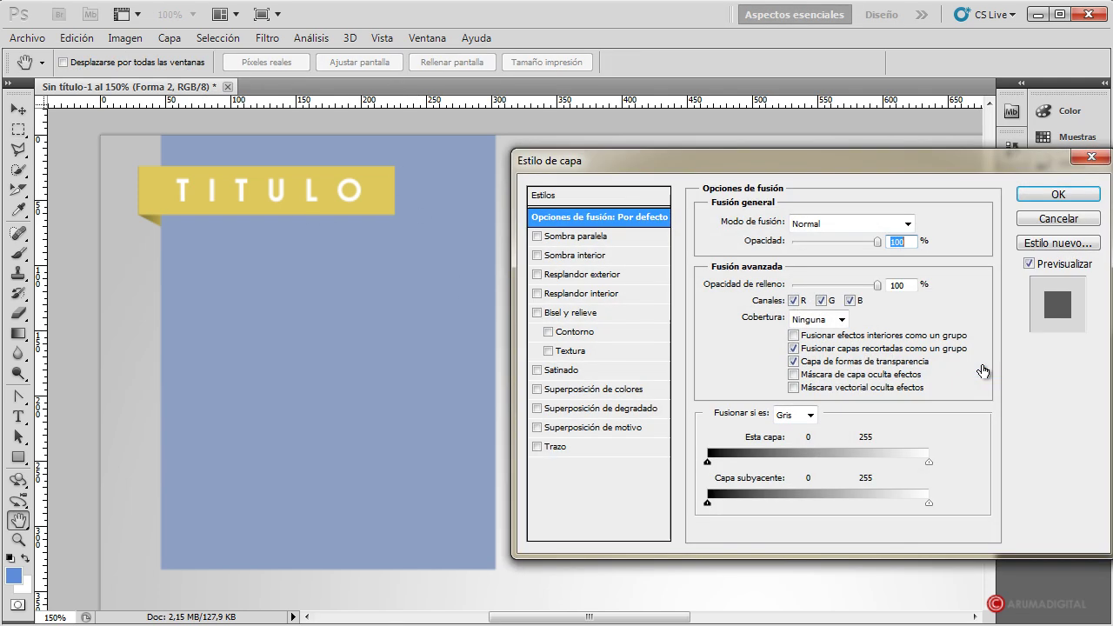
click(573, 238)
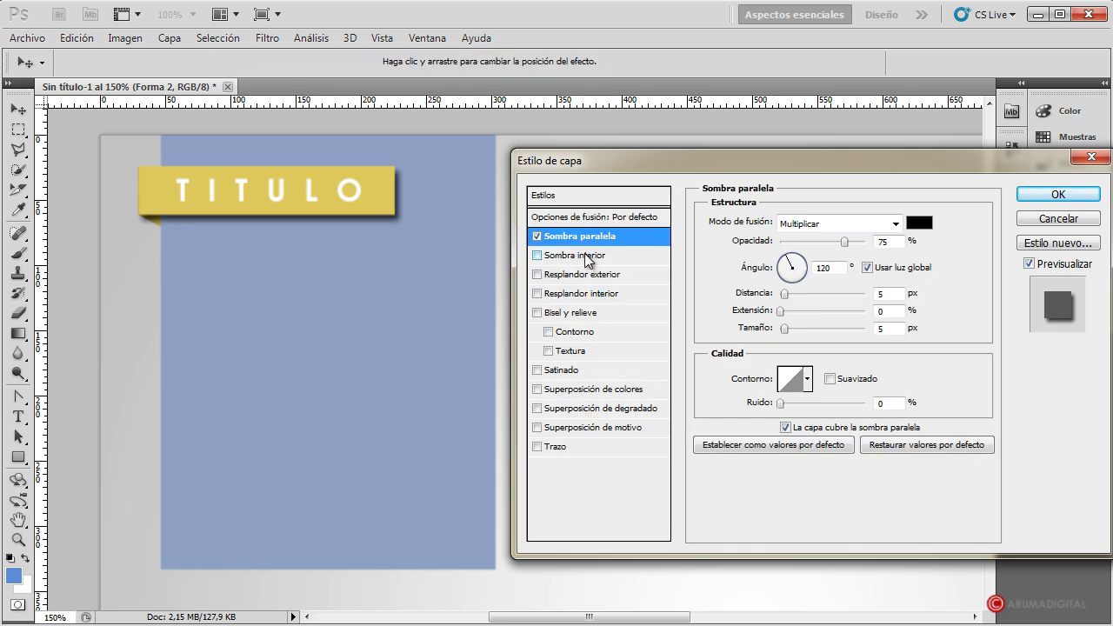
drag(785, 295, 787, 330)
click(867, 267)
click(781, 262)
drag(781, 263, 783, 263)
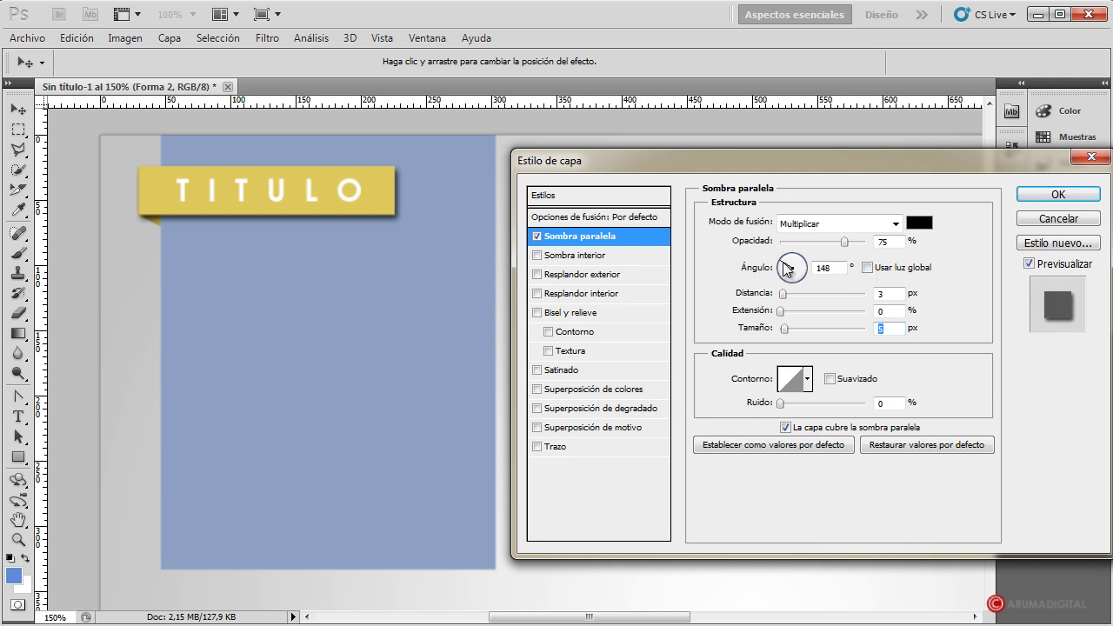
click(787, 268)
drag(843, 241, 821, 241)
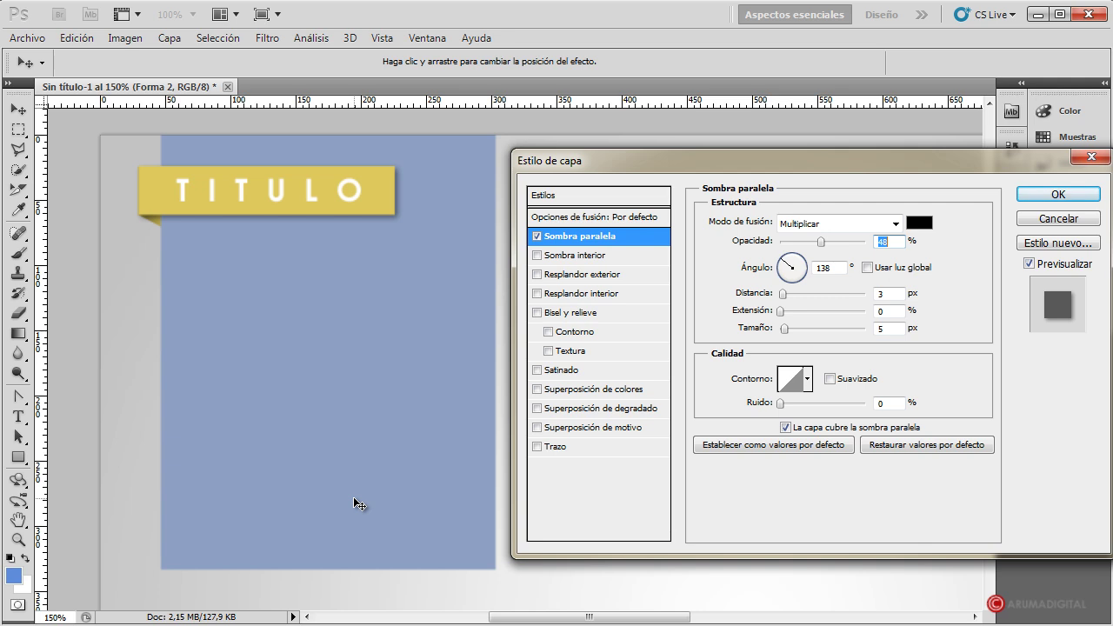
click(1059, 193)
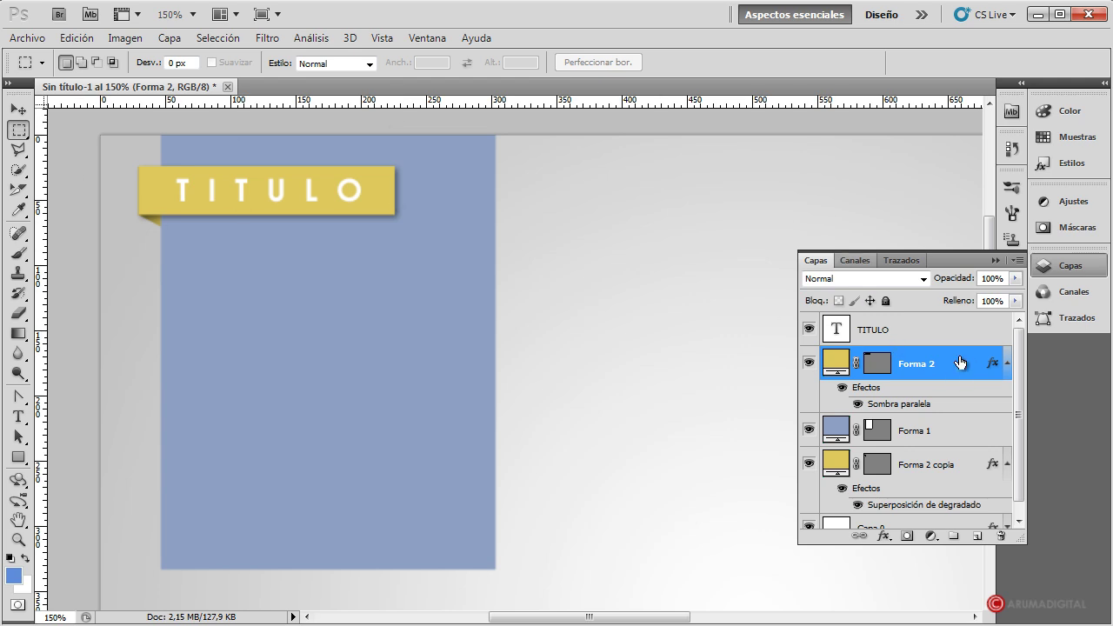
Give Forma 2 a Screen inner glow with 19% opacity, 42% noise and 49 px size
key(h)
double_click(958, 362)
drag(873, 153, 871, 117)
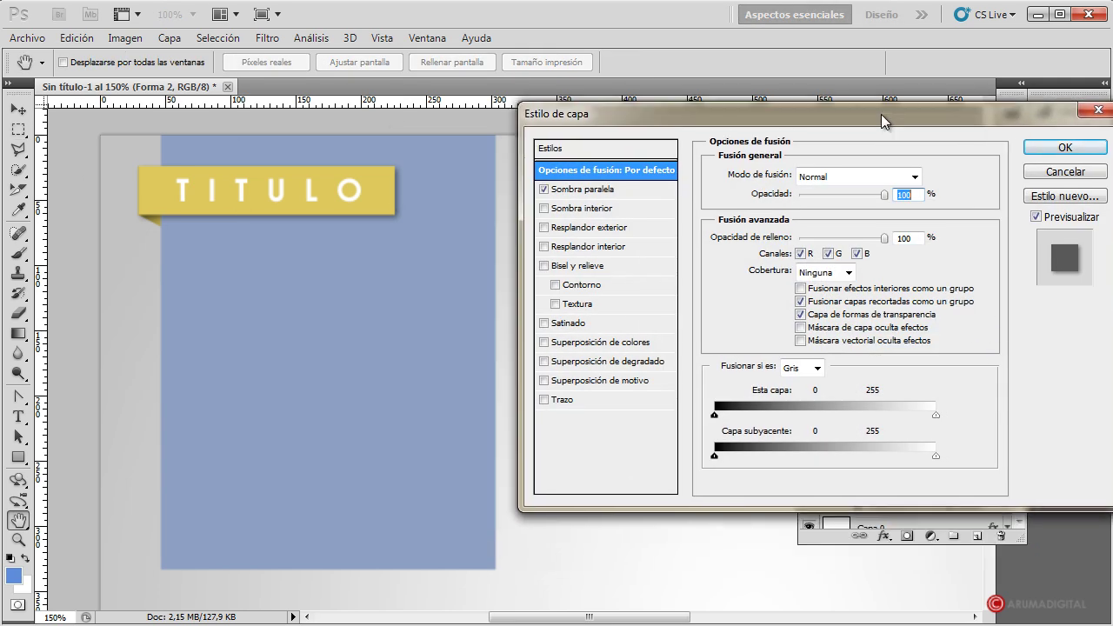
click(579, 248)
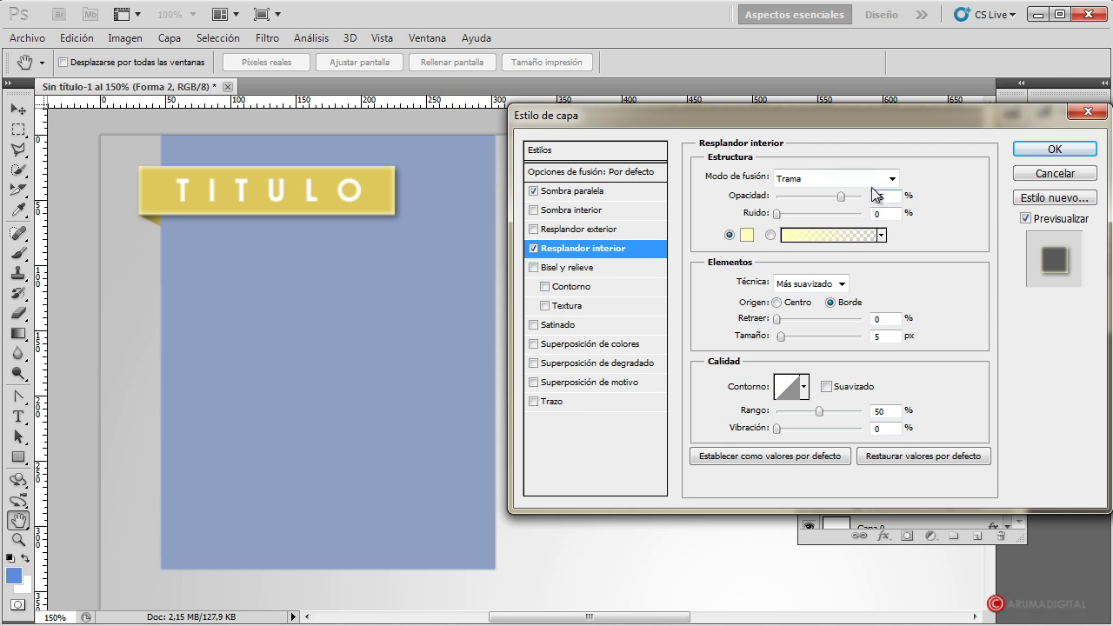
drag(782, 336, 799, 338)
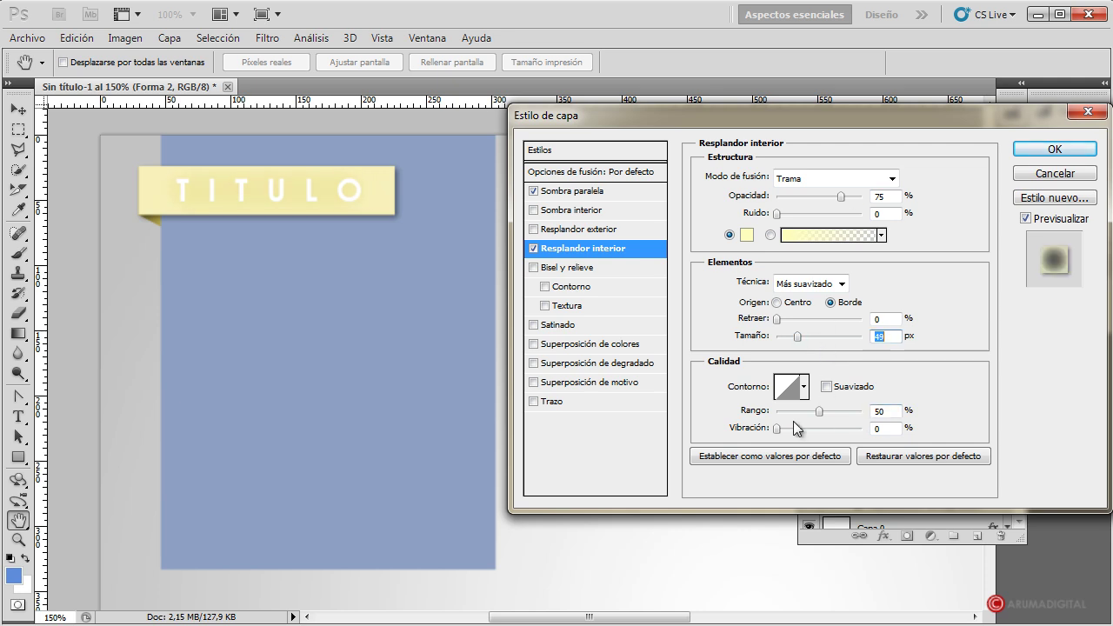
mouse_move(777, 214)
mouse_down()
mouse_move(837, 214)
mouse_move(795, 205)
mouse_up()
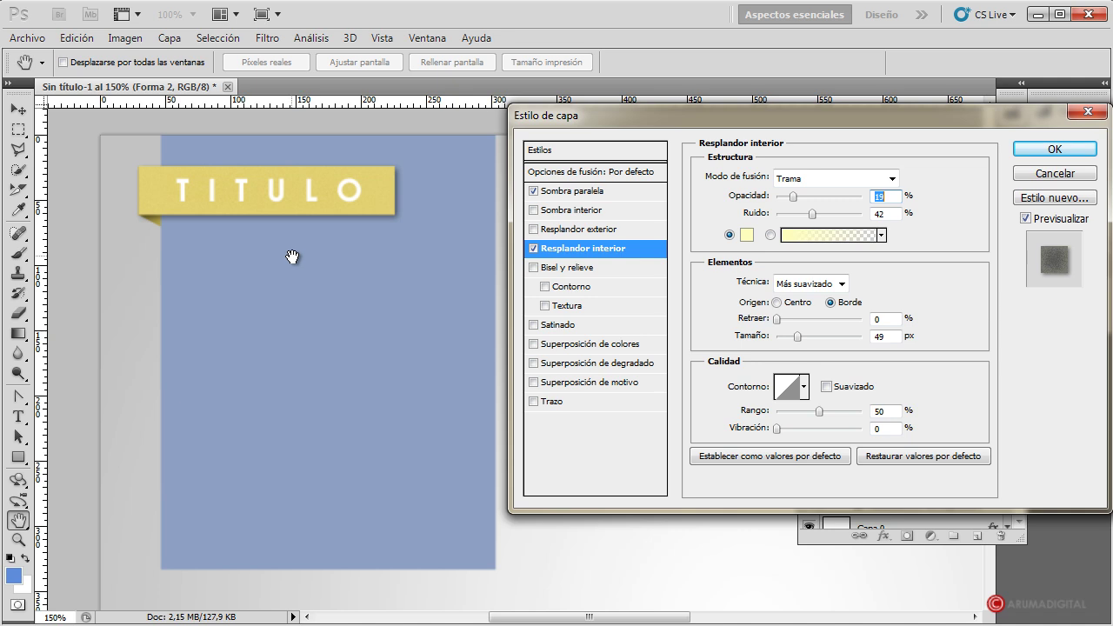
Overlay the black grid pattern on the ribbon at 1% scale, Multiply mode, very low opacity
click(574, 385)
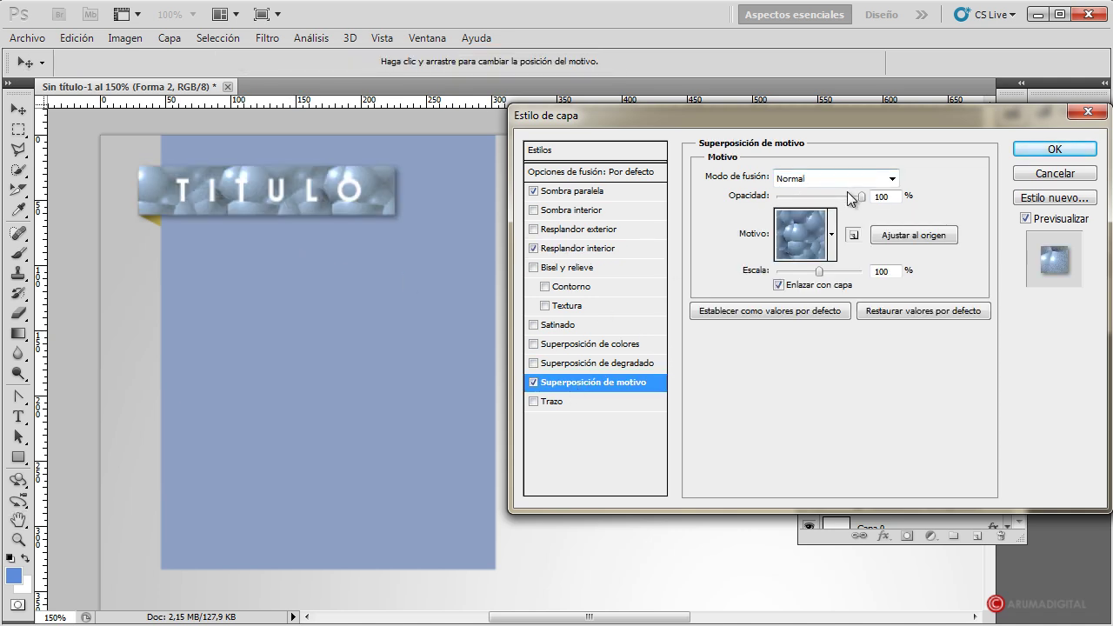
click(832, 234)
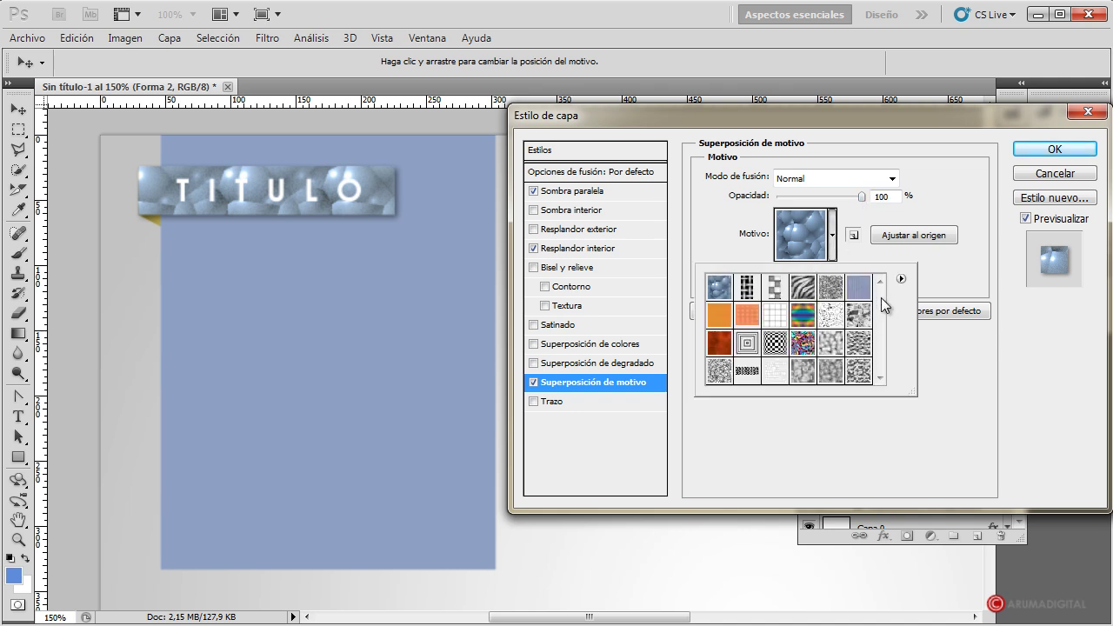
click(746, 287)
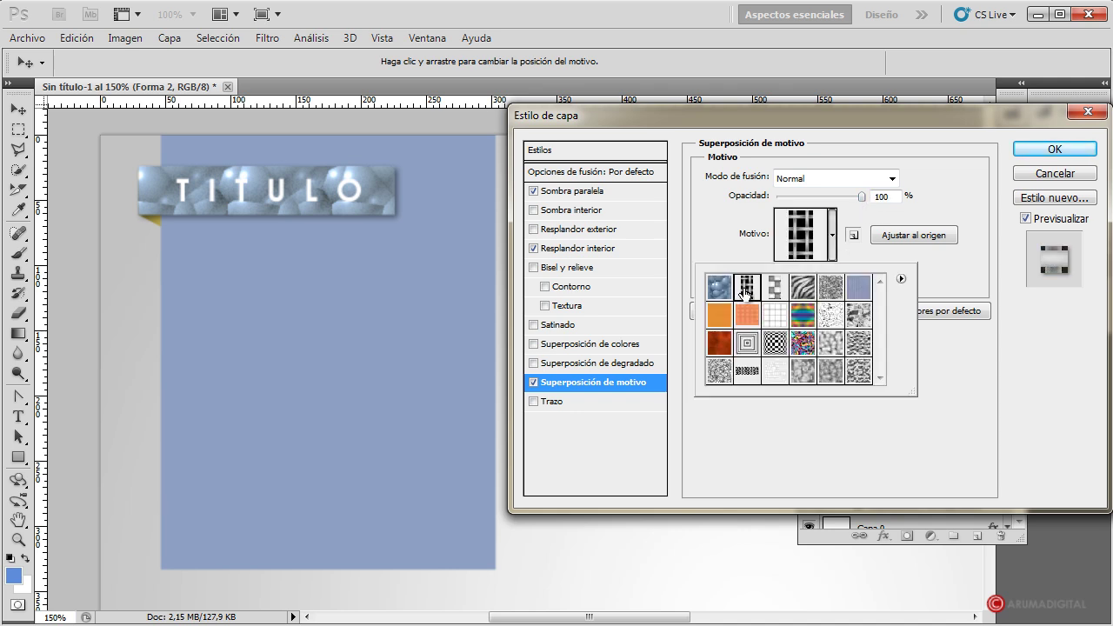
click(849, 213)
drag(819, 271, 775, 271)
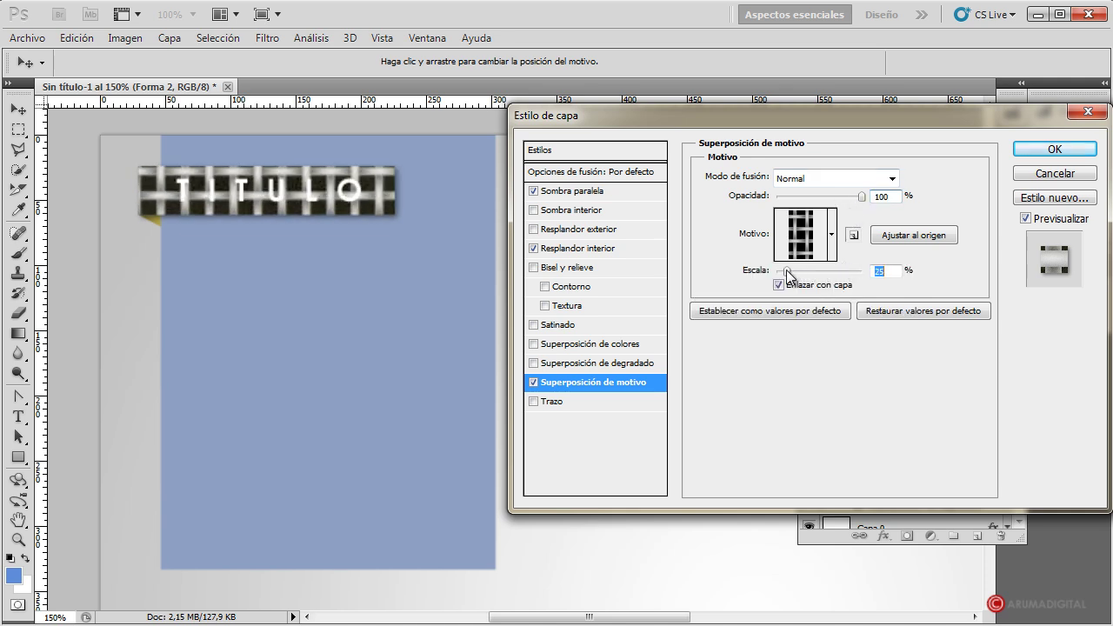
click(838, 182)
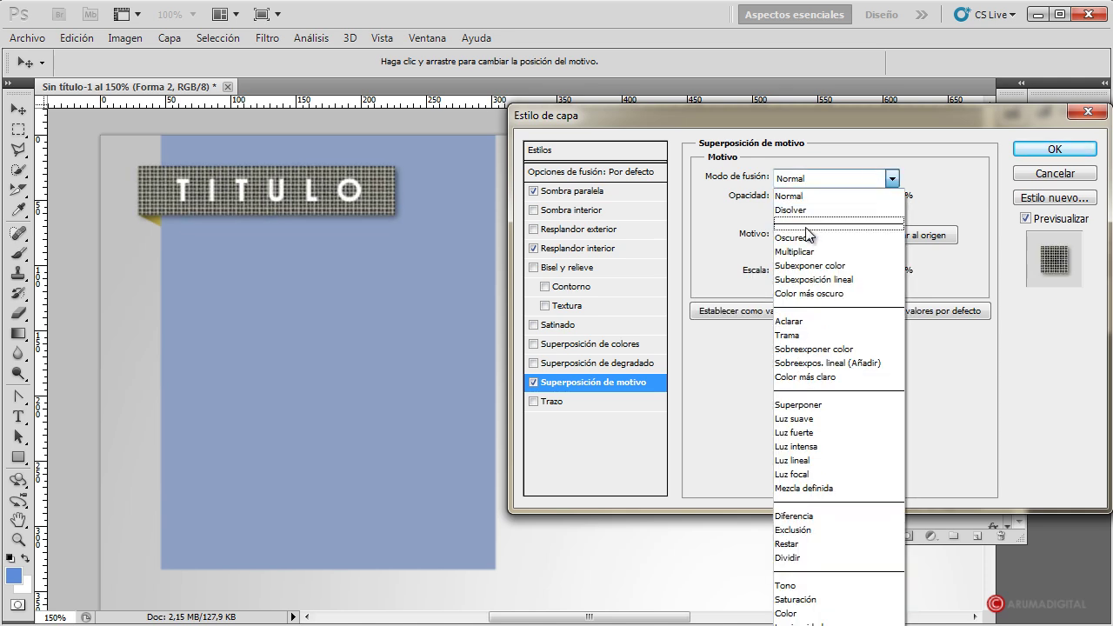
click(813, 252)
drag(862, 199, 782, 200)
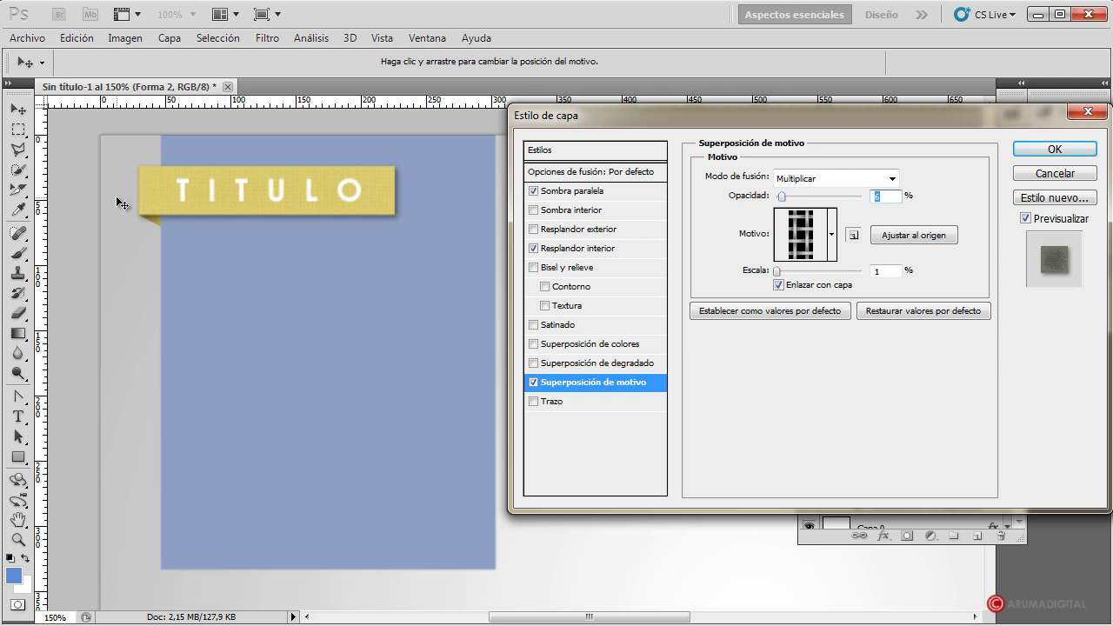
click(1054, 148)
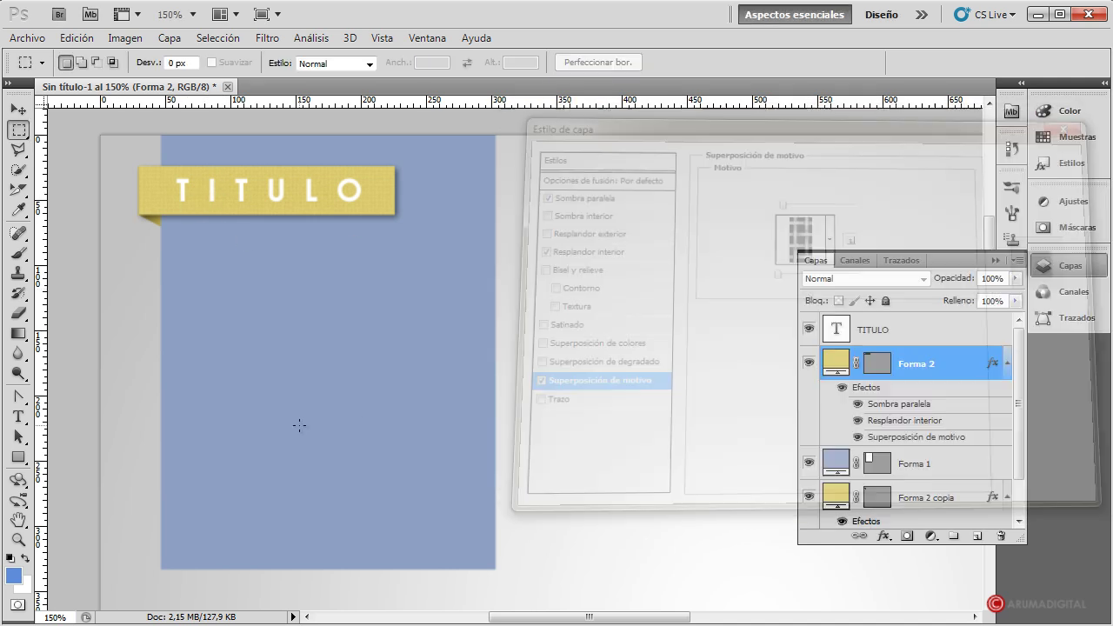
Give the TITULO text a drop shadow with 1 px distance, 4 px size and about 43% opacity
click(940, 329)
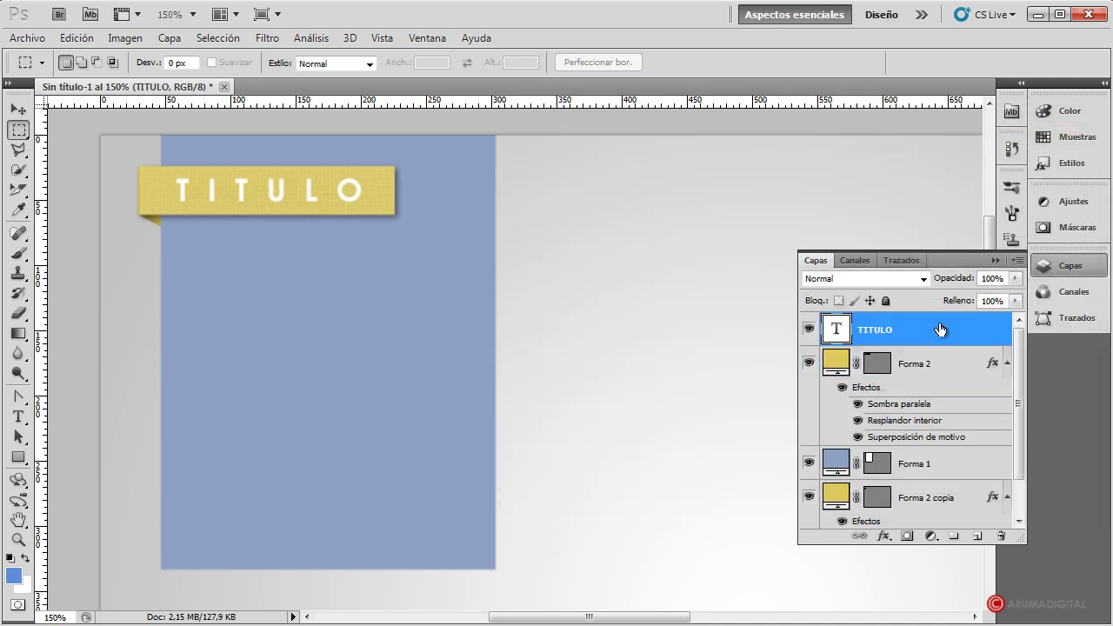
double_click(937, 329)
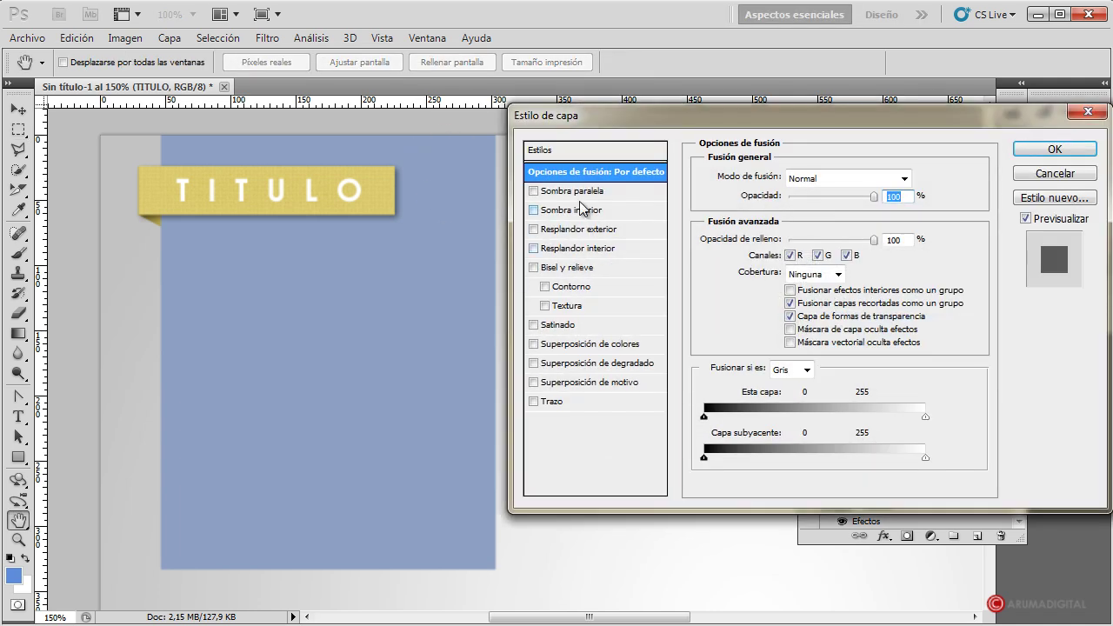
click(578, 192)
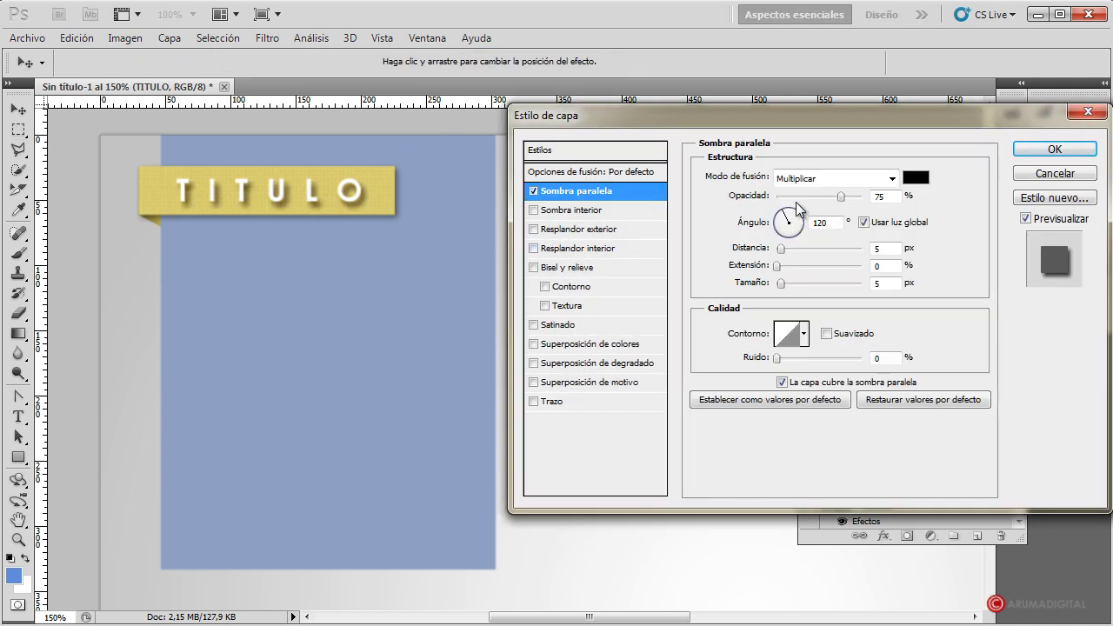
click(782, 251)
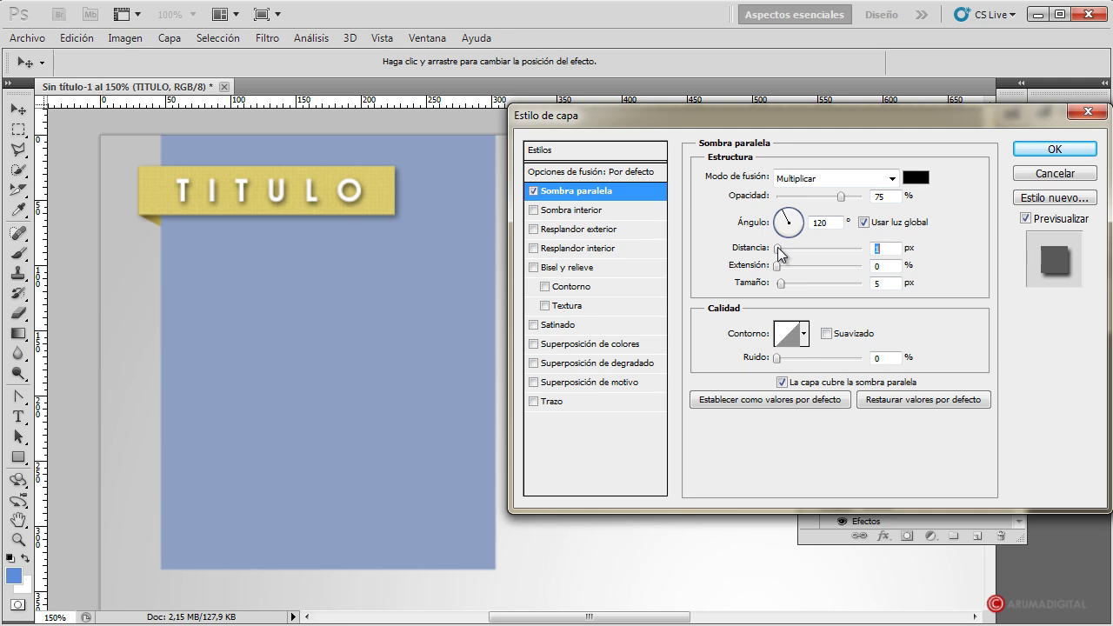
click(784, 287)
drag(782, 285, 781, 284)
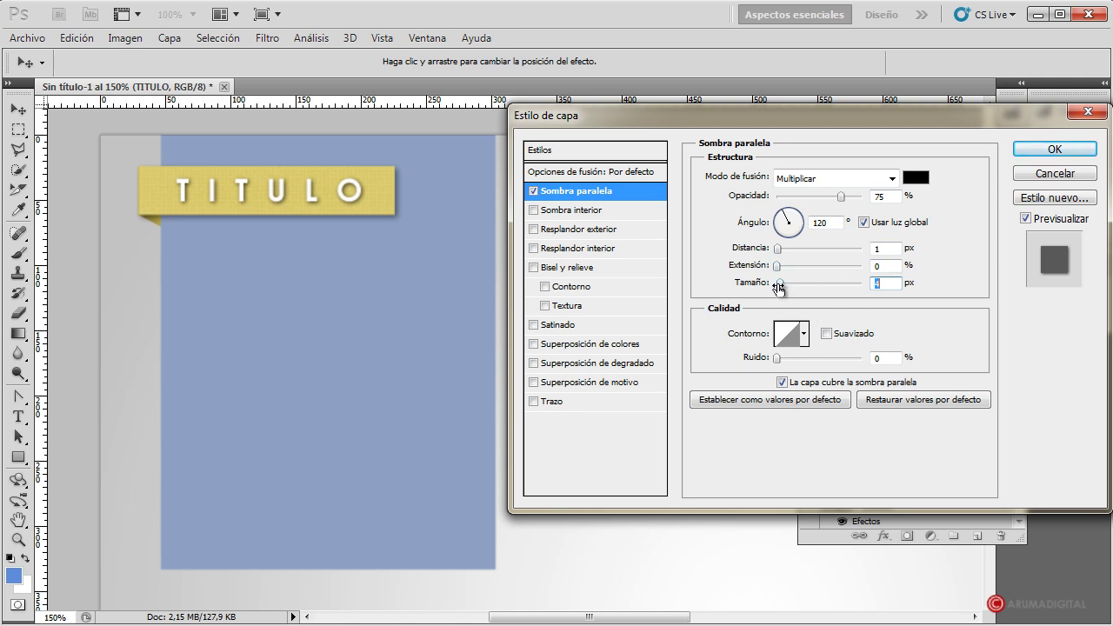
drag(841, 196, 812, 202)
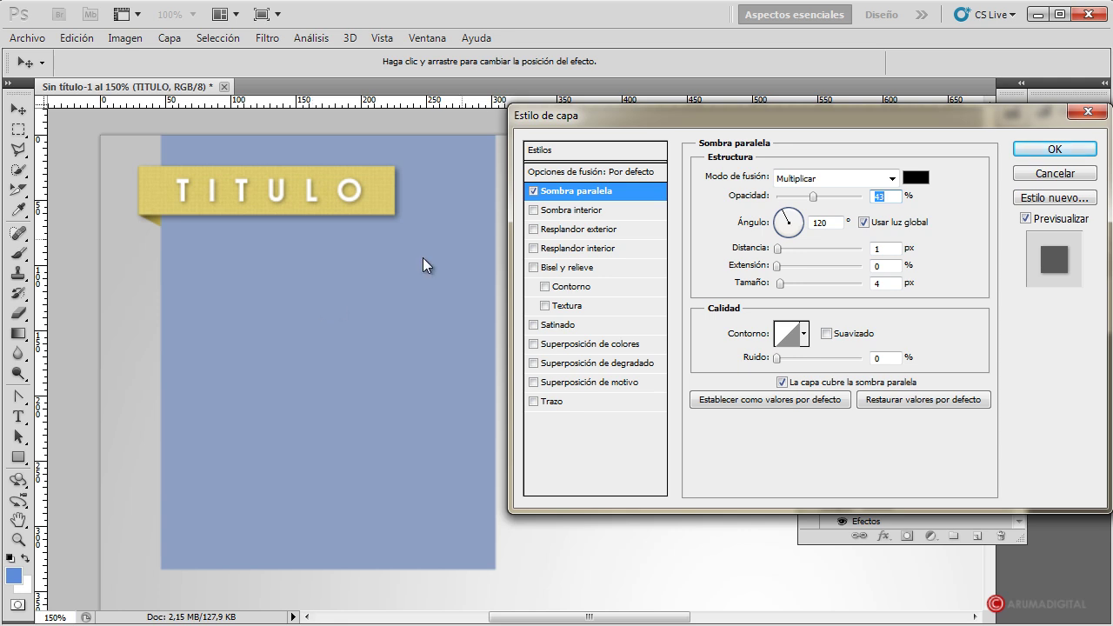
click(1047, 150)
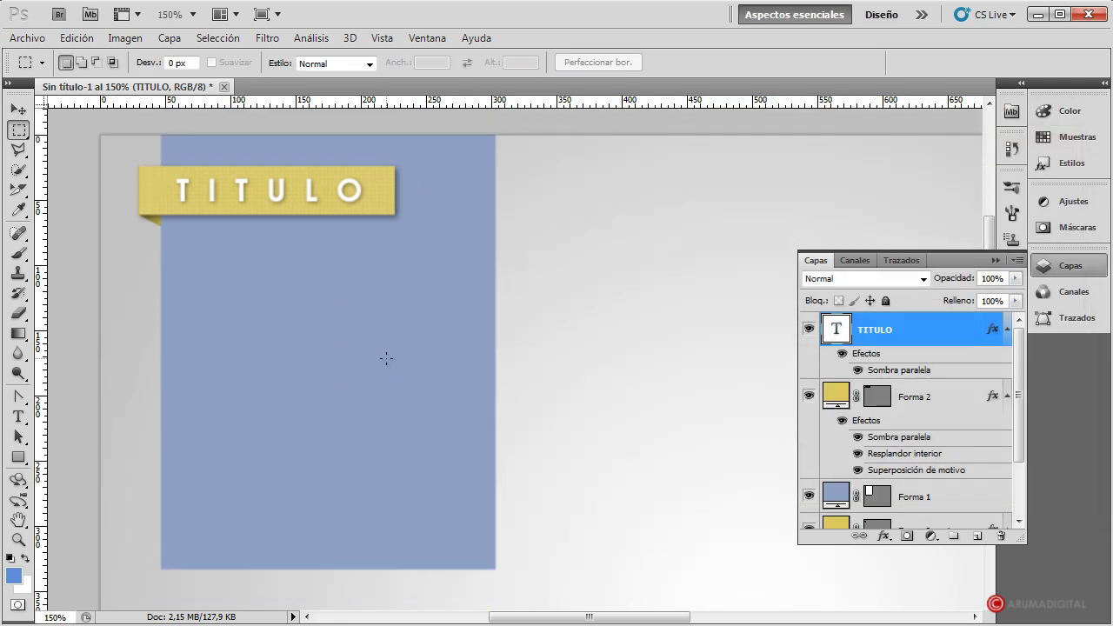
Group the TITULO, ribbon, fold and panel layers into Grupo 1, then select Capa 0
scroll(386, 357, up, 2)
scroll(386, 358, down, 3)
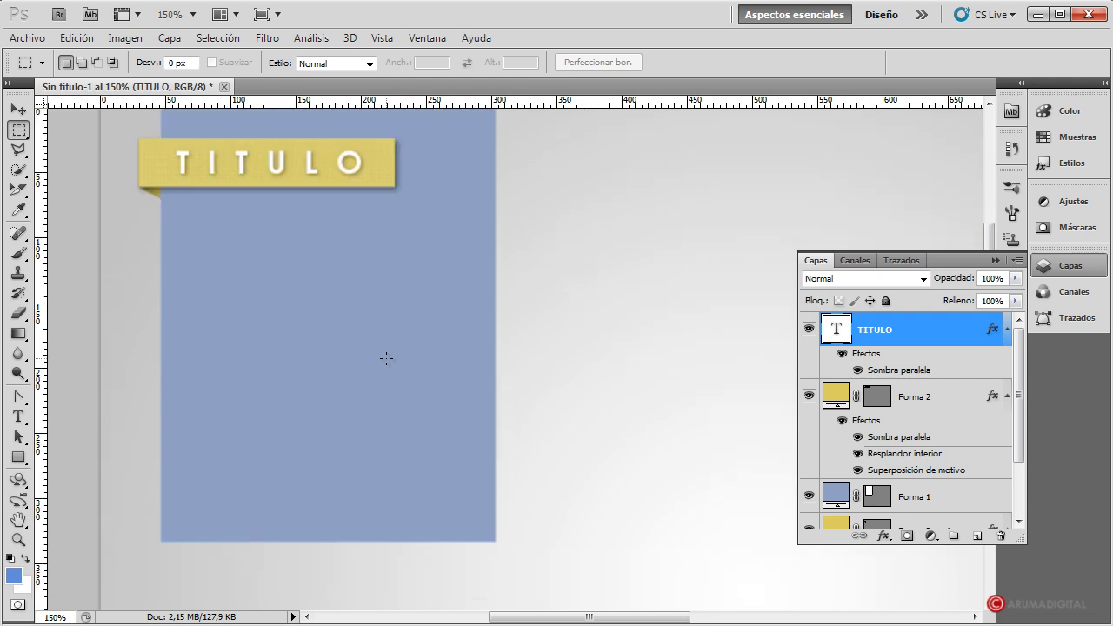
scroll(386, 358, up, 2)
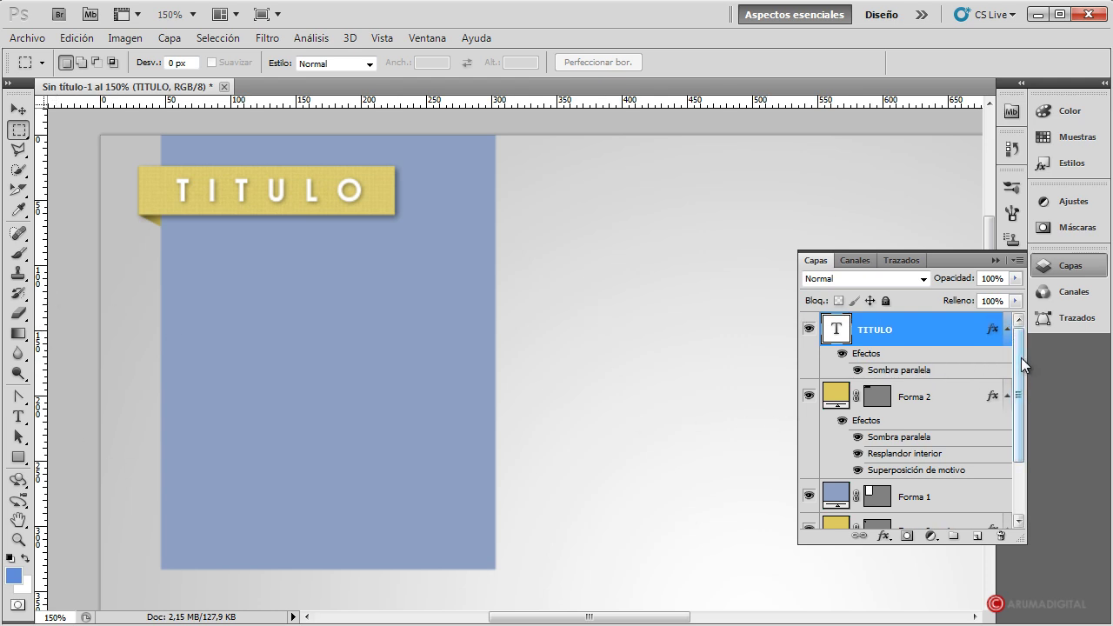
mouse_move(1021, 357)
mouse_down()
mouse_move(1031, 429)
mouse_move(1026, 390)
mouse_move(1030, 420)
mouse_up()
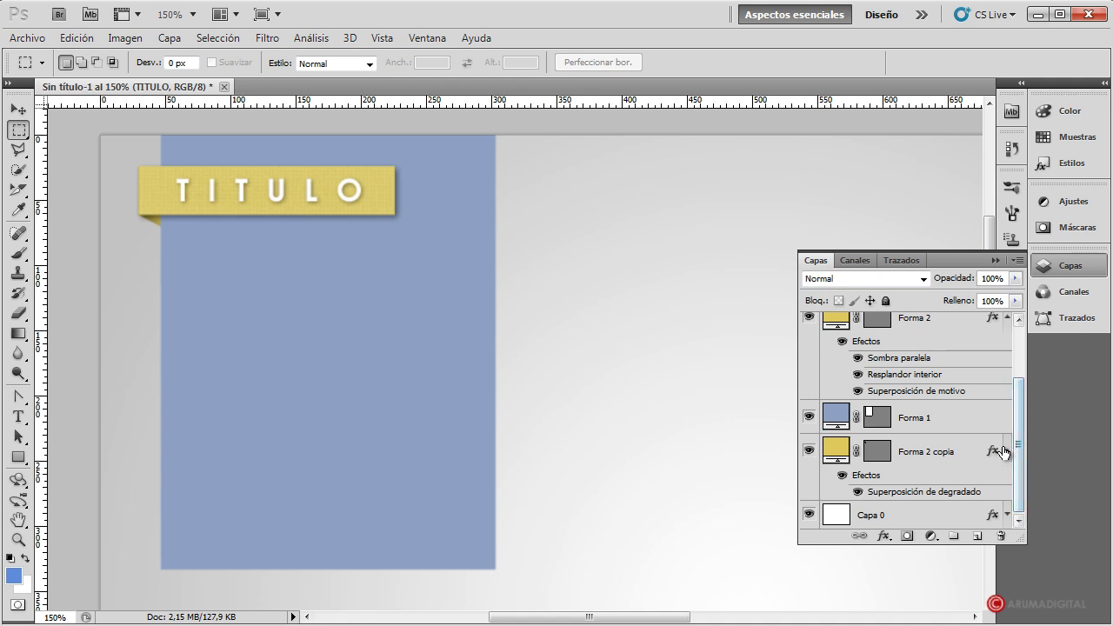
shift+click(965, 454)
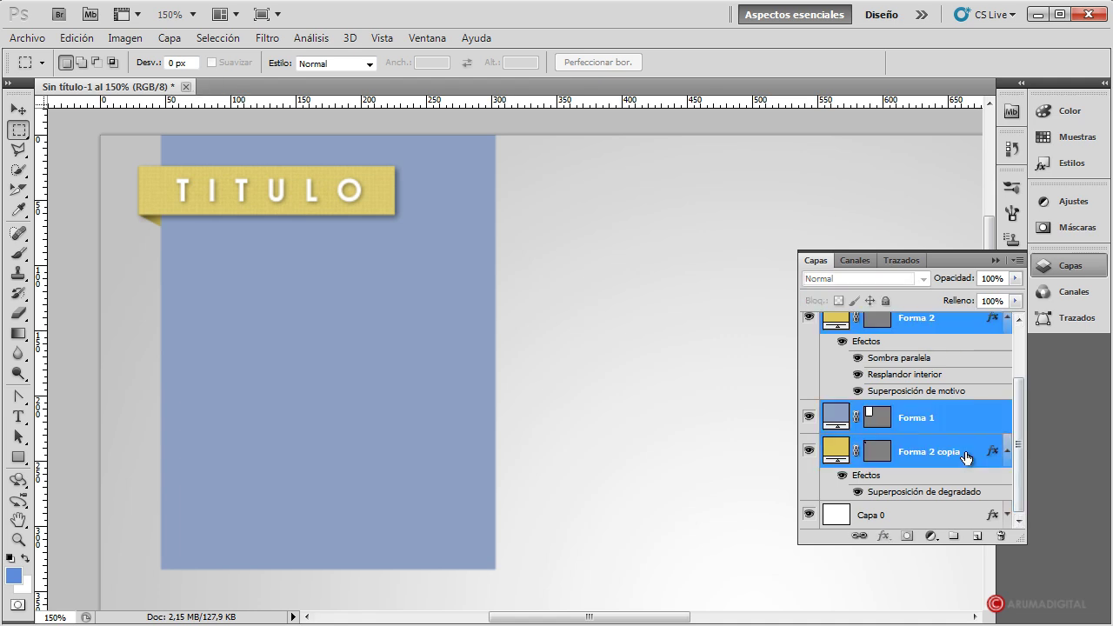
mouse_move(1018, 445)
mouse_down()
mouse_move(1016, 356)
mouse_move(1022, 485)
mouse_up()
drag(968, 448, 954, 535)
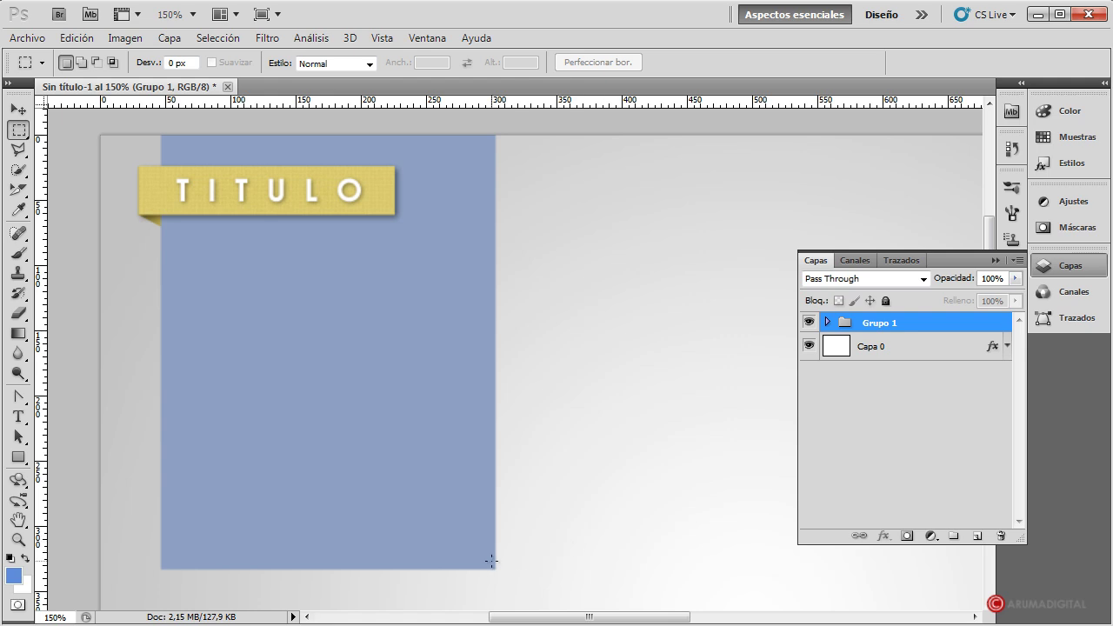
click(896, 348)
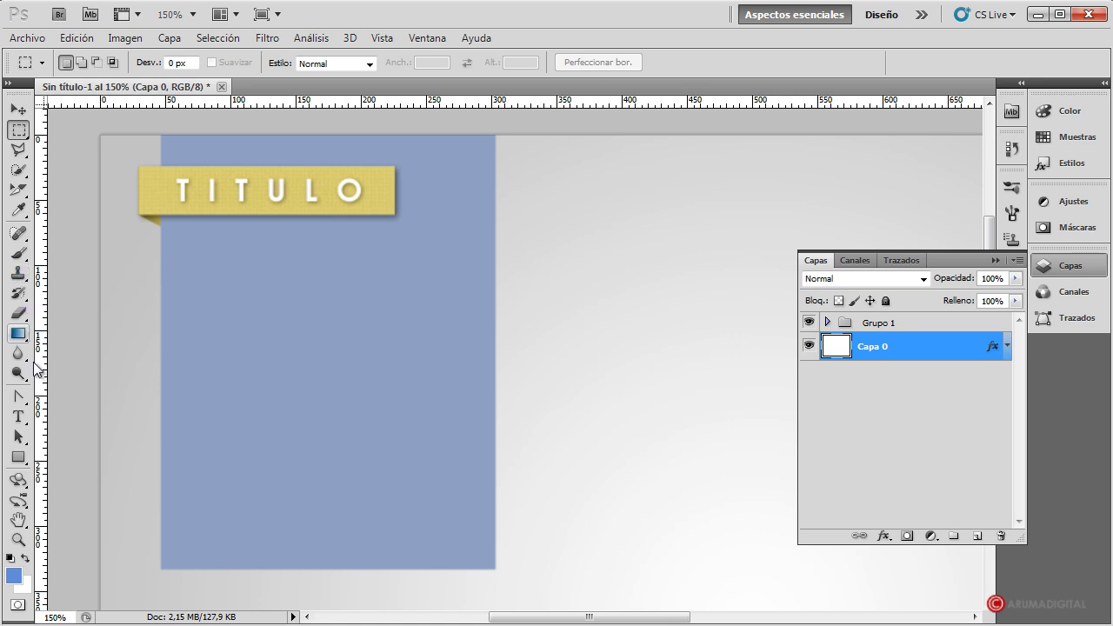
Draw a long rectangle across the panel's middle and move its layer above Grupo 1
click(21, 457)
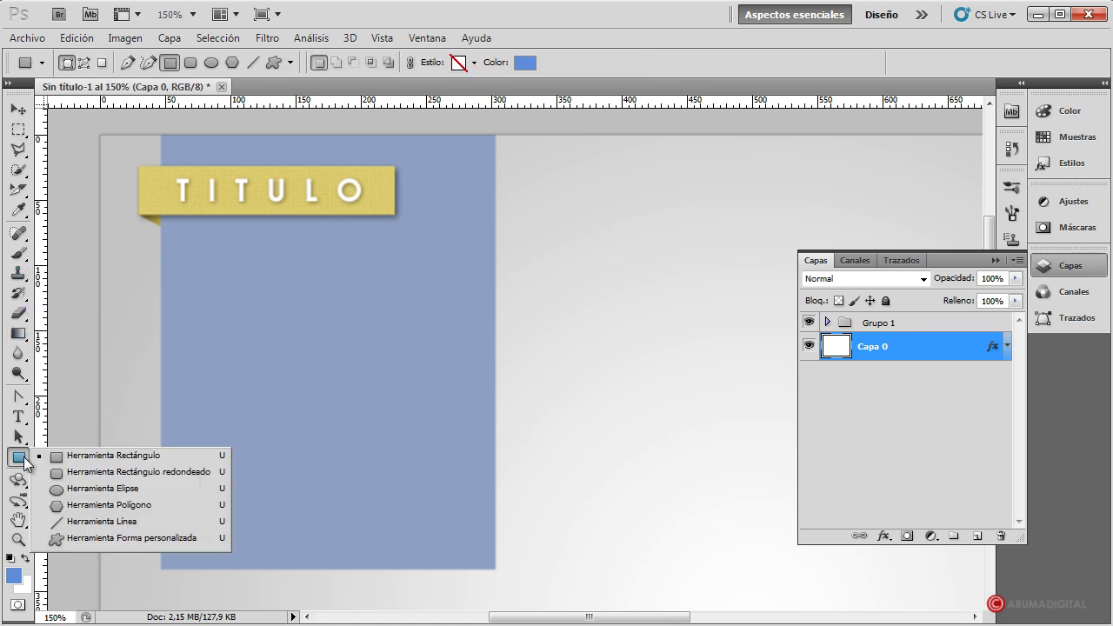
click(89, 456)
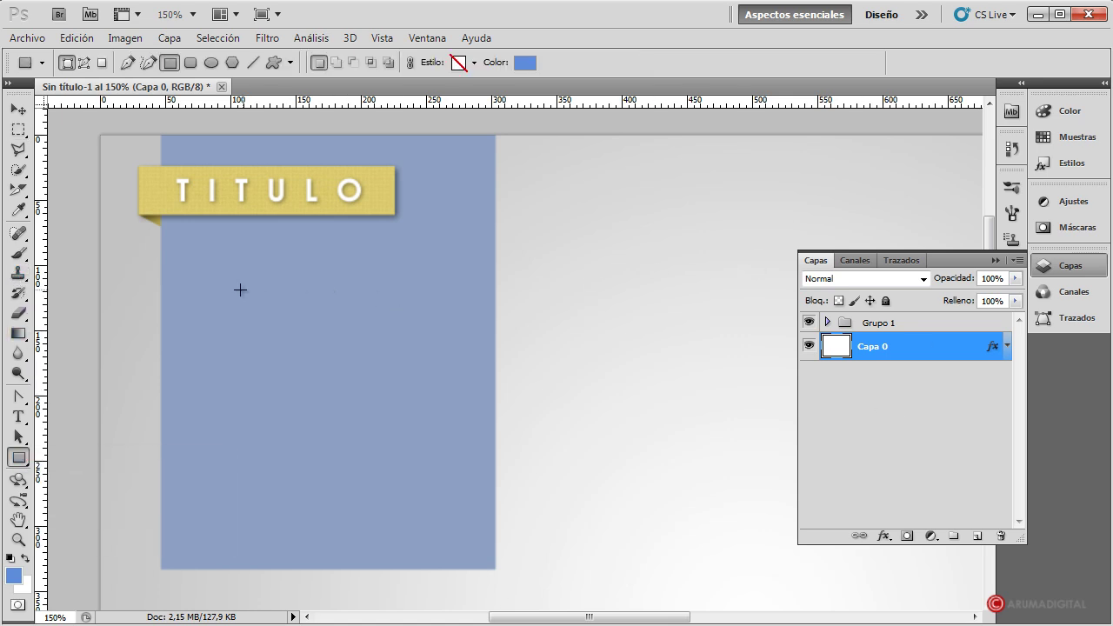
drag(228, 293, 793, 357)
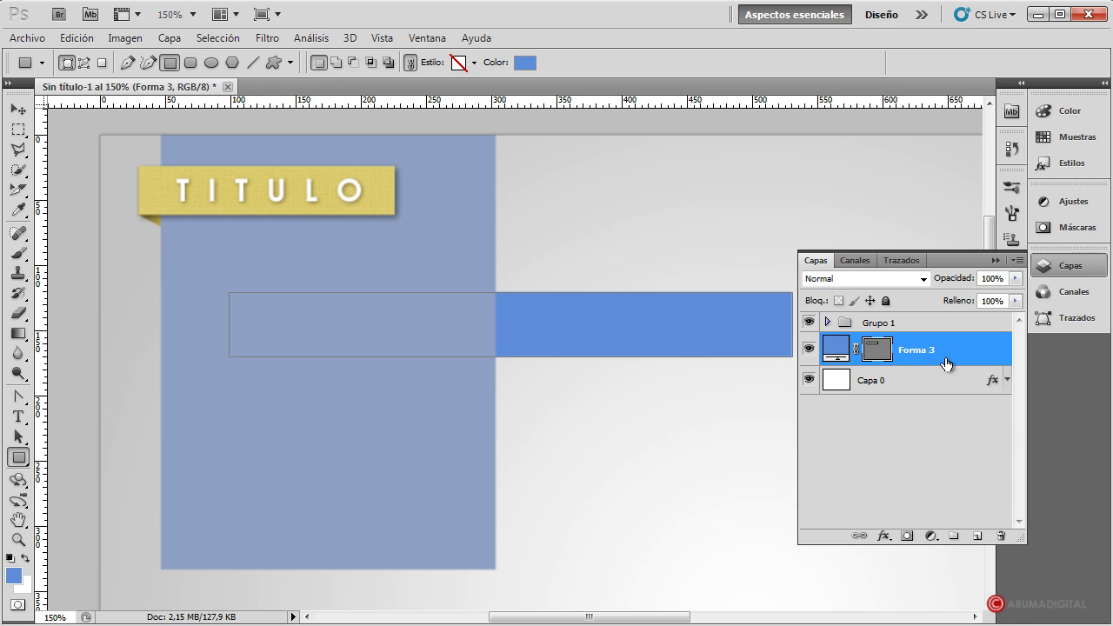
drag(949, 351, 954, 315)
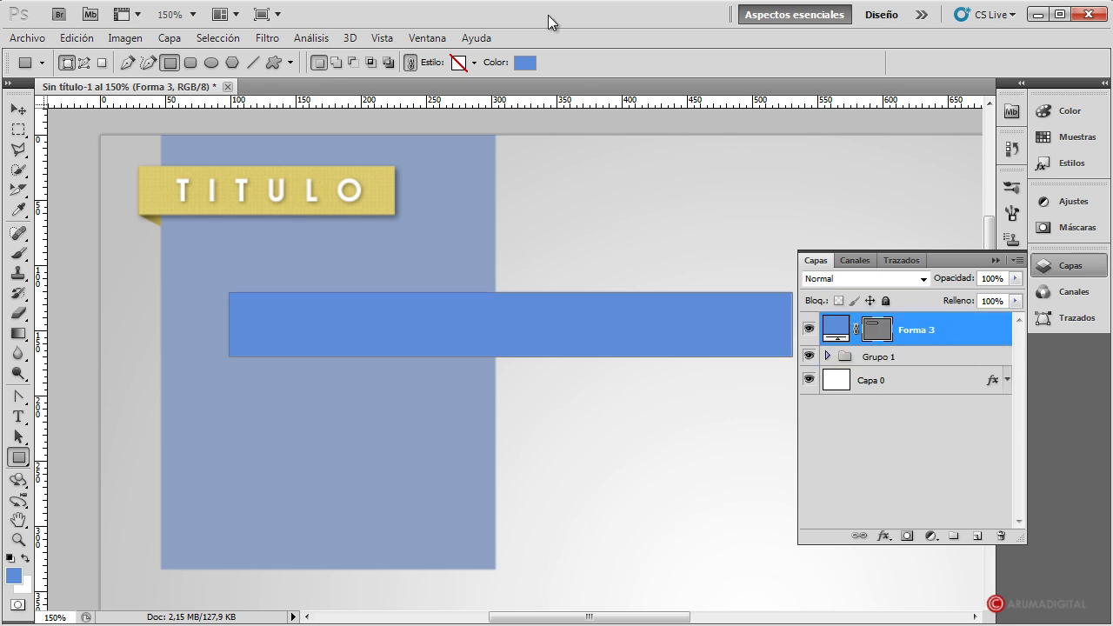
Set the Forma 3 bar's fill colour to a deep red
click(520, 67)
mouse_move(837, 387)
mouse_down()
mouse_move(843, 454)
mouse_move(841, 241)
mouse_up()
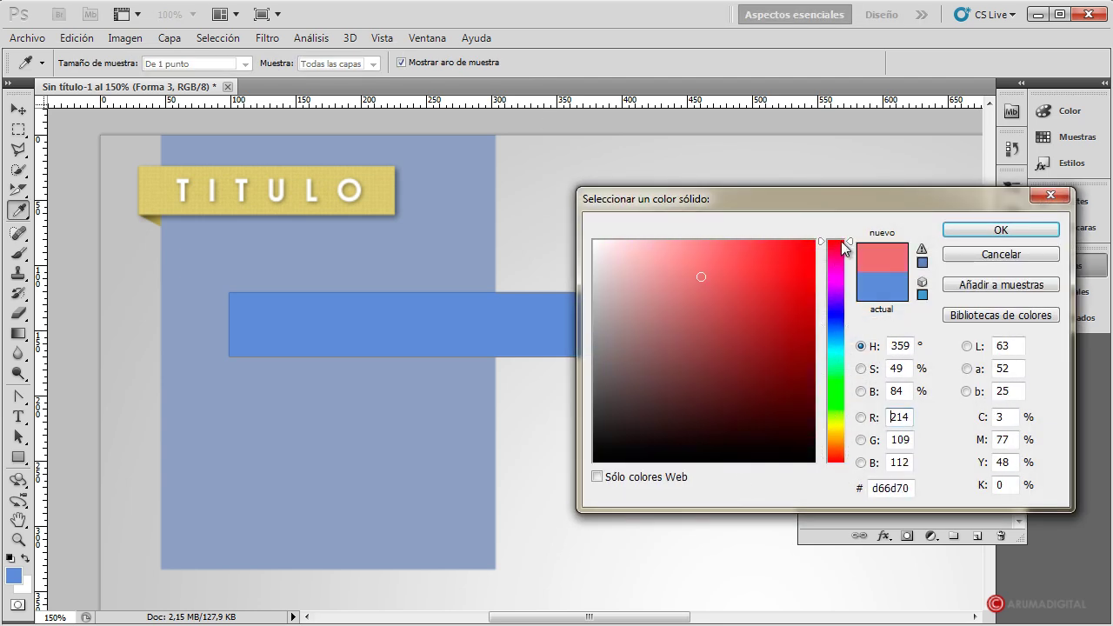
drag(738, 267, 741, 284)
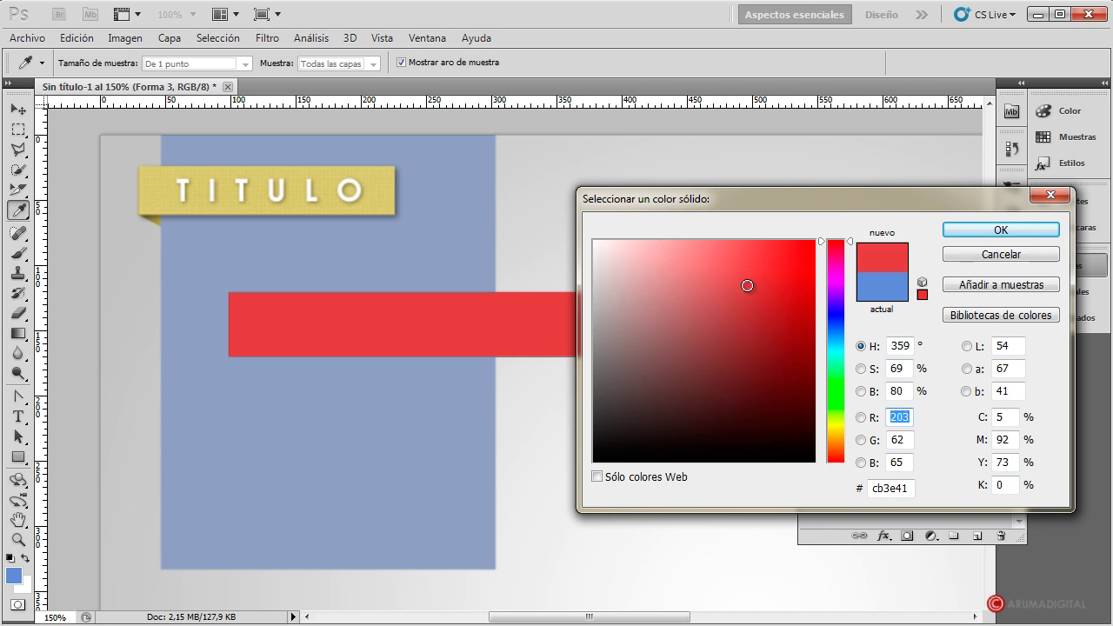
click(1030, 235)
click(939, 376)
click(965, 329)
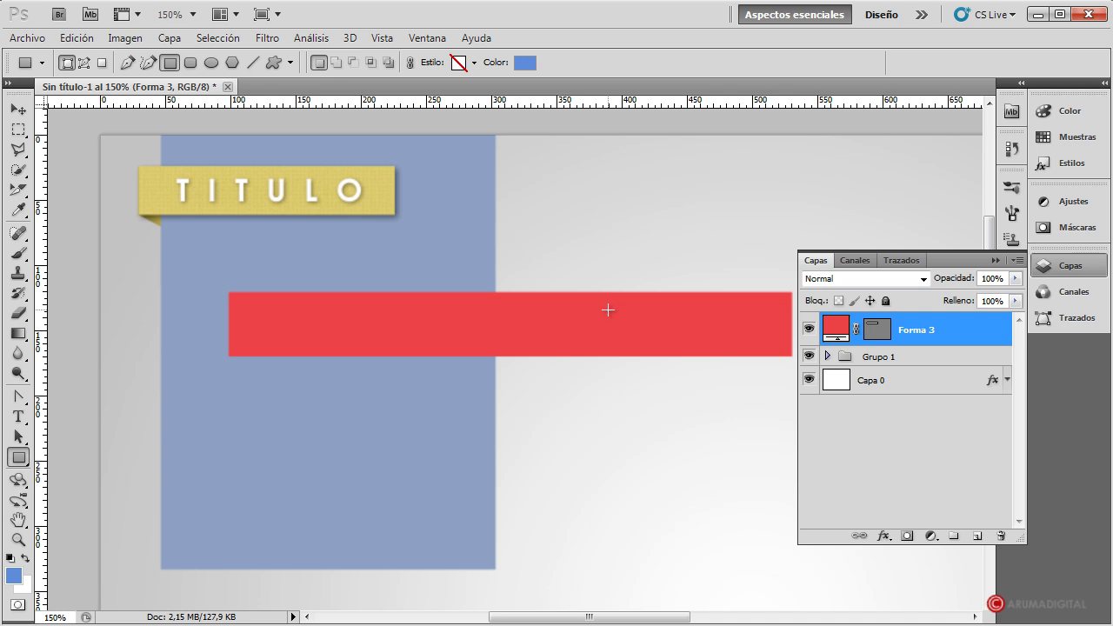
Add a 2 px inside stroke in pale pink (#e4cfcf) to the Forma 3 bar
double_click(974, 331)
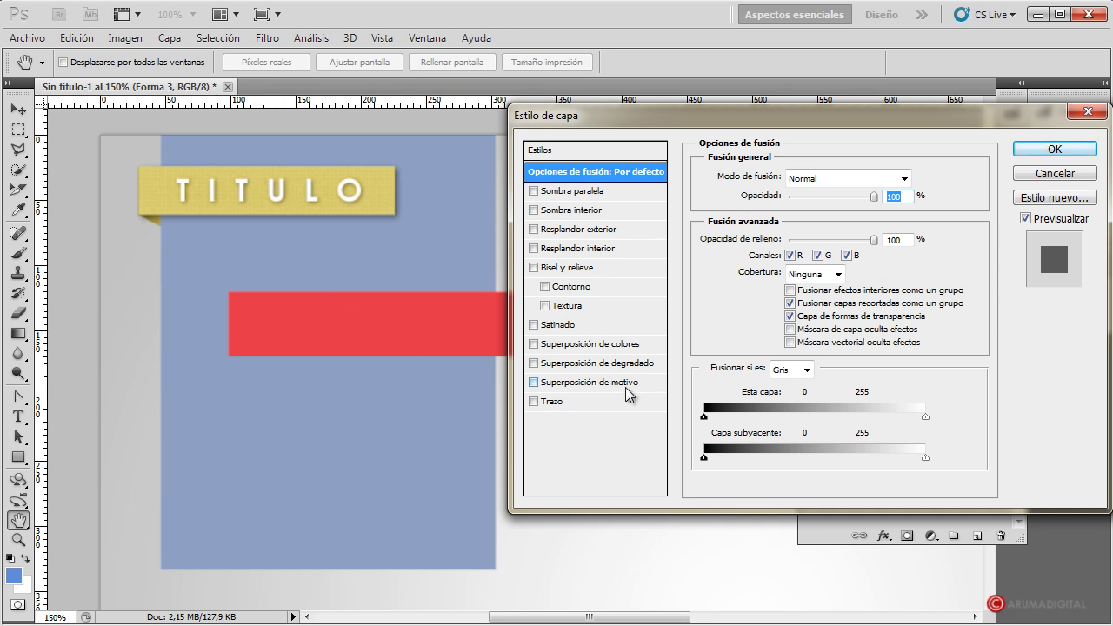
click(555, 402)
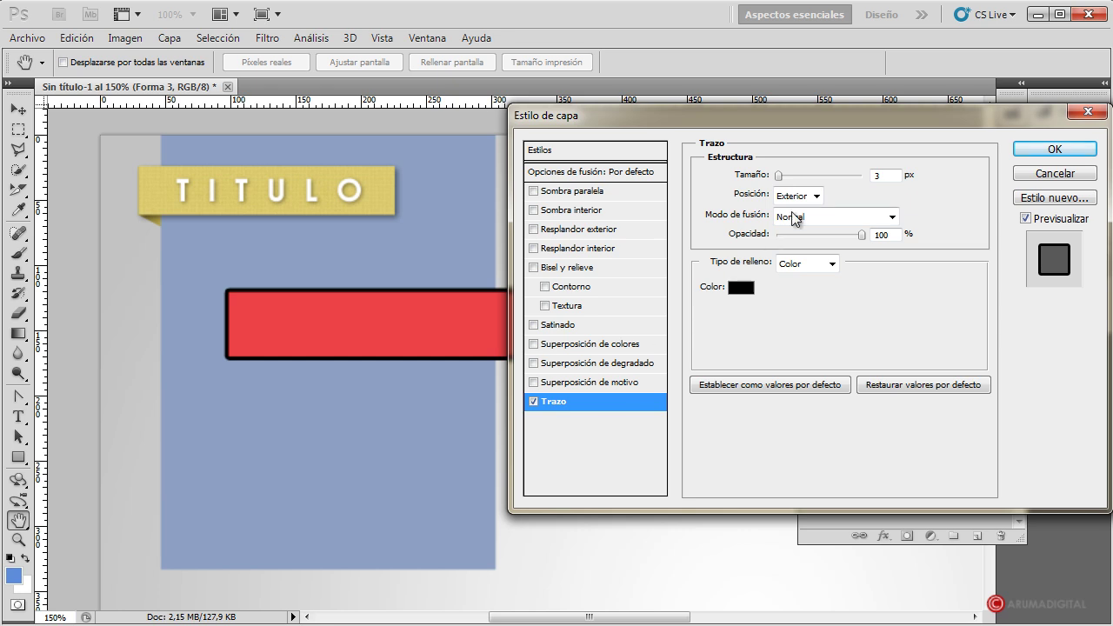
click(816, 195)
click(816, 228)
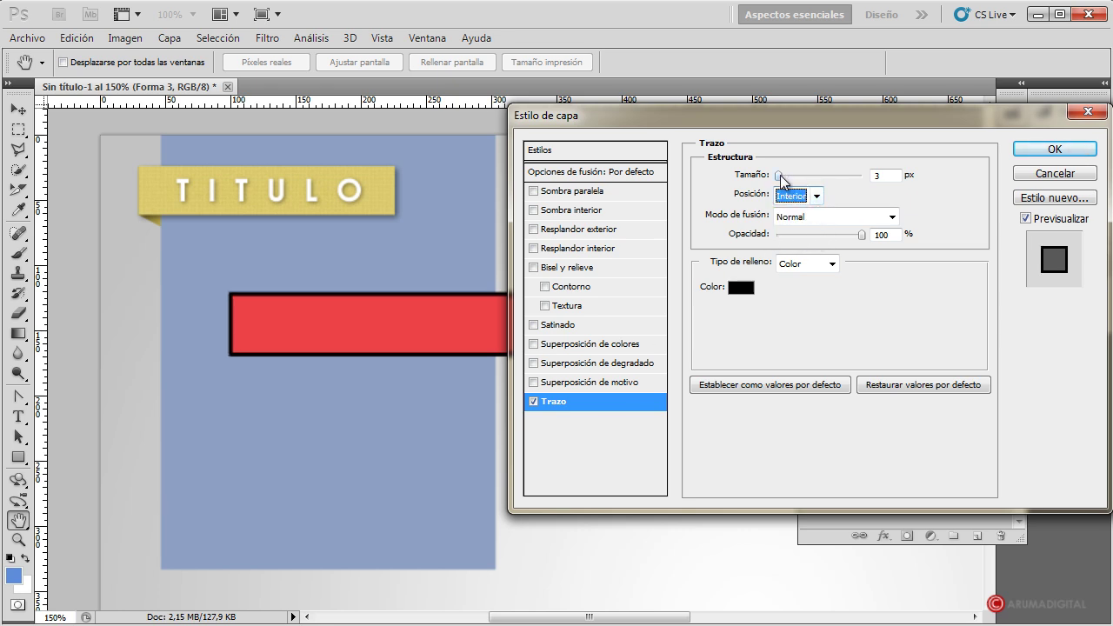
drag(779, 178, 775, 177)
click(755, 290)
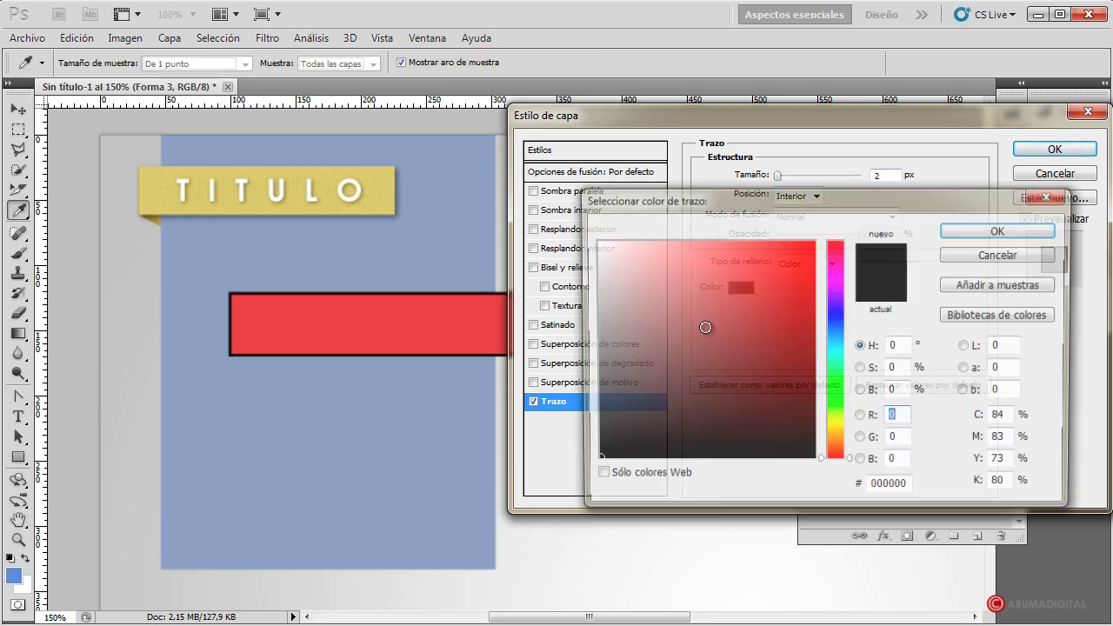
drag(705, 325, 543, 207)
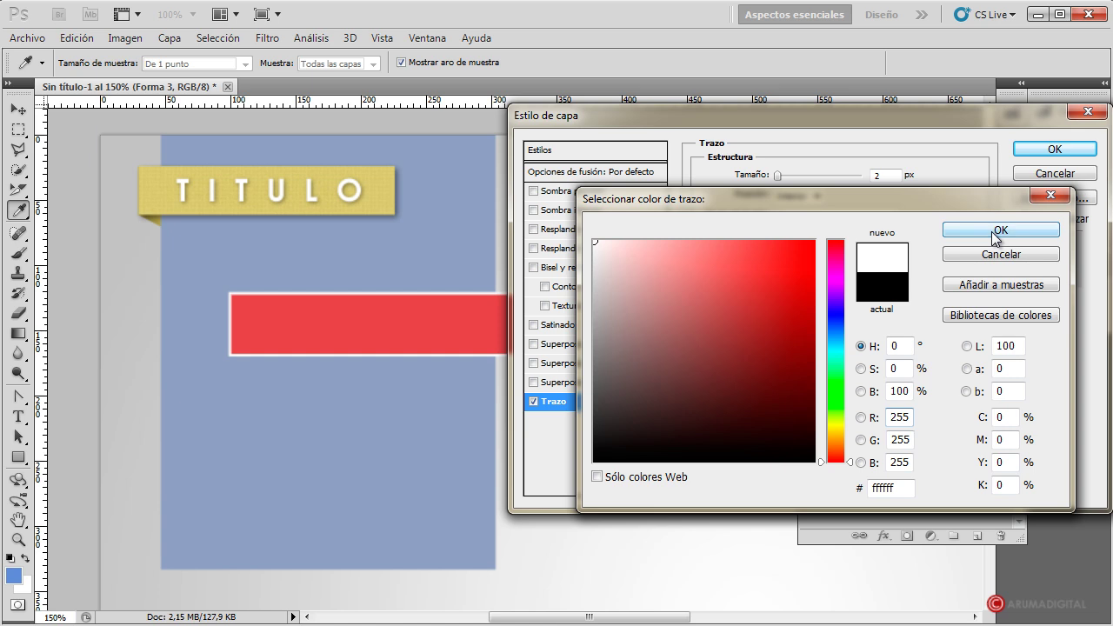
mouse_move(636, 264)
mouse_down()
mouse_move(631, 277)
mouse_move(616, 264)
mouse_up()
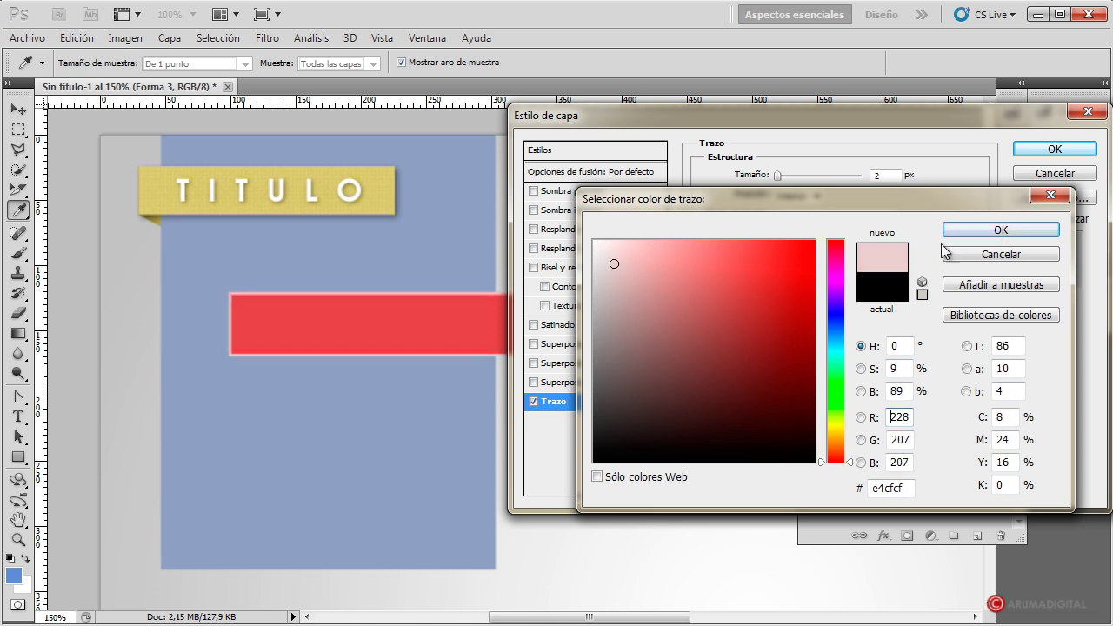
click(1000, 231)
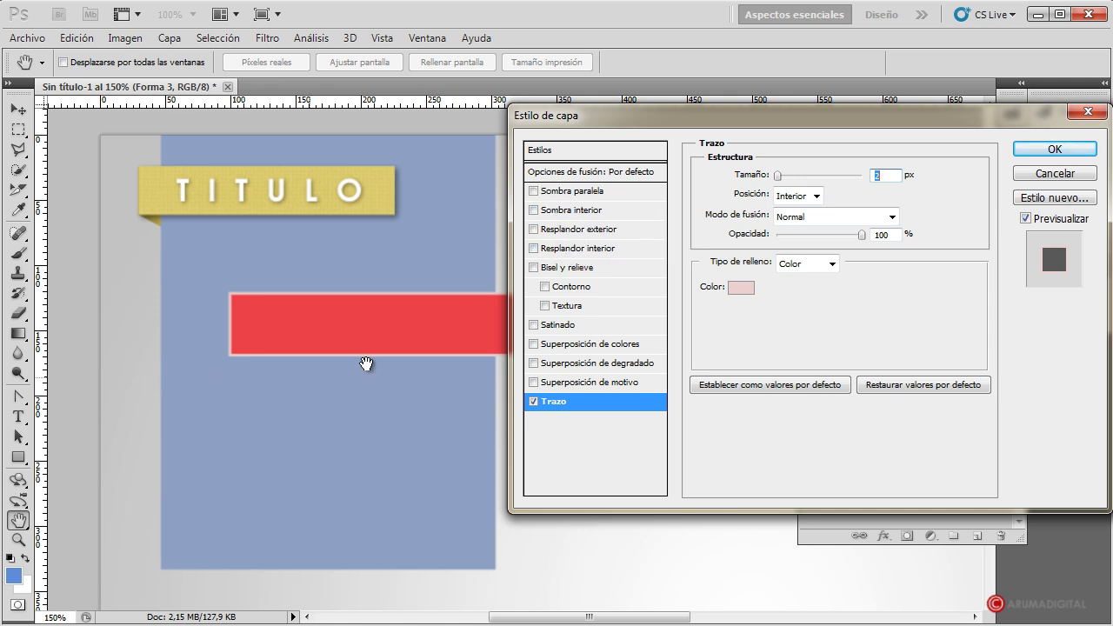
click(1054, 152)
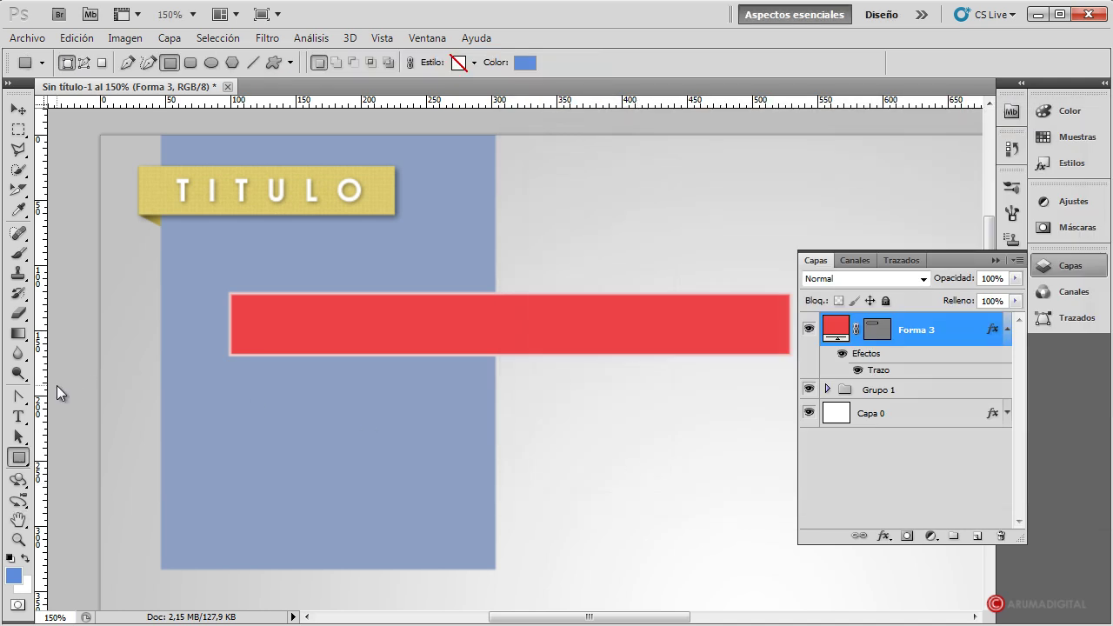
Add an anchor point at the midpoint of the red bar's left edge
click(19, 402)
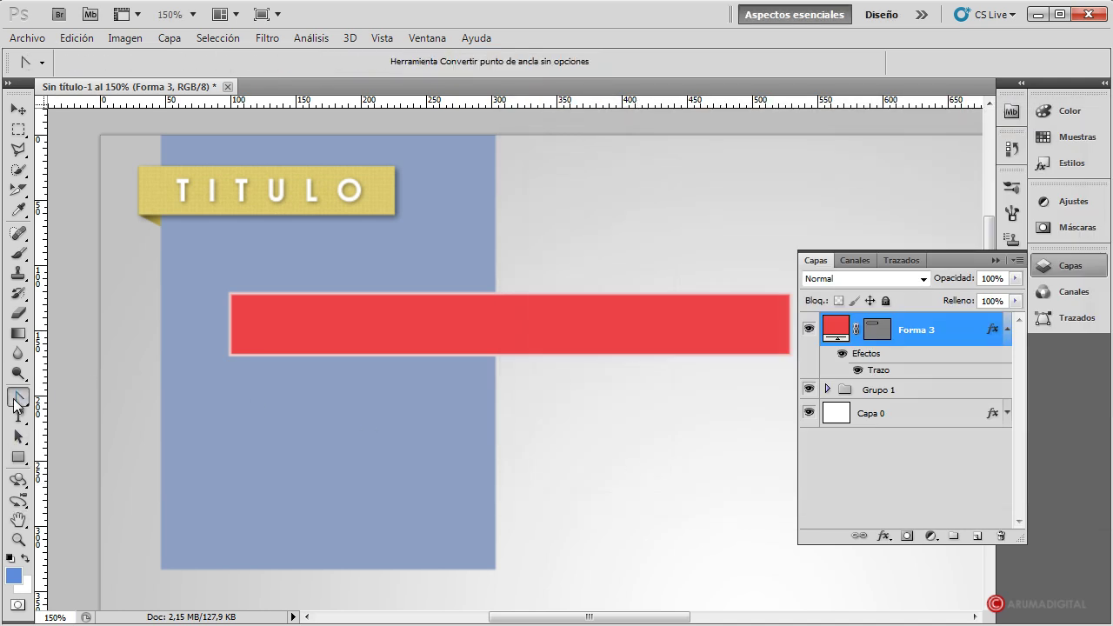
click(68, 396)
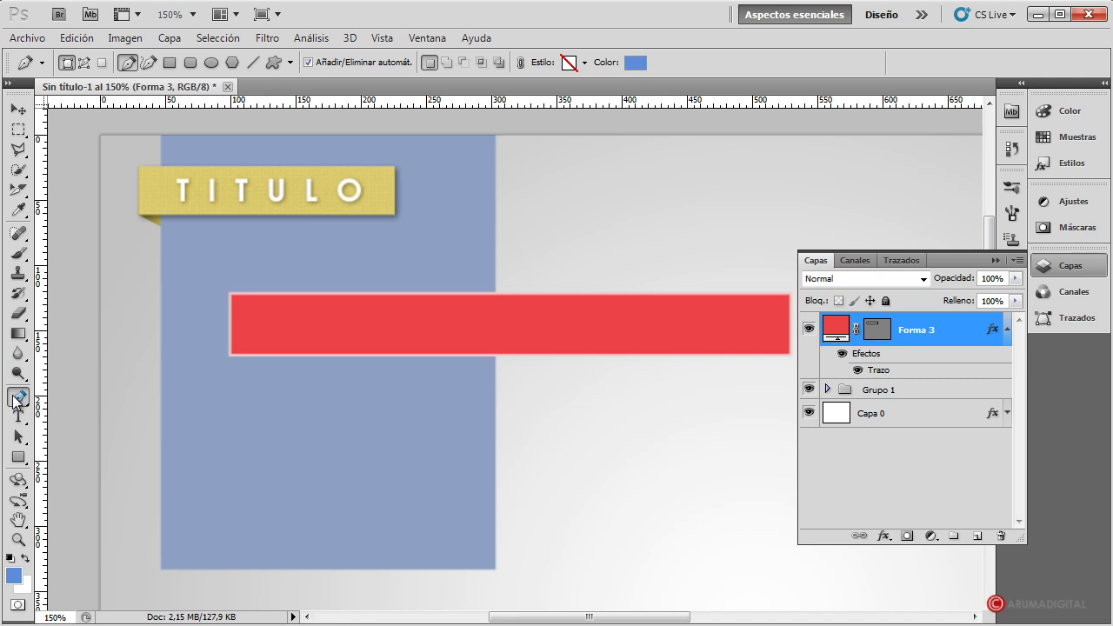
click(15, 400)
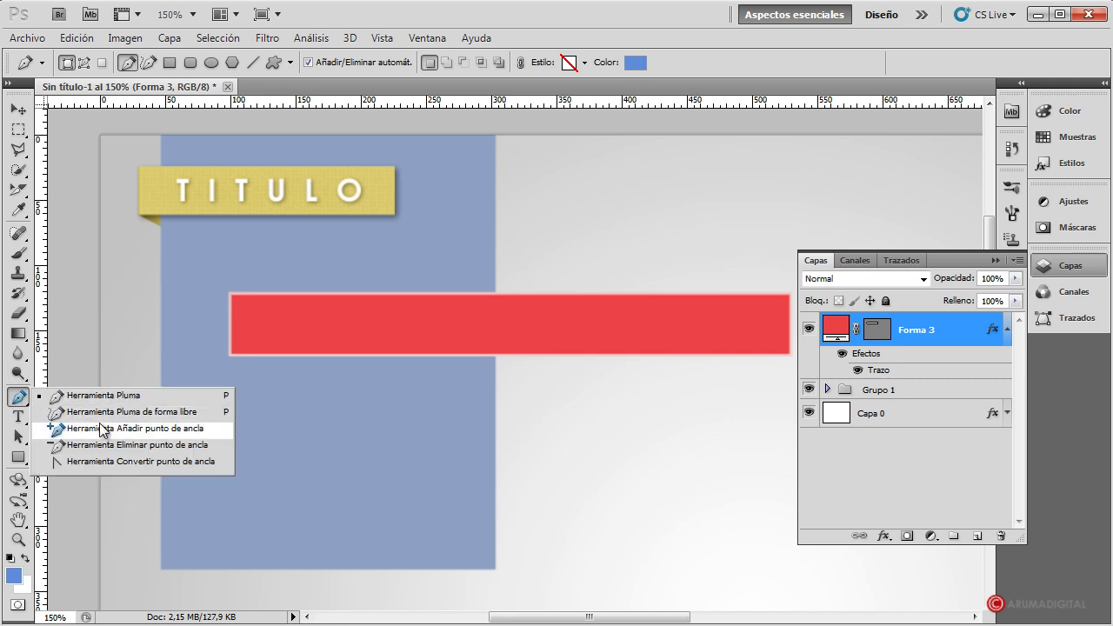
click(102, 429)
click(233, 331)
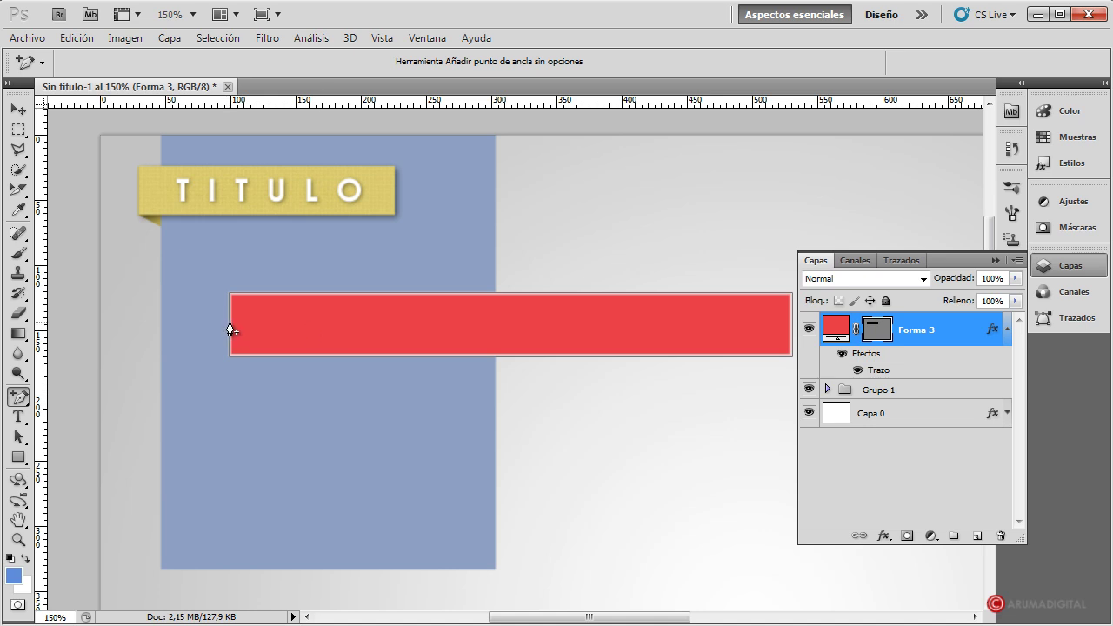
click(229, 322)
Pull that point inward into a sharp corner, forming a V-notch, and hide the path
key(a)
click(24, 397)
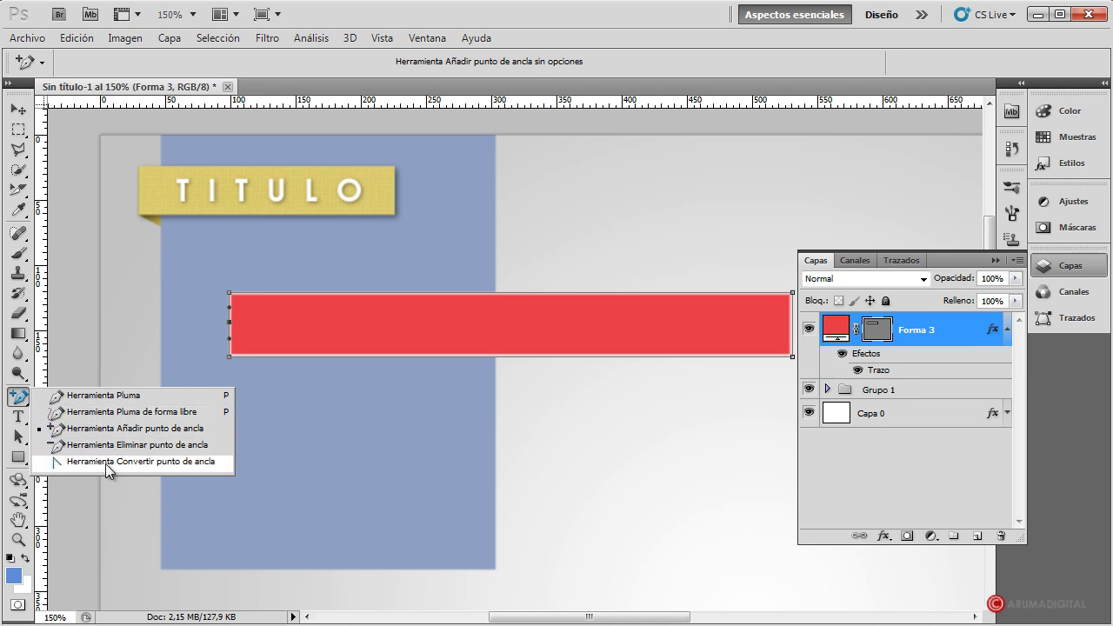
click(108, 469)
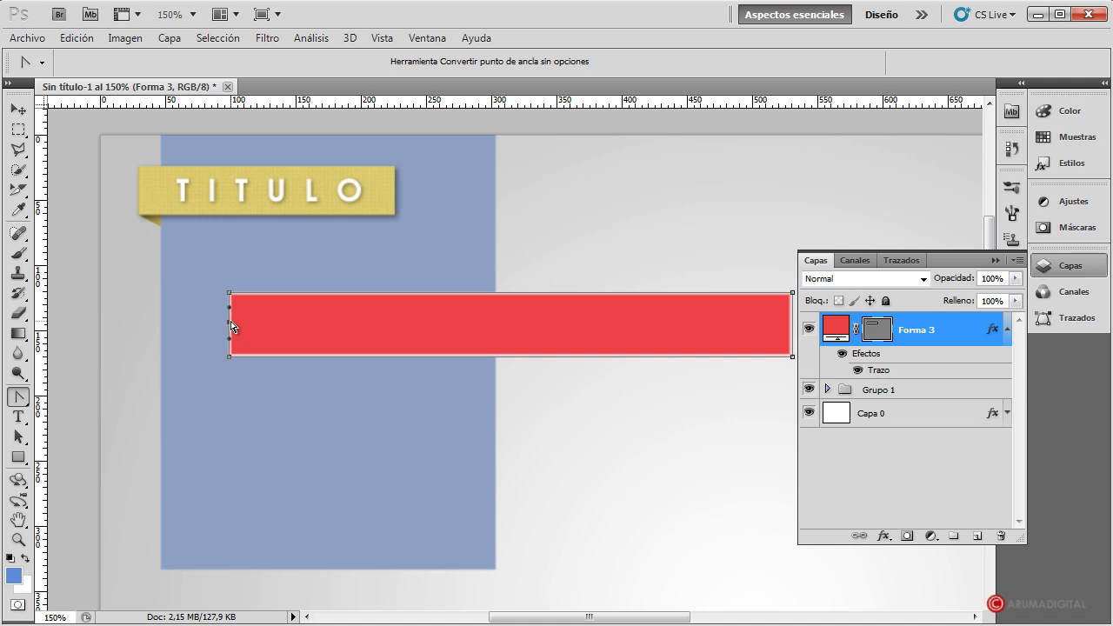
drag(230, 324, 254, 327)
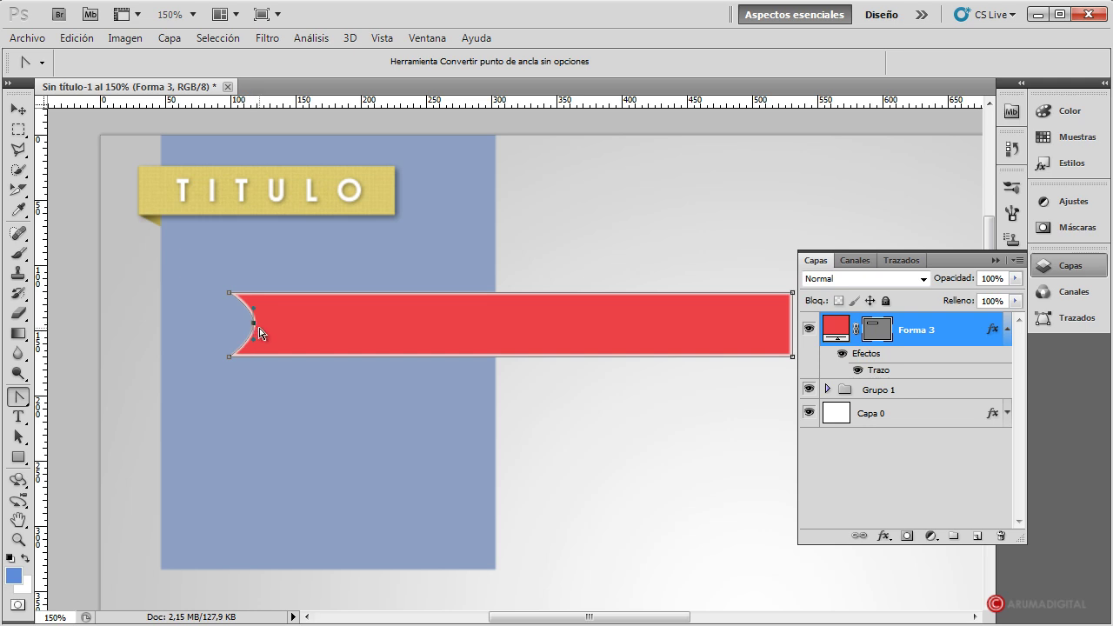
click(254, 327)
click(305, 383)
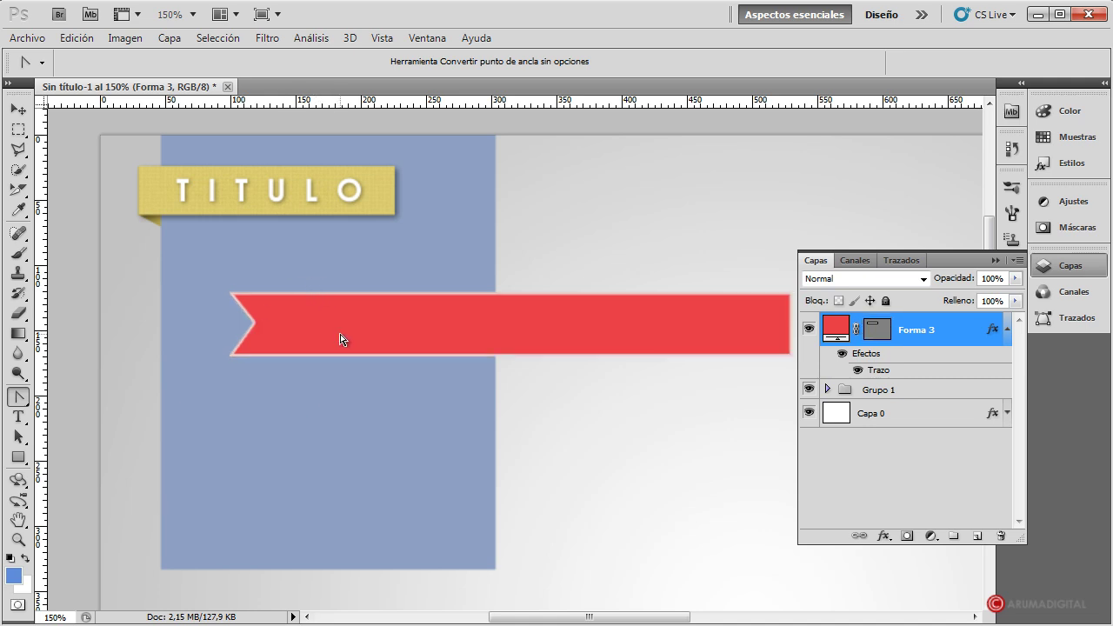
Convert Forma 3 to a smart object, then rasterize it into a pixel layer
right_click(925, 325)
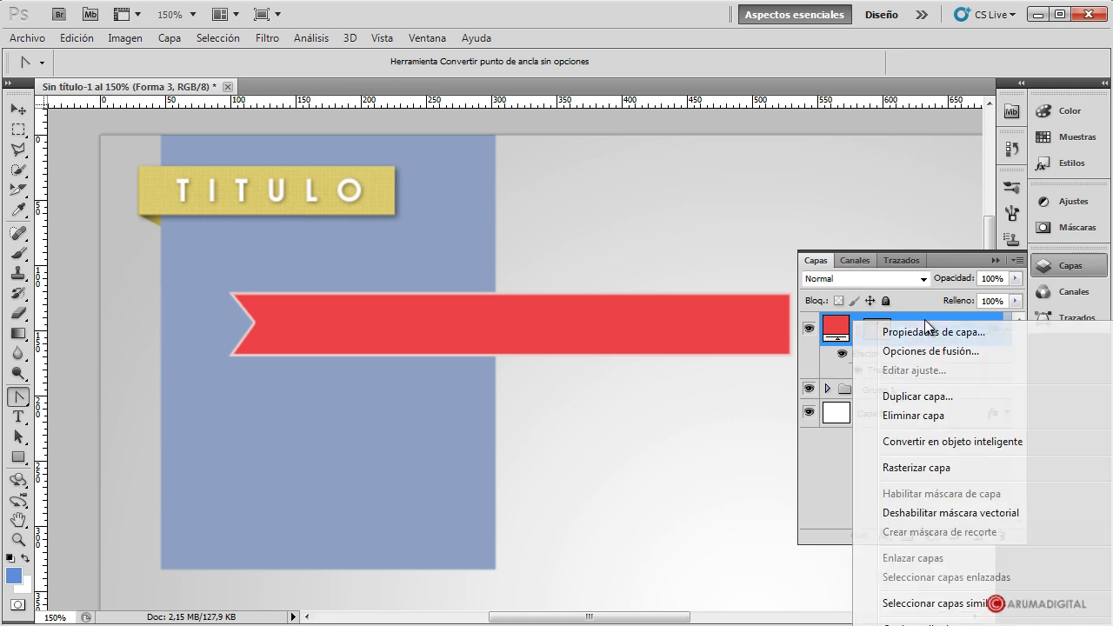
click(914, 448)
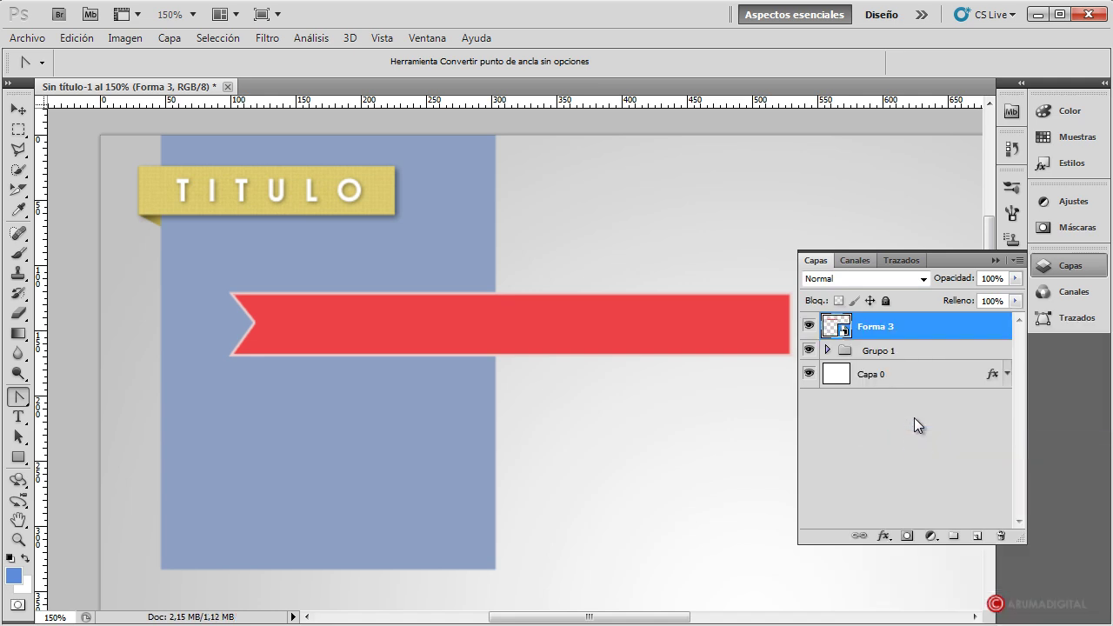
right_click(914, 321)
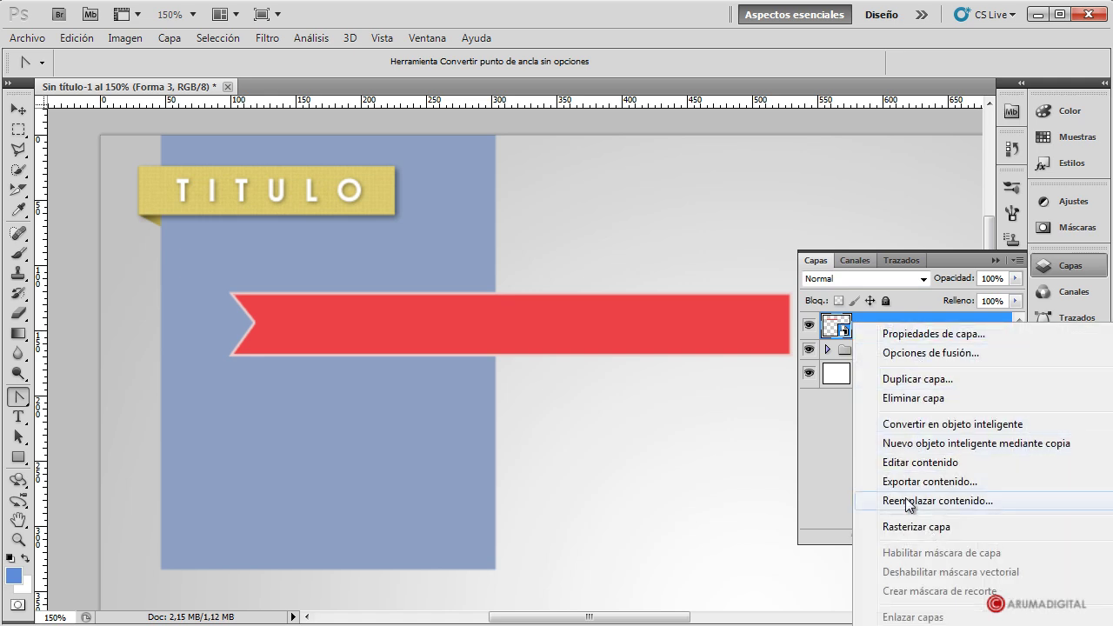
click(912, 527)
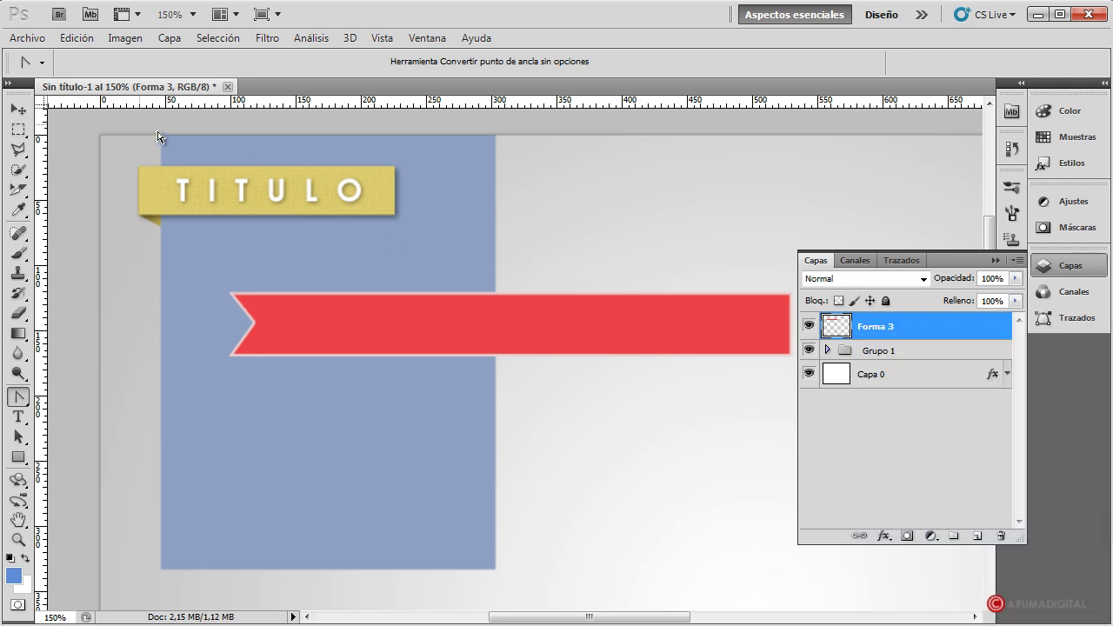
click(19, 130)
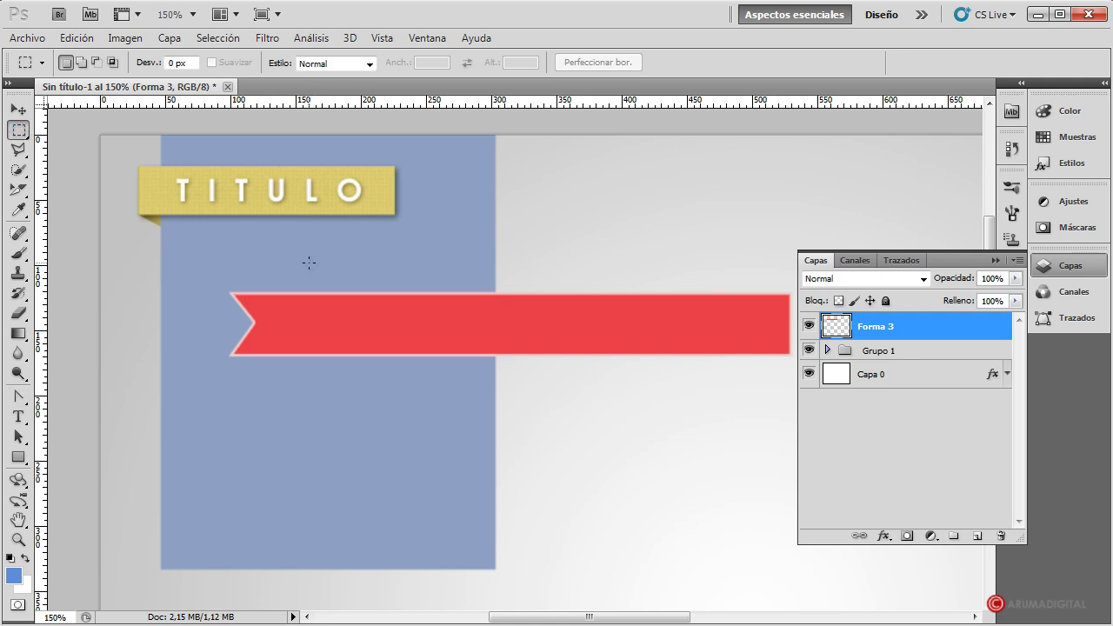
Cut the banner's right portion out of Forma 3 and paste it onto a new layer, nudged into place
drag(386, 309, 844, 398)
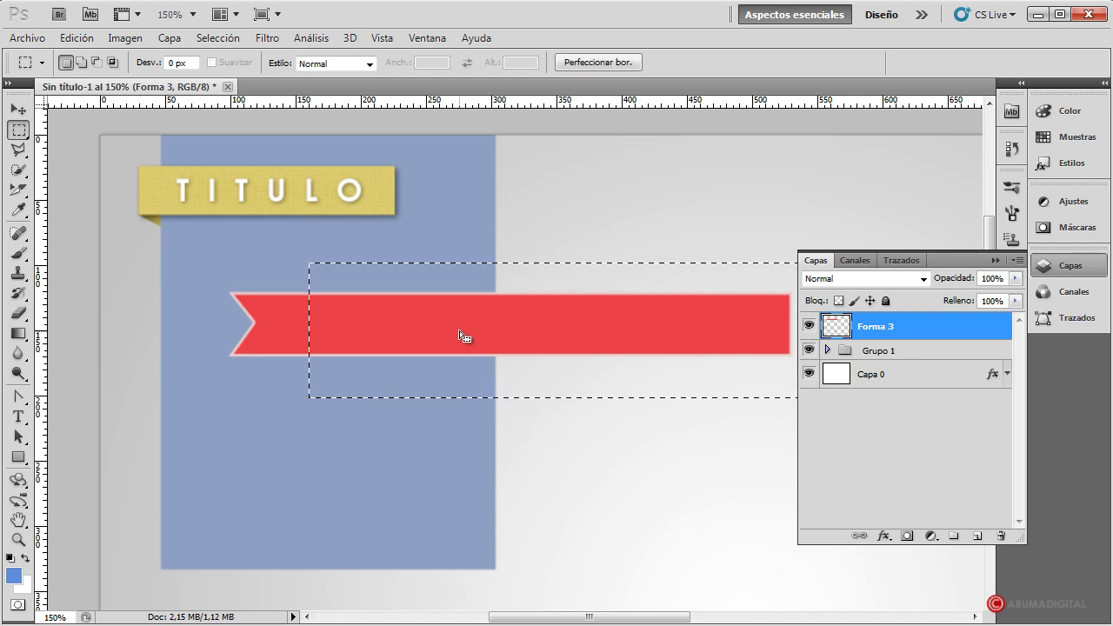
click(78, 38)
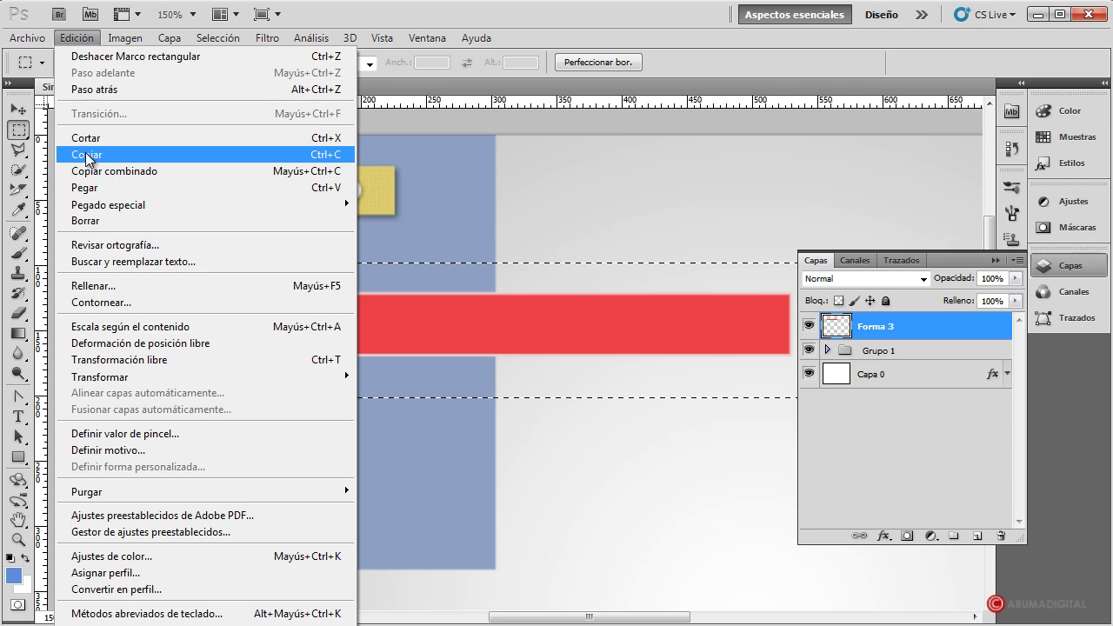
click(91, 155)
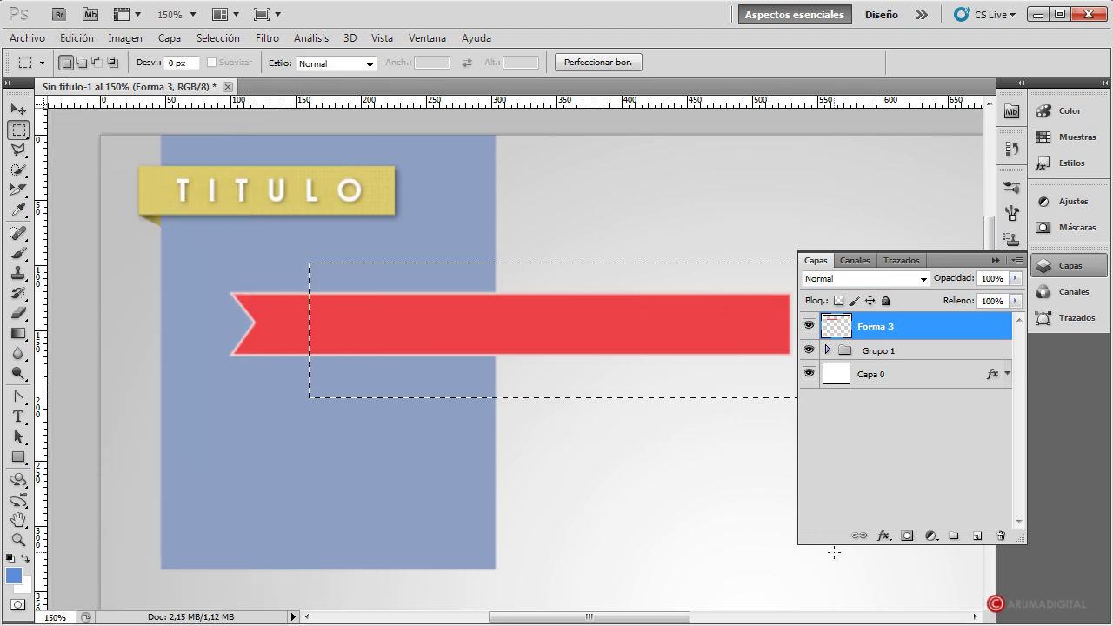
click(77, 39)
click(77, 137)
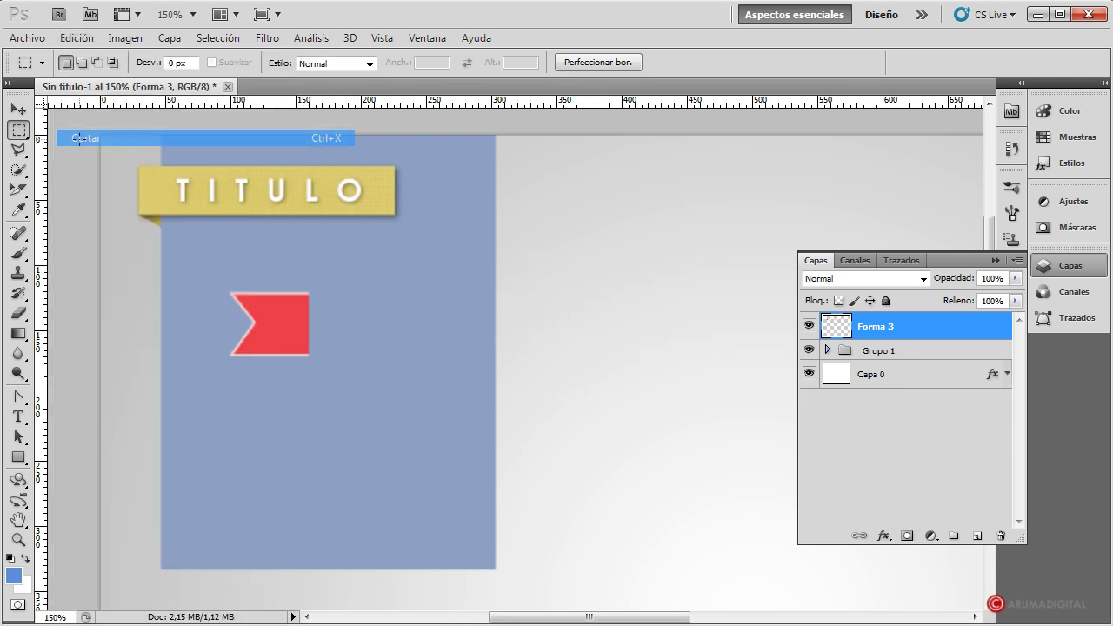
click(980, 537)
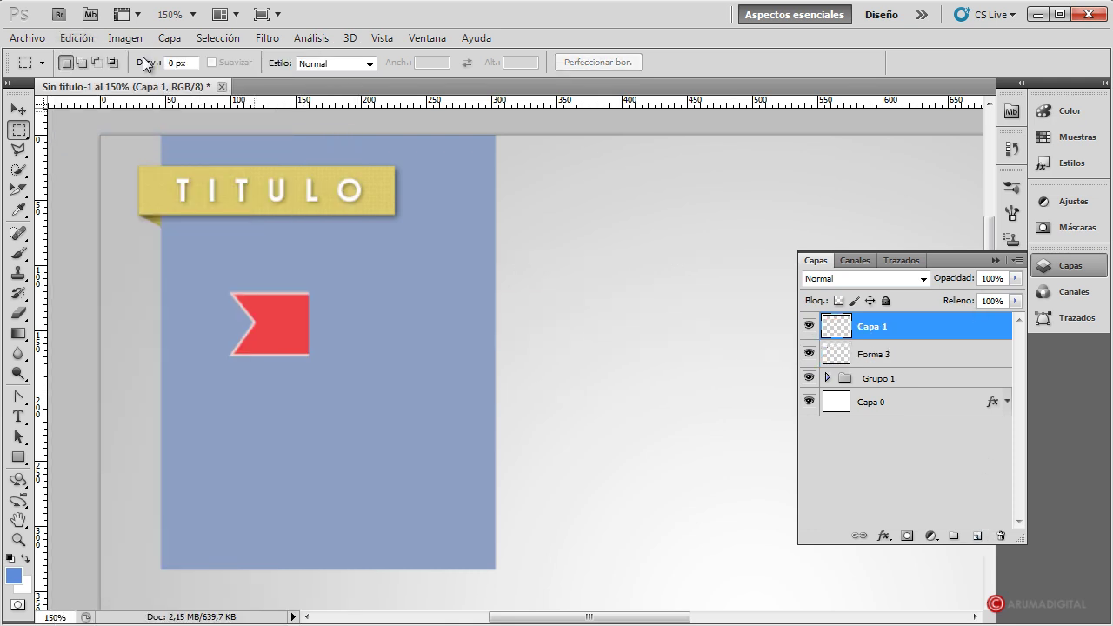
click(77, 39)
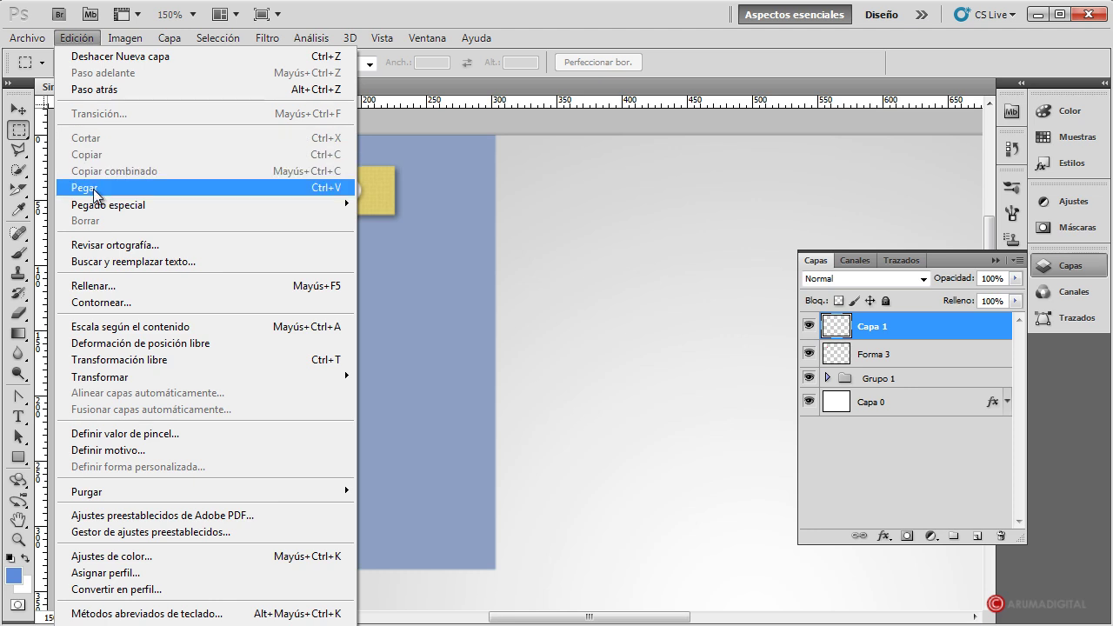
click(87, 187)
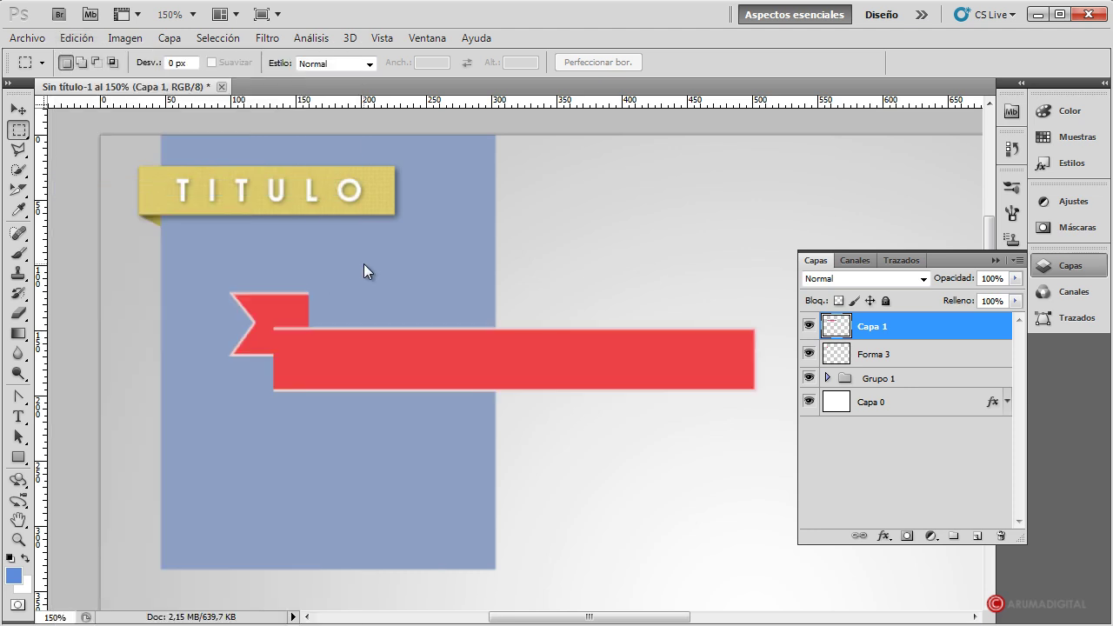
click(18, 109)
drag(323, 371, 333, 347)
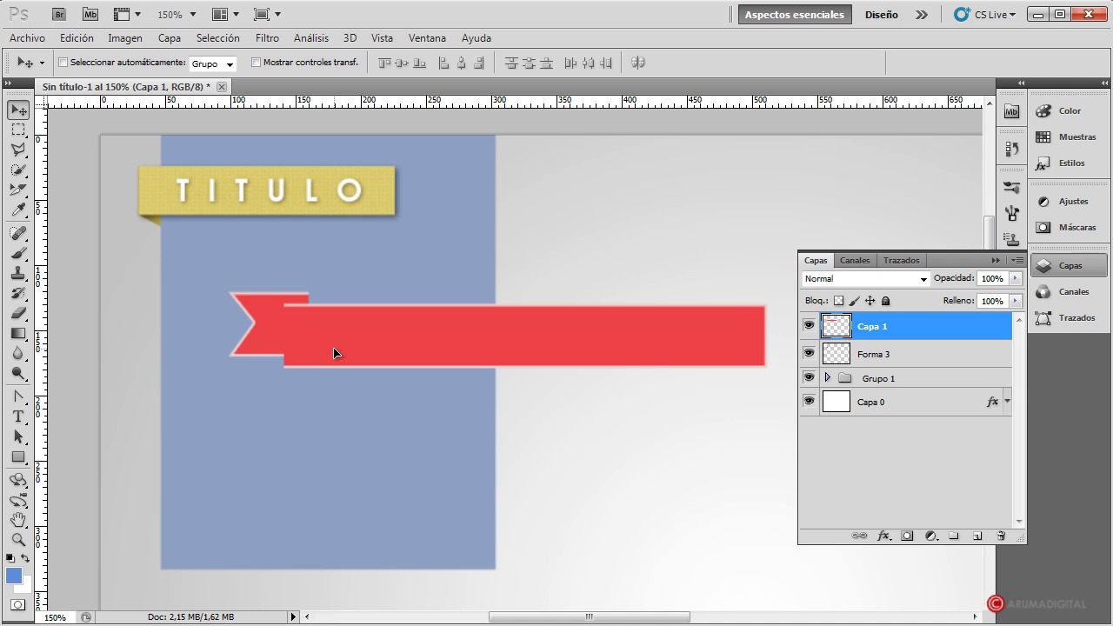
drag(334, 353, 331, 349)
Cut the long right part of the bar onto new layer Capa 2, shifting it slightly up-right
click(18, 130)
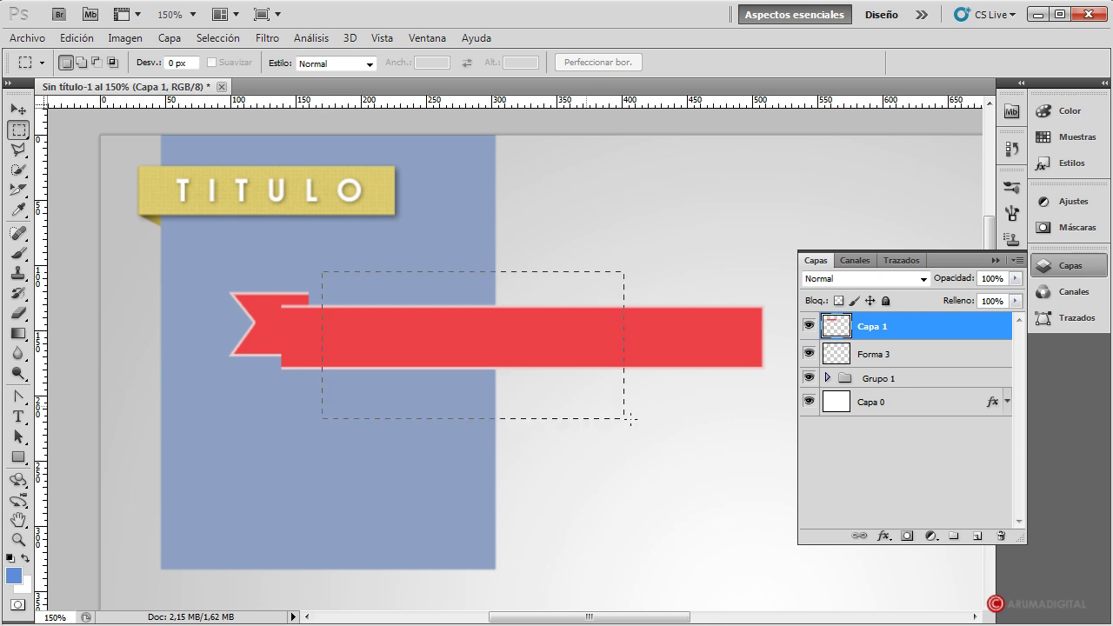
drag(631, 419, 783, 429)
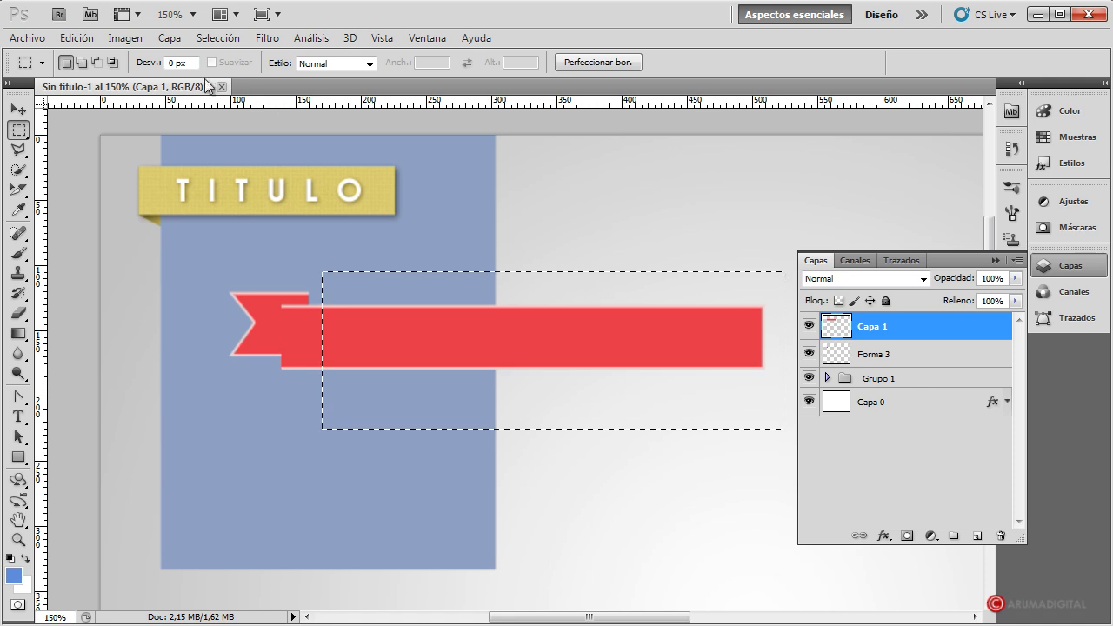
click(87, 38)
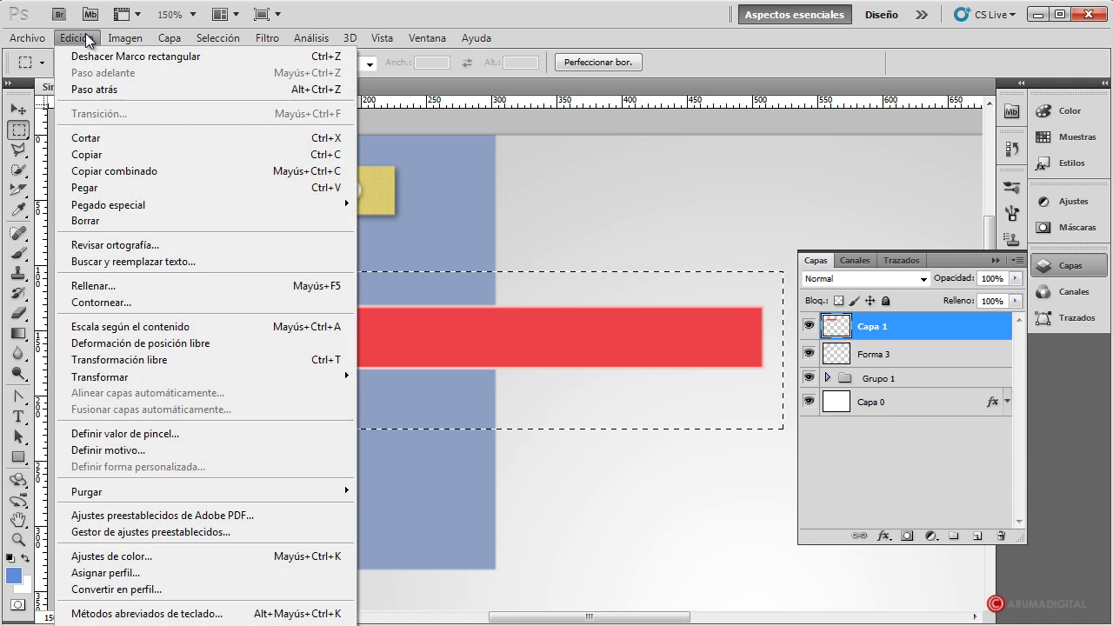
click(98, 137)
click(977, 535)
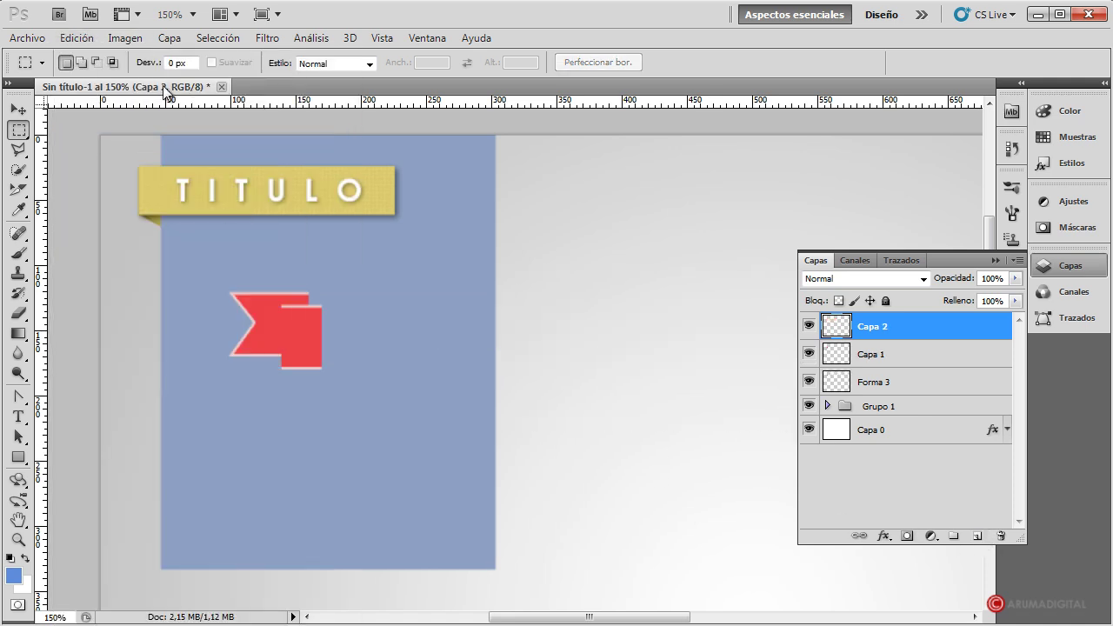
click(77, 37)
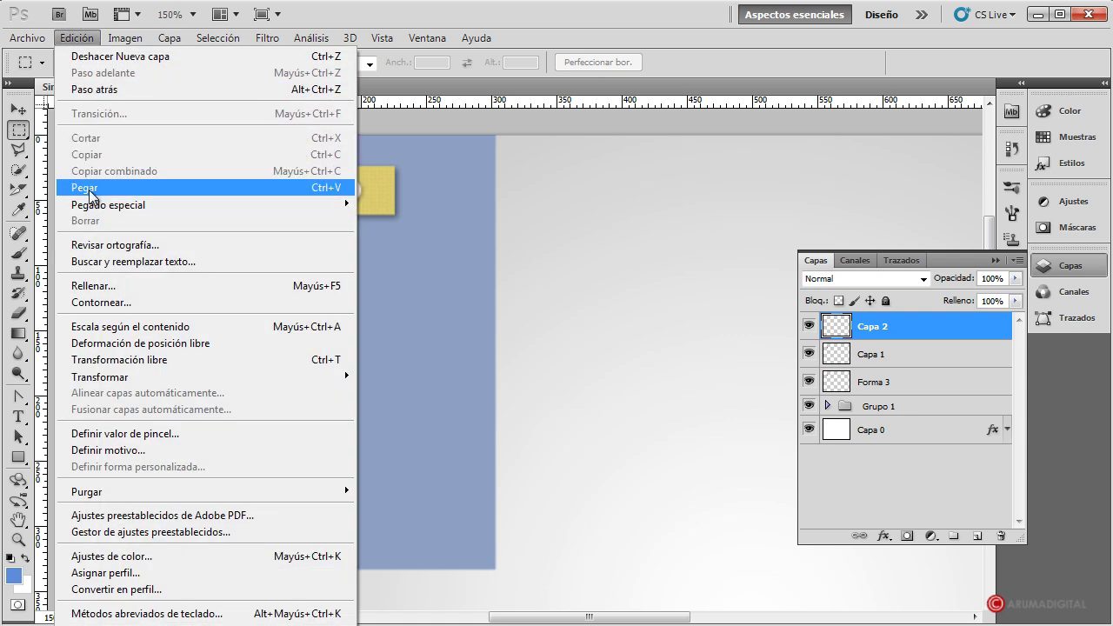
click(90, 195)
click(14, 110)
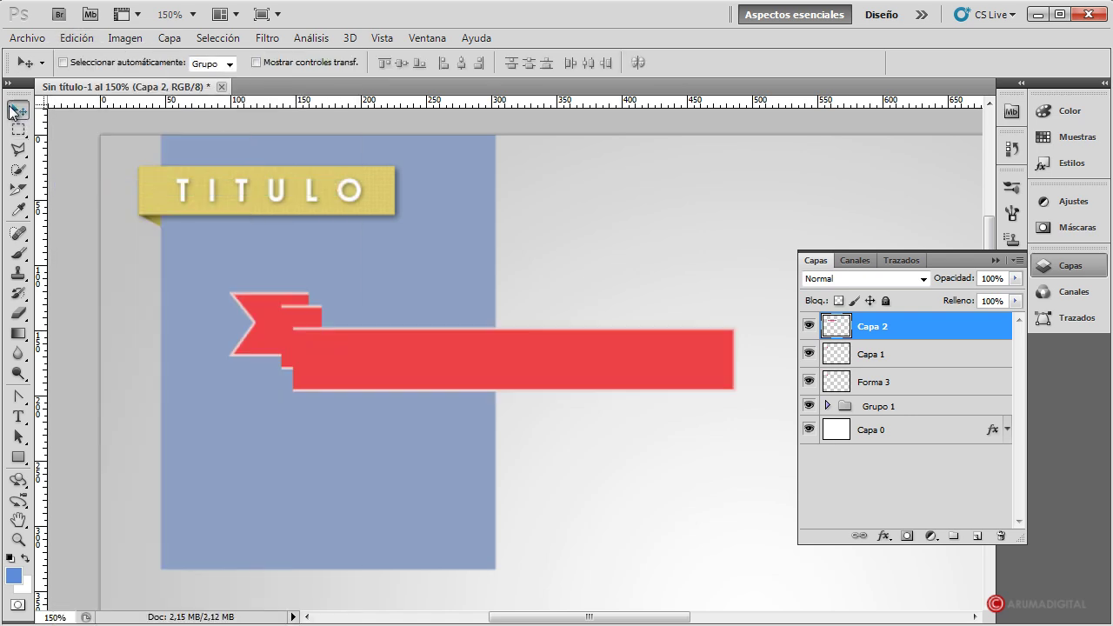
drag(334, 352, 338, 346)
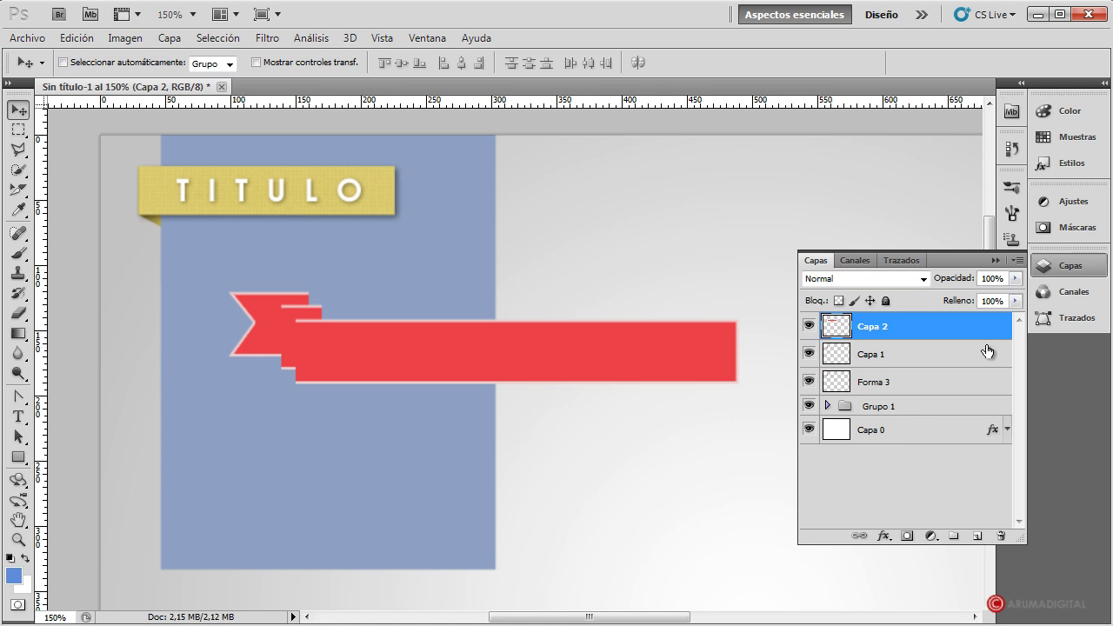
click(918, 388)
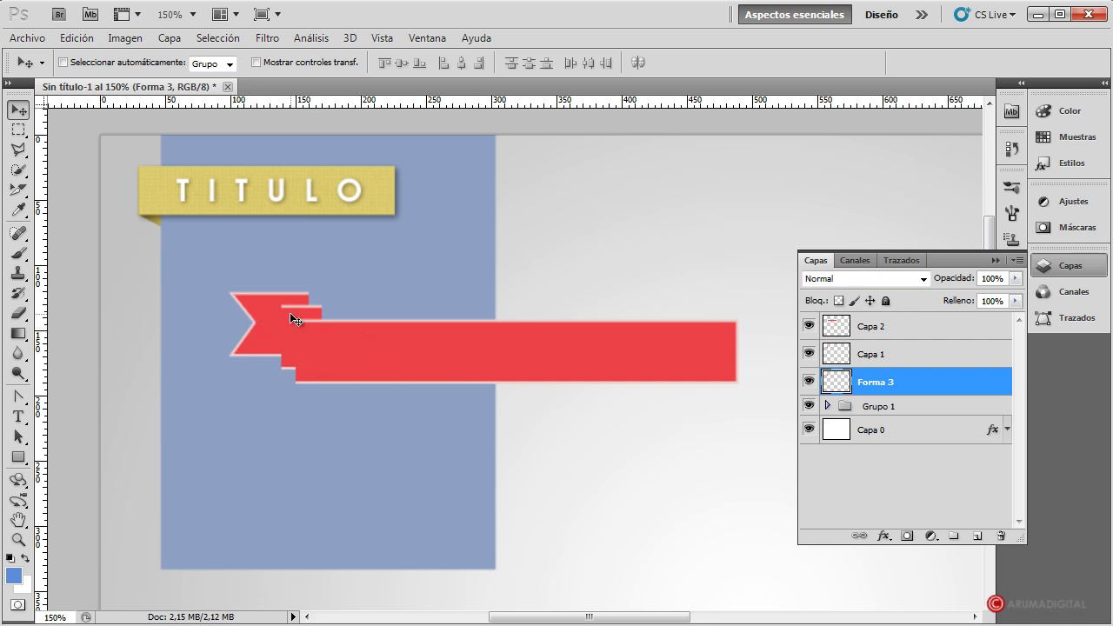
Skew Capa 1's short red piece about -16.76° so its right edge slants upward
click(924, 358)
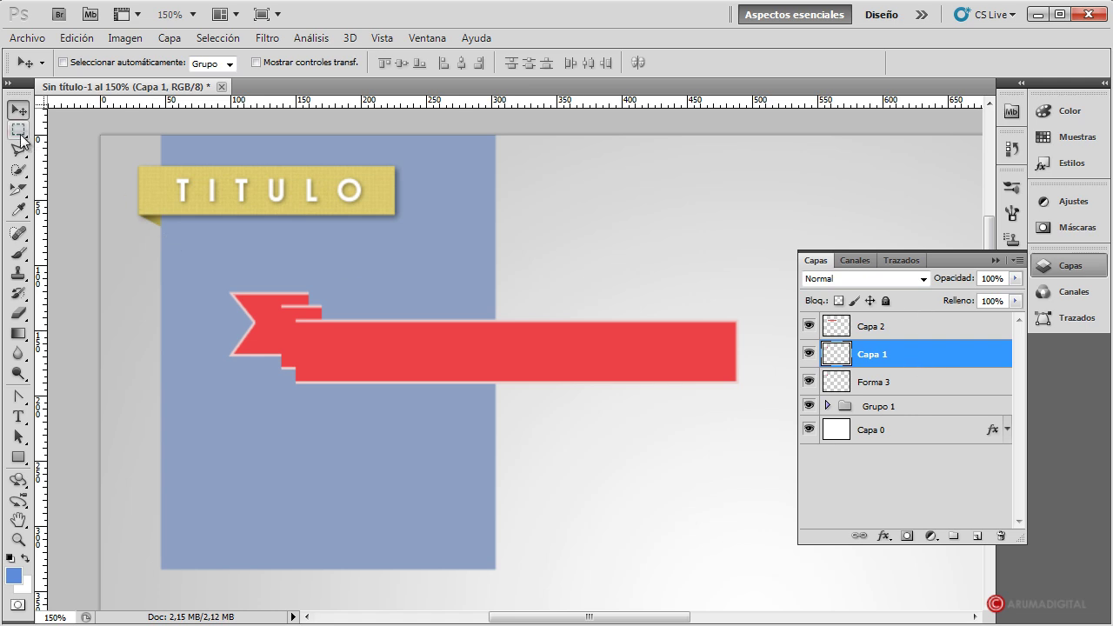
click(19, 132)
right_click(290, 312)
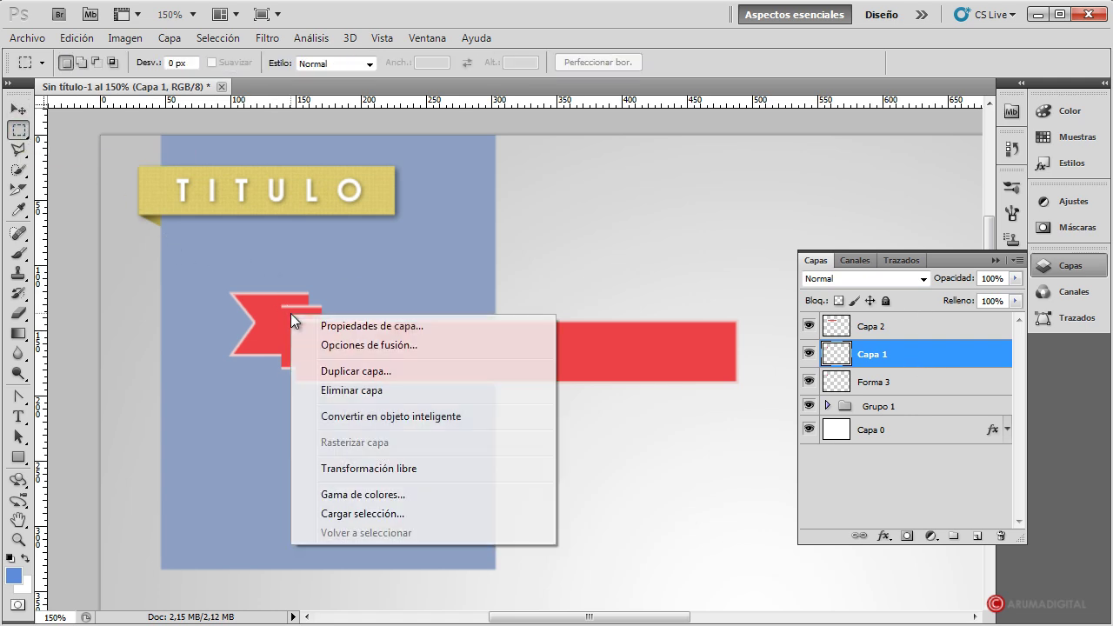
click(352, 467)
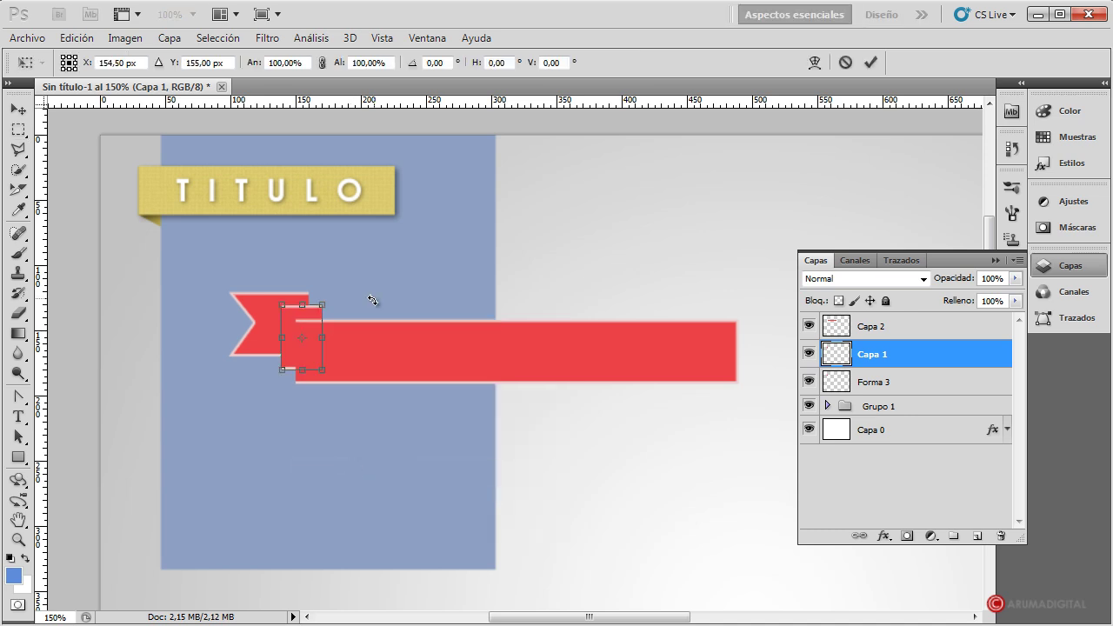
right_click(318, 330)
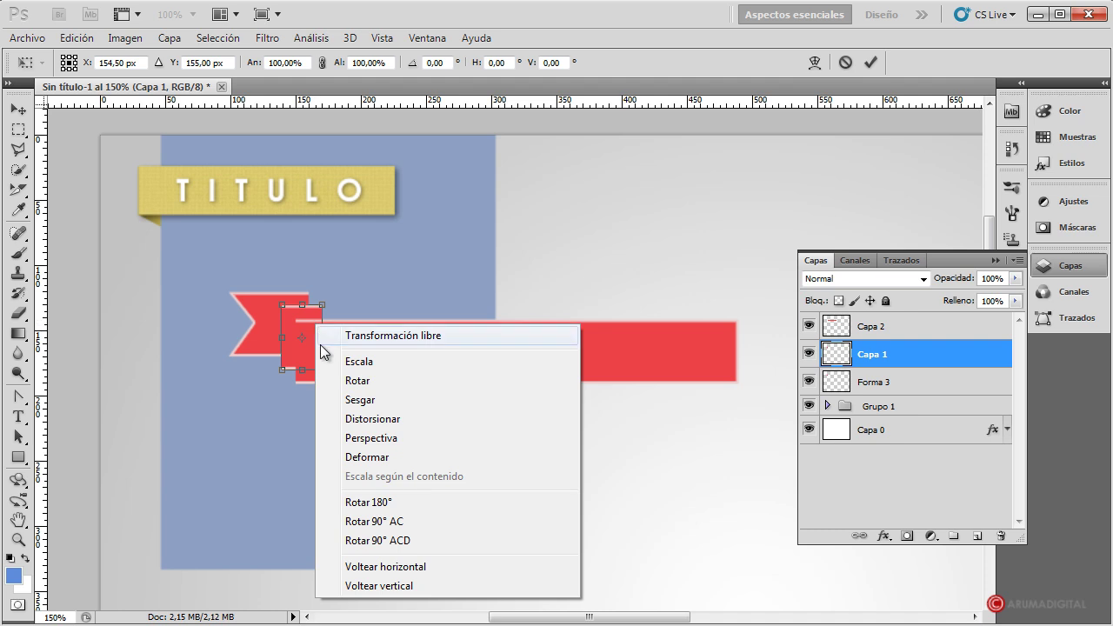
click(360, 399)
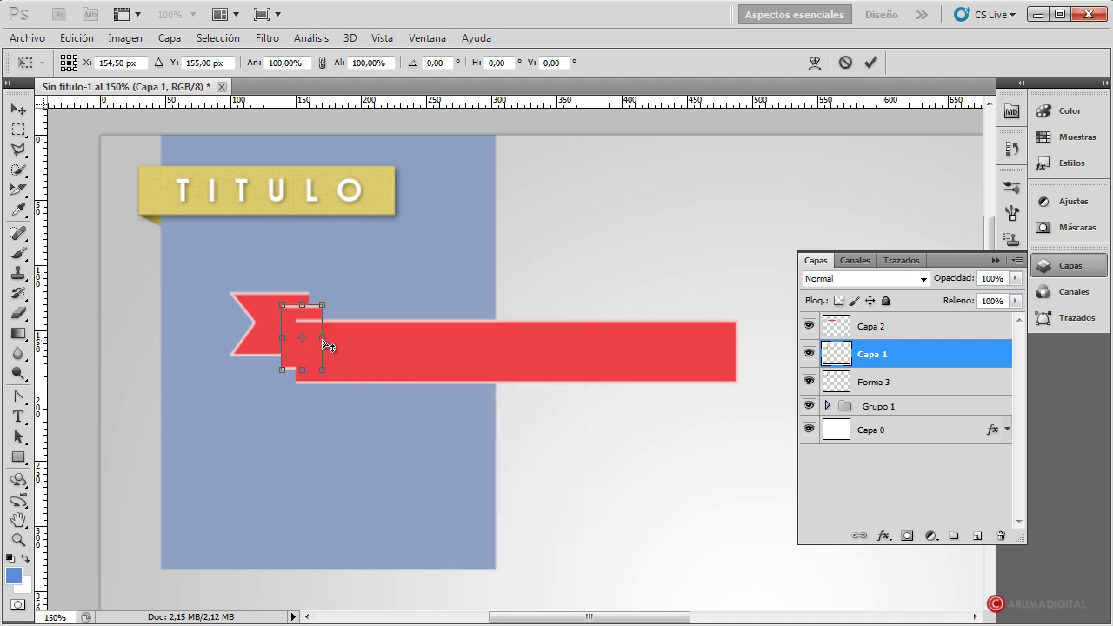
drag(323, 345, 325, 333)
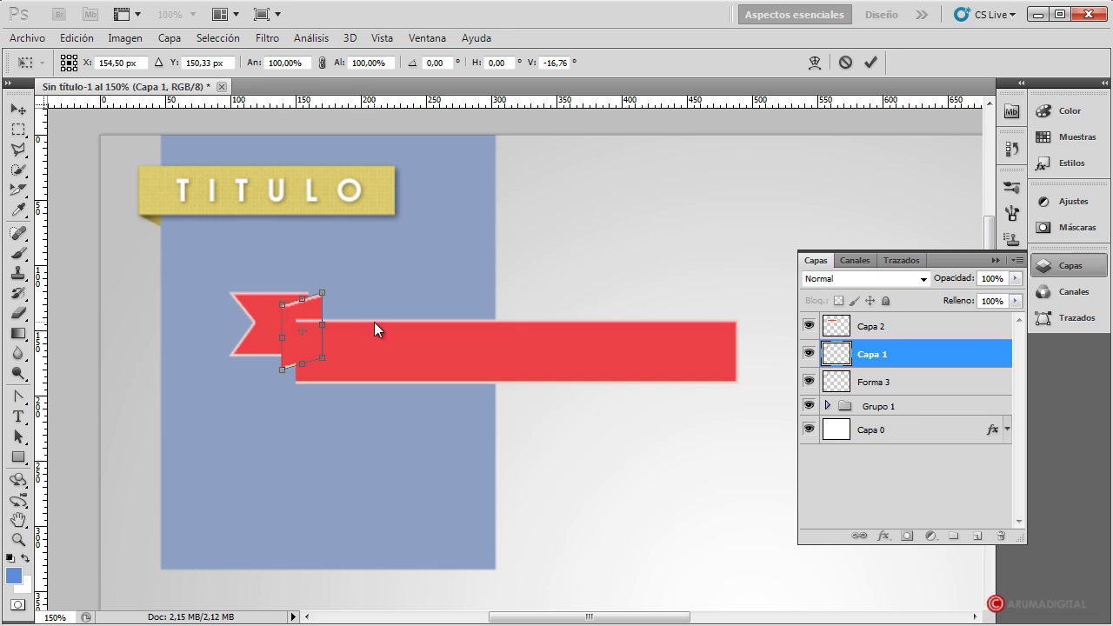
key(Return)
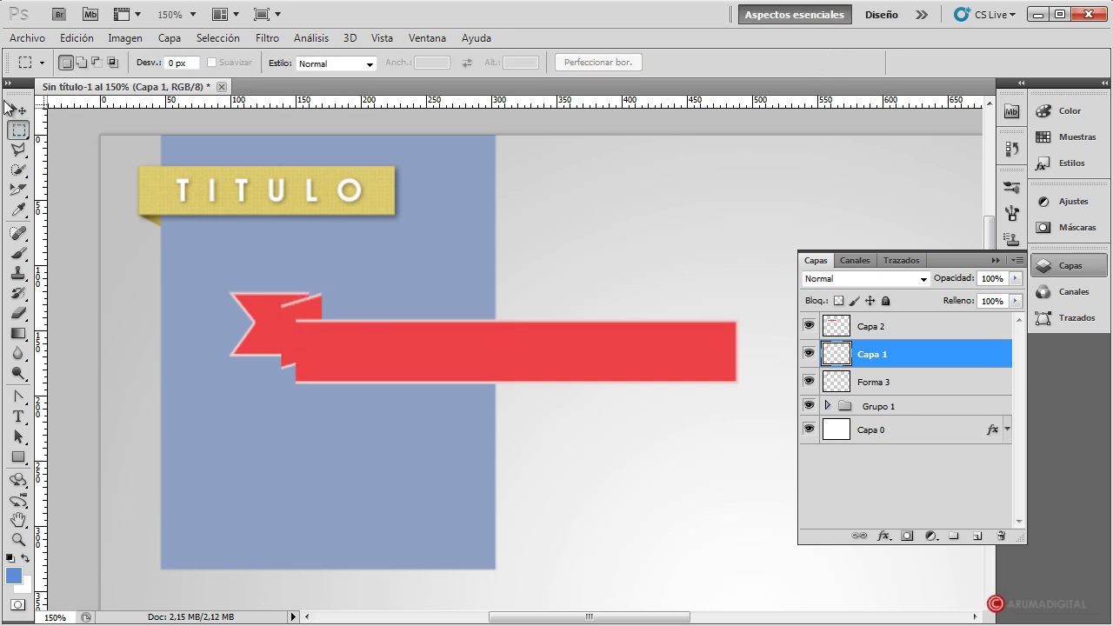
Shift the Capa 1 fold piece about 15 px left and move the Capa 2 bar up-left over it
click(19, 110)
drag(298, 312, 286, 311)
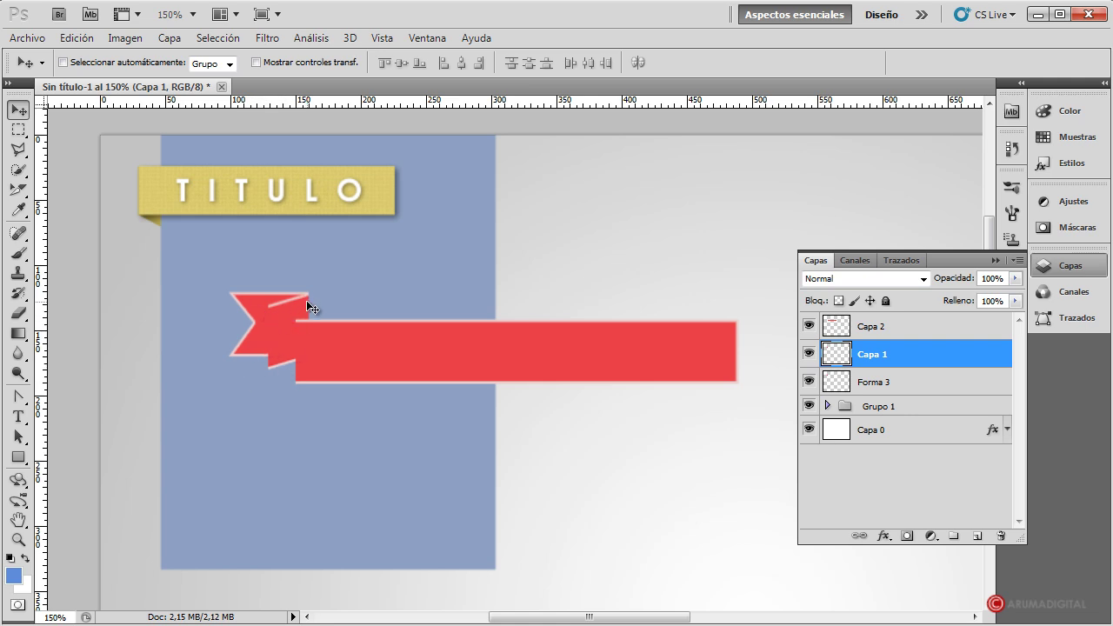
click(897, 336)
drag(438, 367, 410, 351)
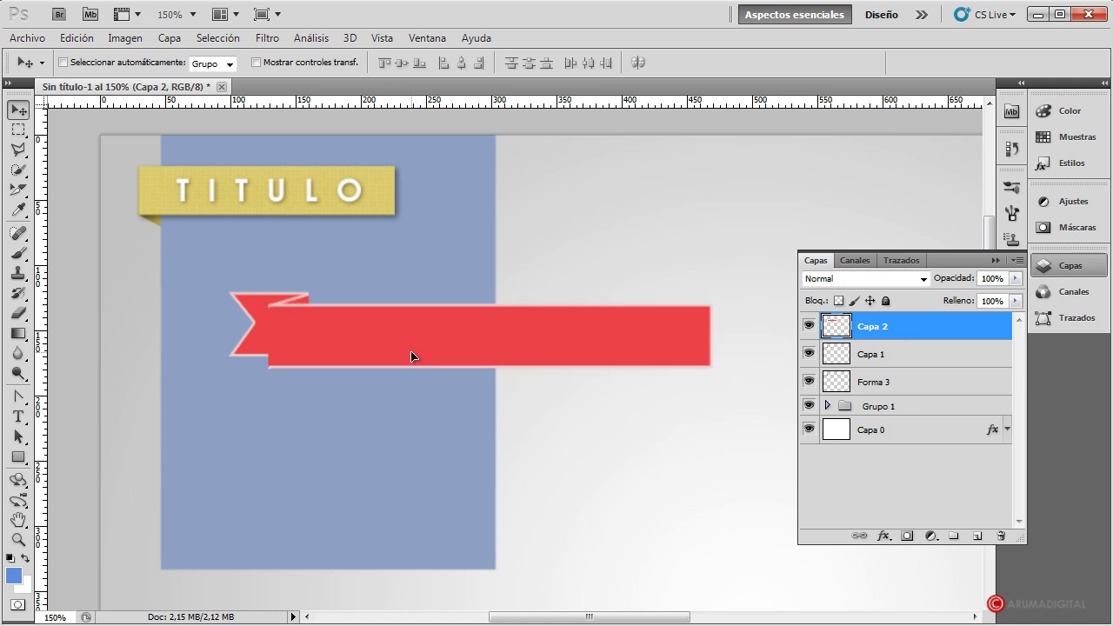
drag(601, 325, 602, 327)
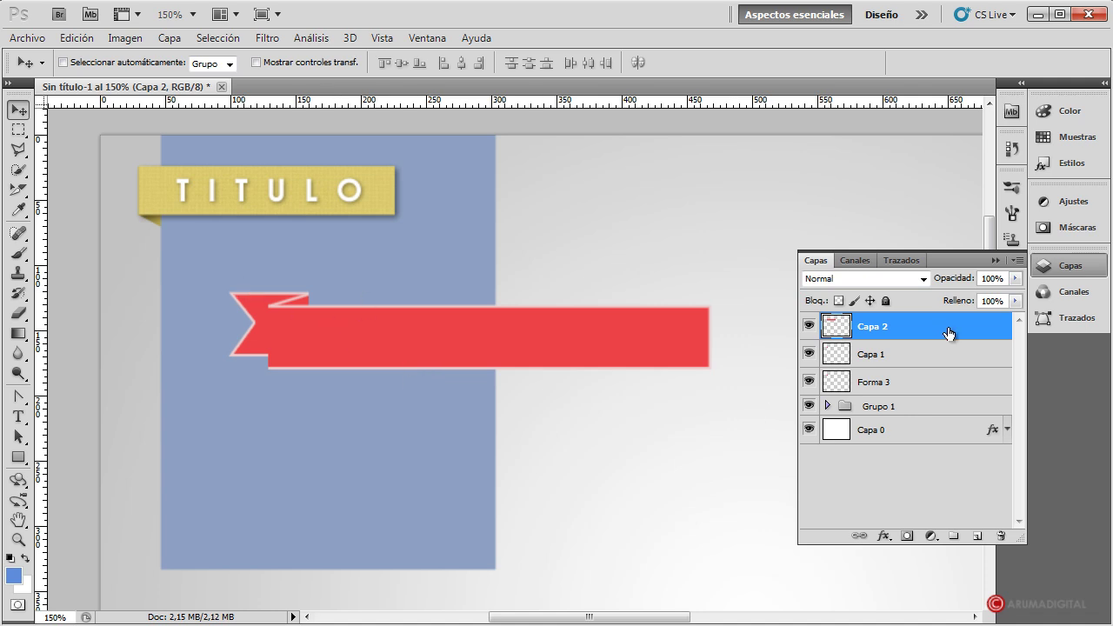
drag(952, 327, 769, 328)
click(911, 384)
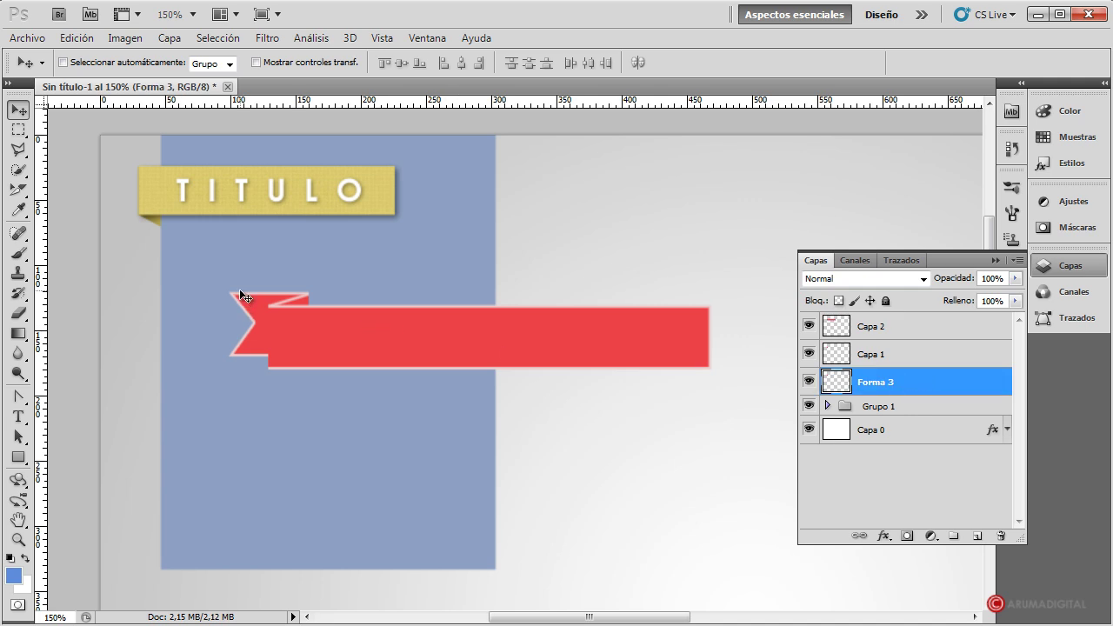
Add a Multiply gradient overlay at 180° to Forma 3, lowering opacity and scale
double_click(914, 388)
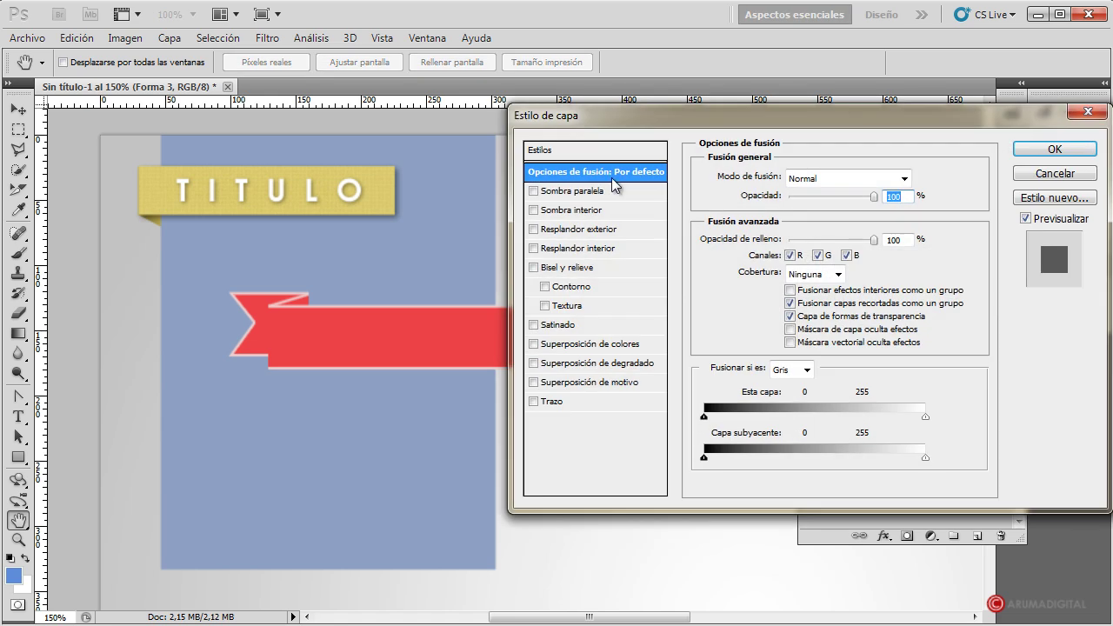
click(584, 364)
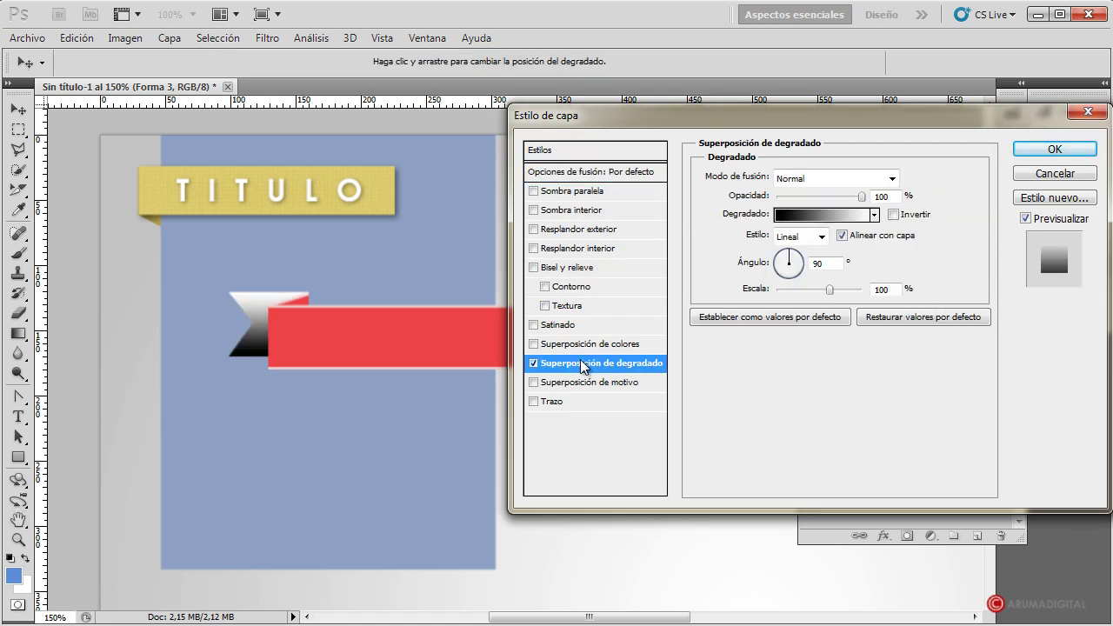
click(889, 179)
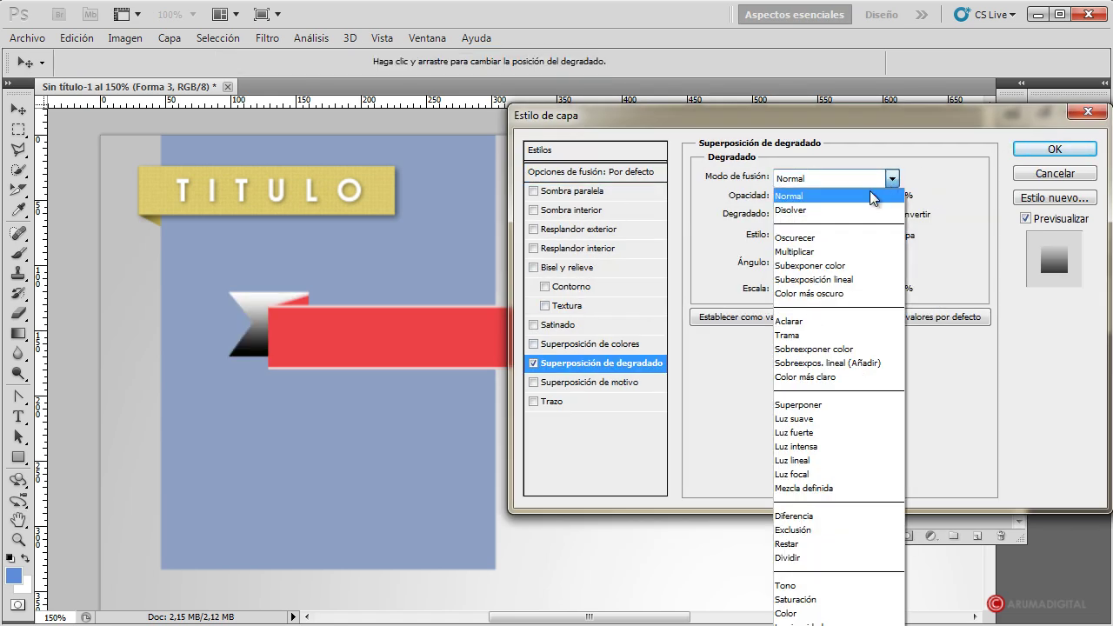
click(796, 252)
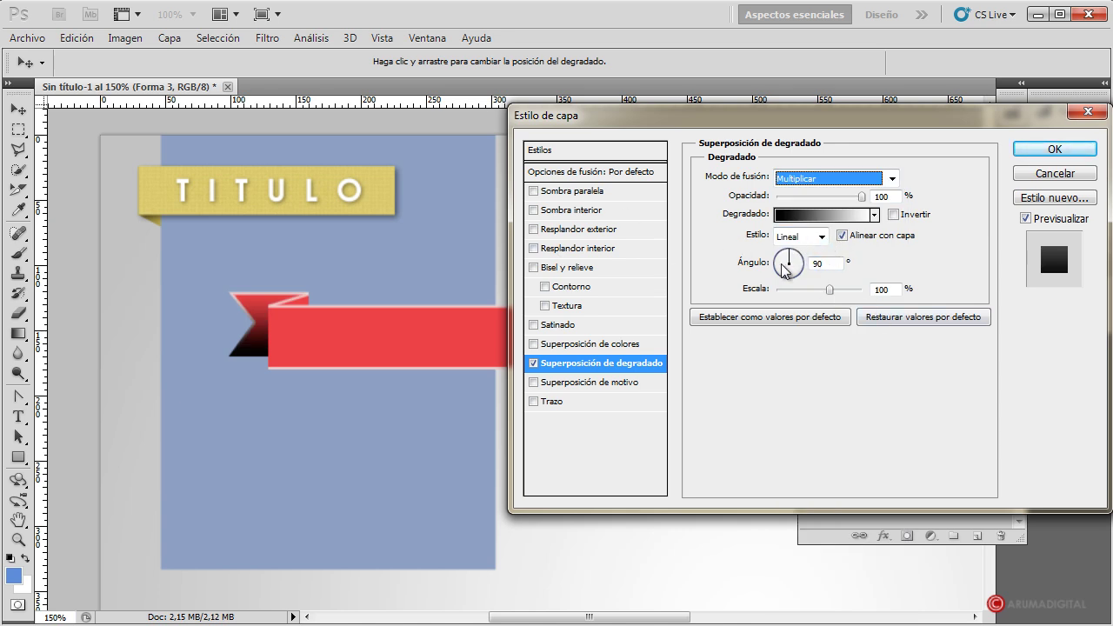
click(783, 262)
drag(784, 266, 782, 266)
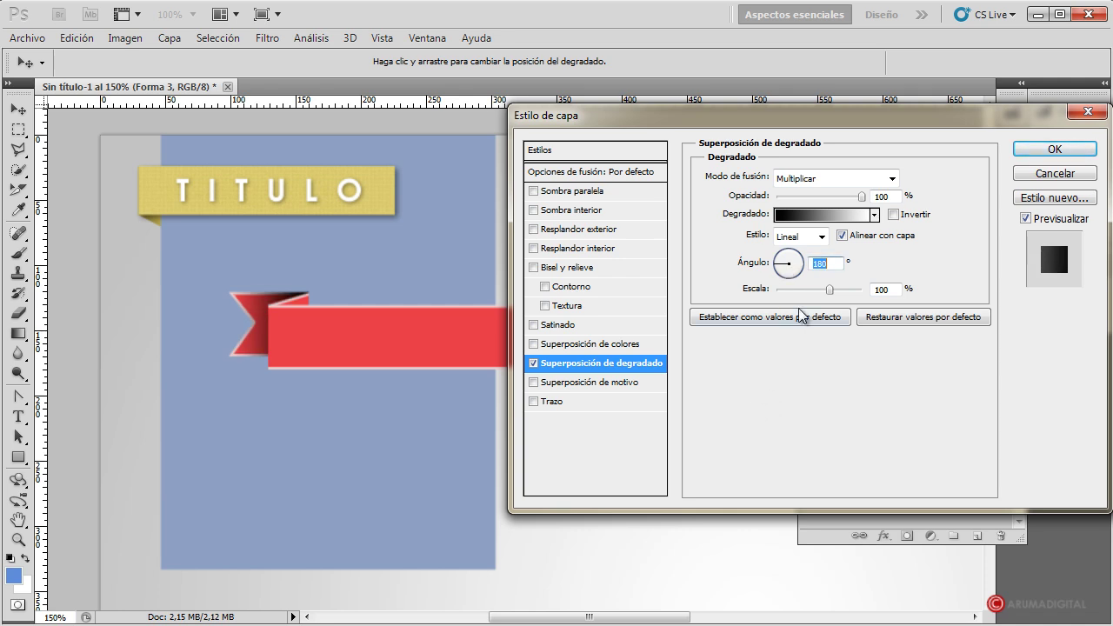
drag(861, 197, 827, 196)
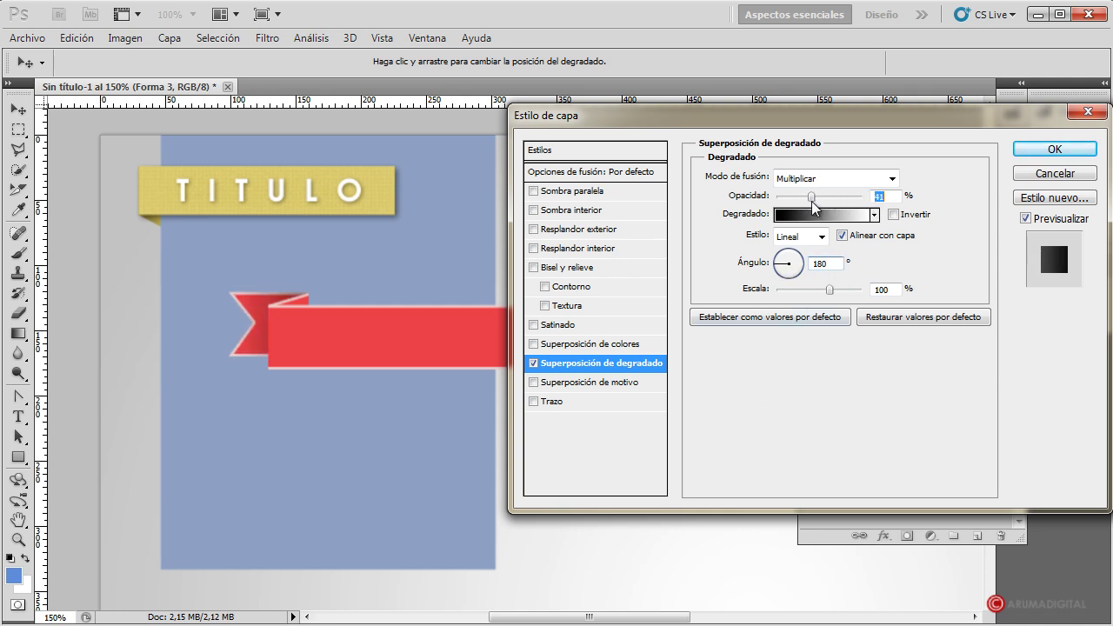
mouse_move(831, 294)
mouse_down()
mouse_move(781, 292)
mouse_move(808, 292)
mouse_up()
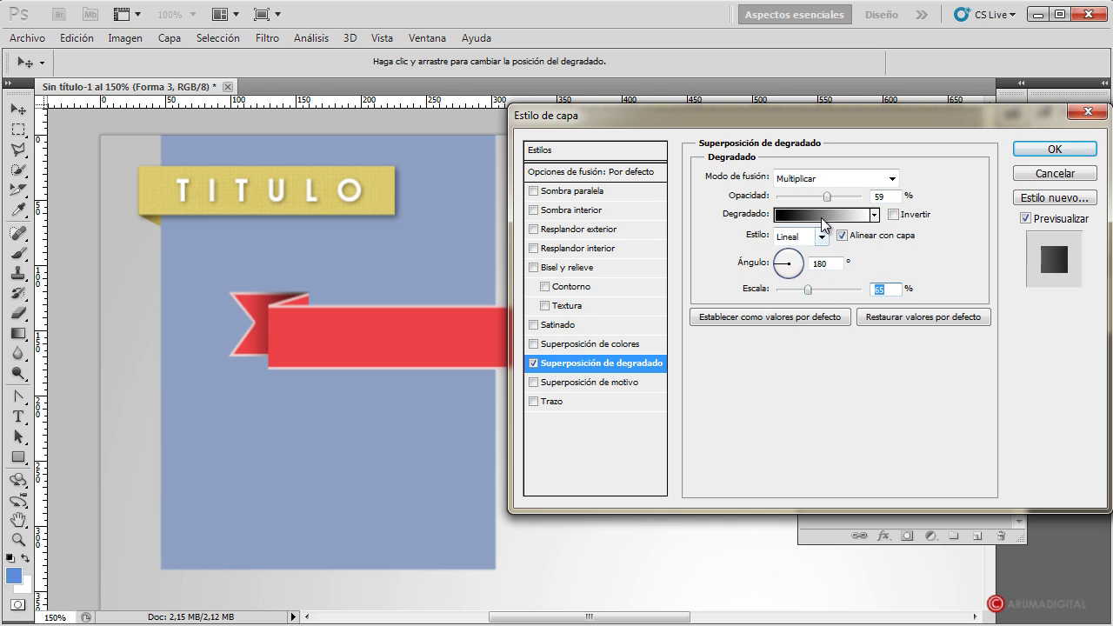
Add a white stop to the gradient and set opacity 41% and scale 101%
click(824, 215)
click(873, 435)
mouse_move(873, 435)
mouse_down()
mouse_move(863, 435)
mouse_move(891, 435)
mouse_up()
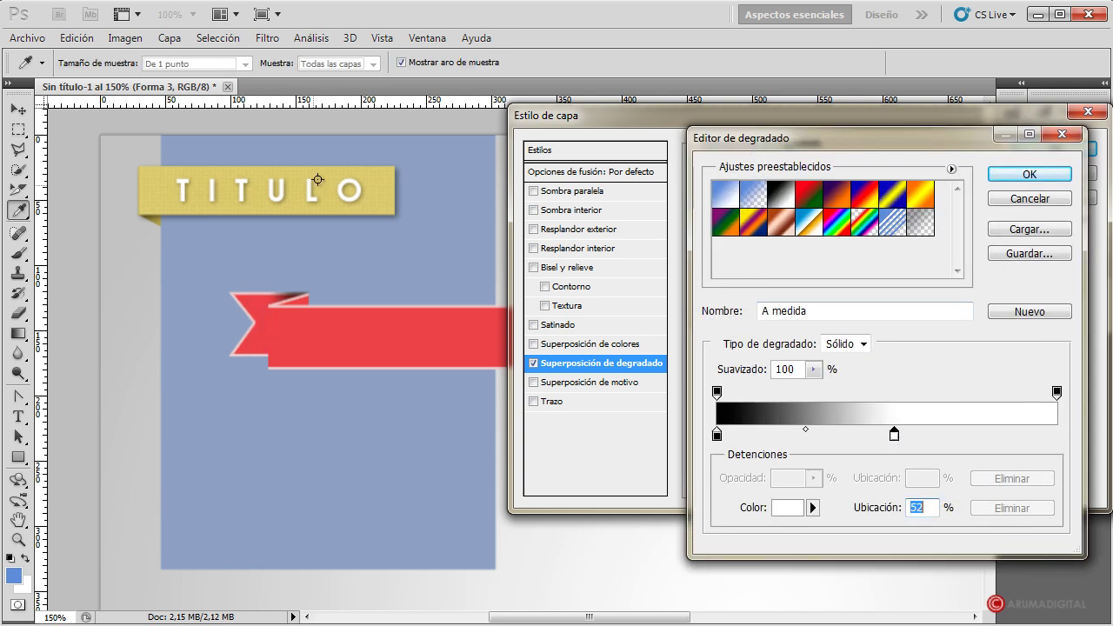
click(1034, 174)
drag(824, 196, 810, 196)
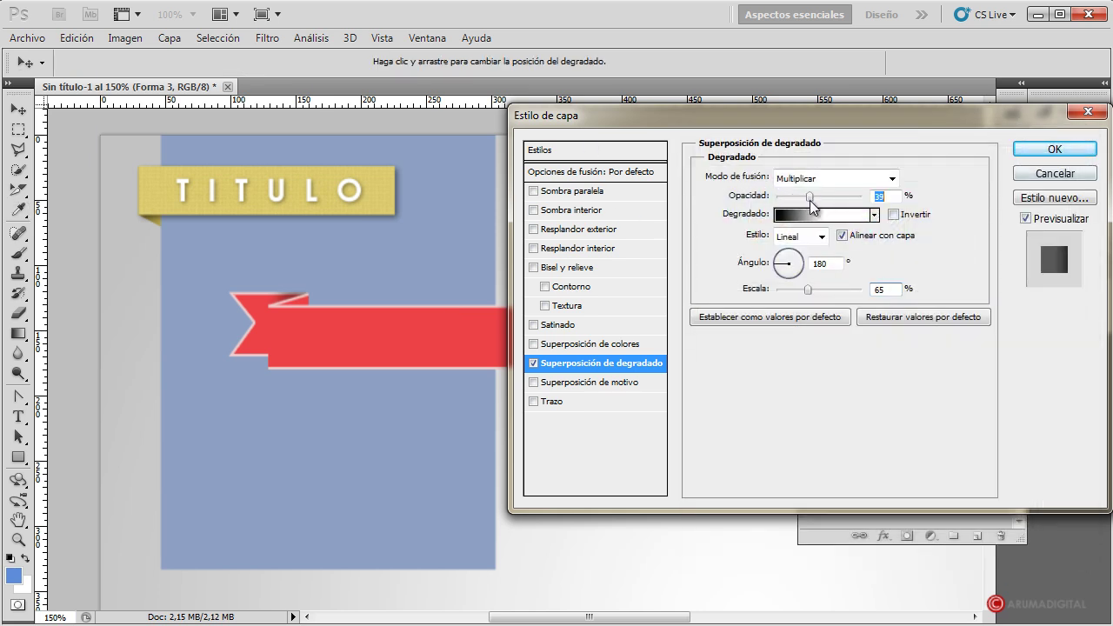
drag(810, 198, 812, 198)
drag(810, 291, 832, 290)
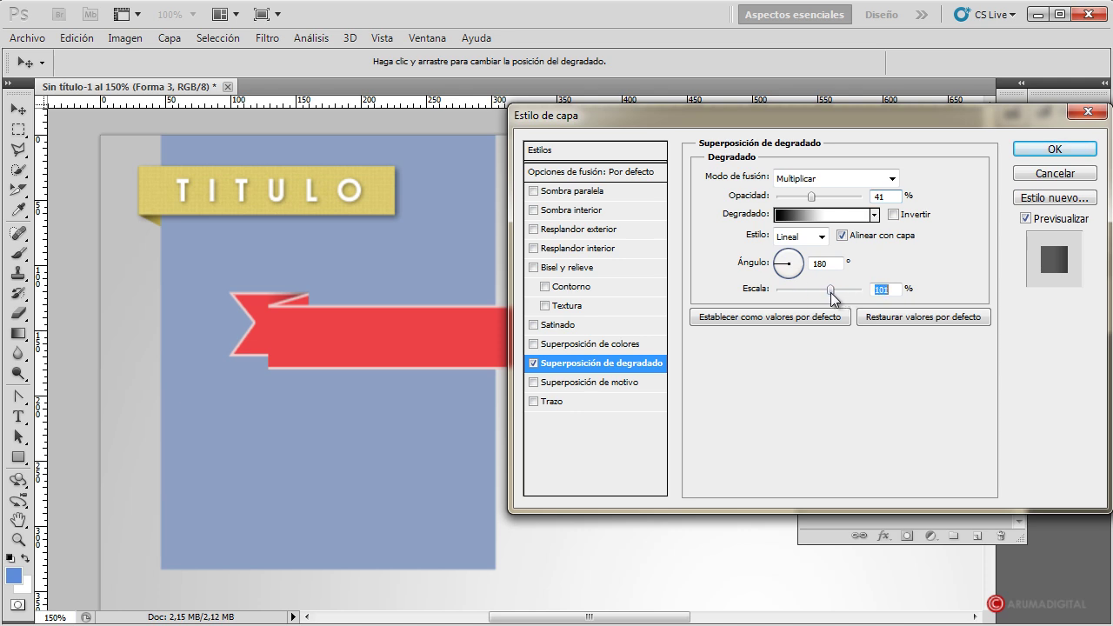
click(1061, 148)
Check Capa 1's layer styles, then bring up Forma 3's layer style settings
click(924, 358)
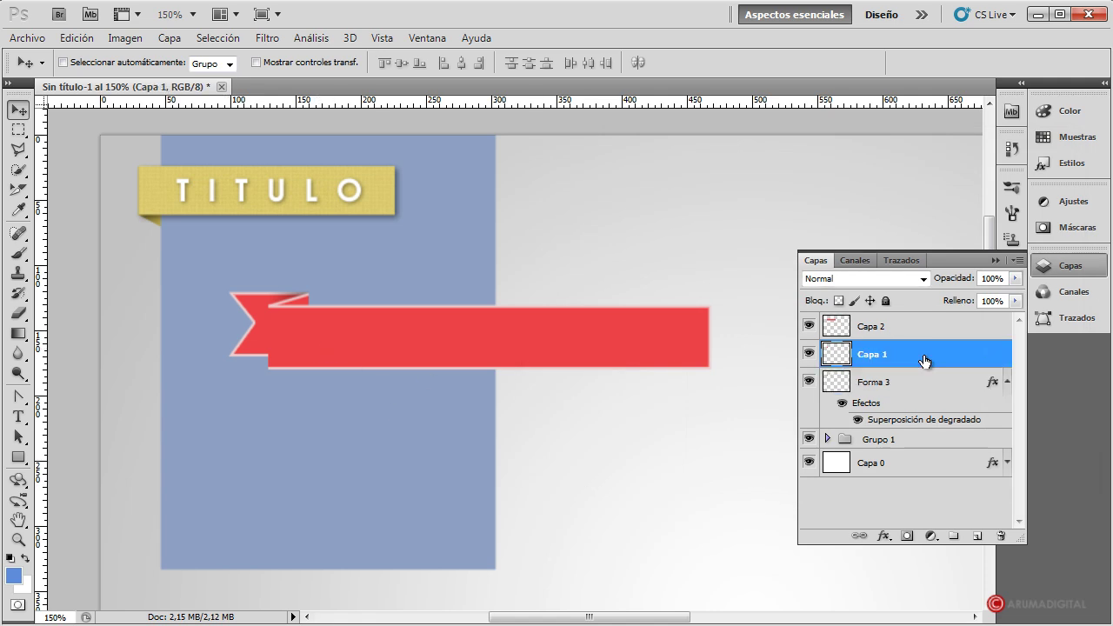
double_click(924, 360)
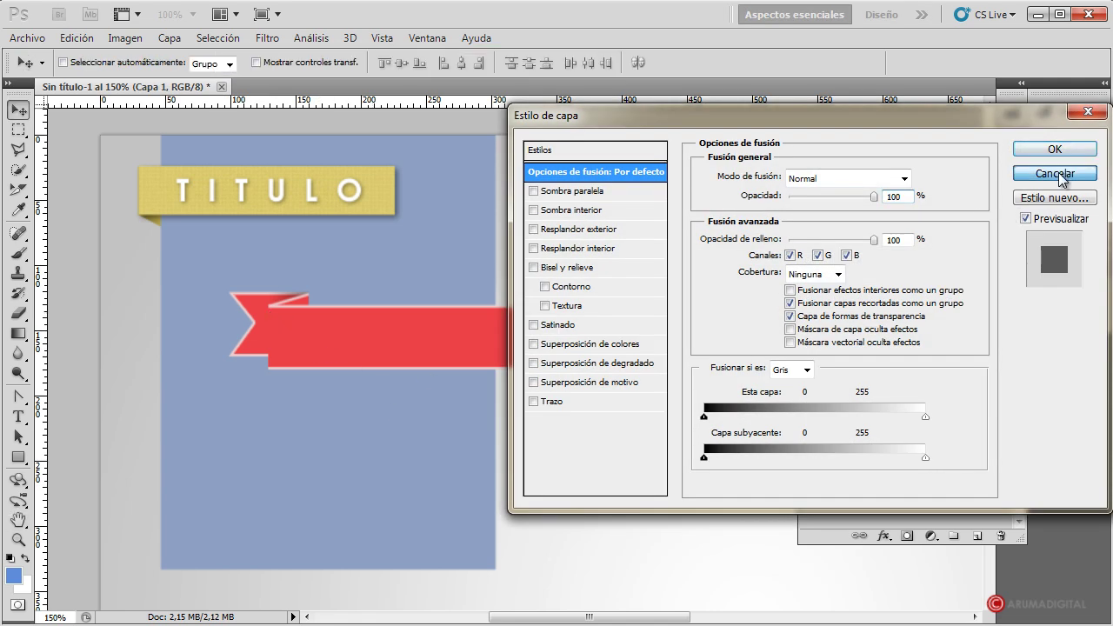
click(1059, 174)
click(933, 388)
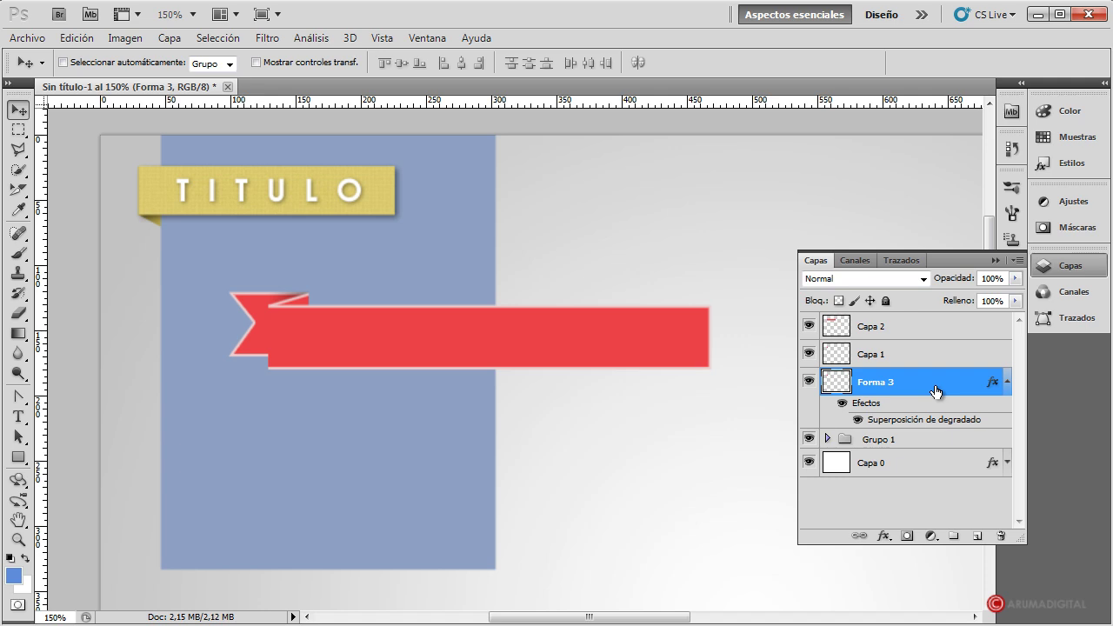
double_click(935, 392)
drag(742, 121, 761, 115)
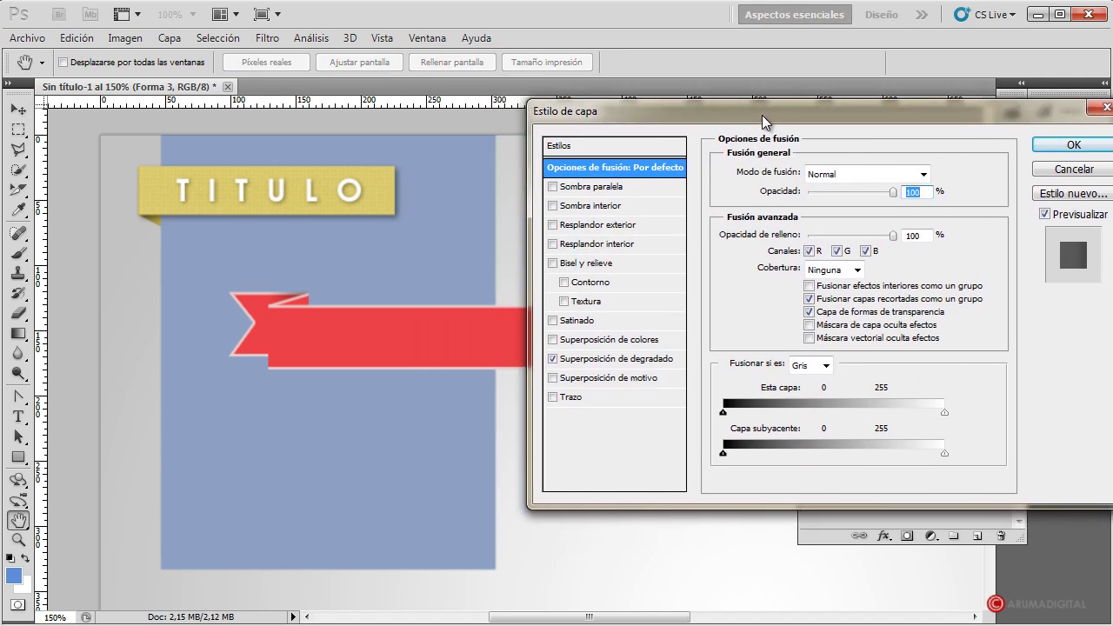
Add a black Multiply colour overlay at 10% opacity to Forma 3
click(612, 341)
click(912, 175)
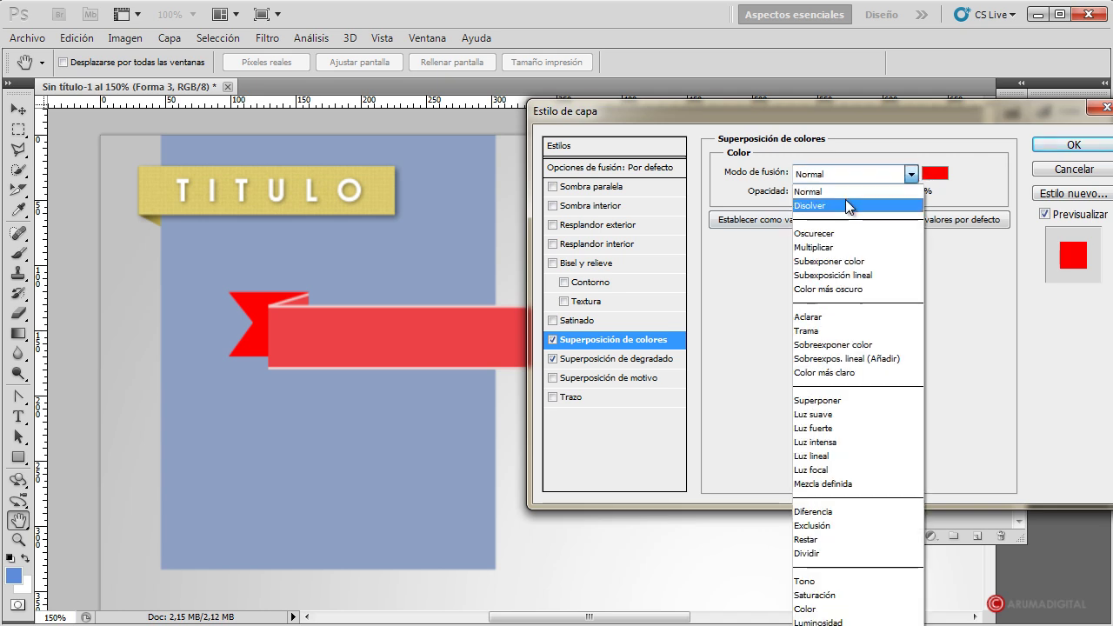
click(818, 247)
click(946, 173)
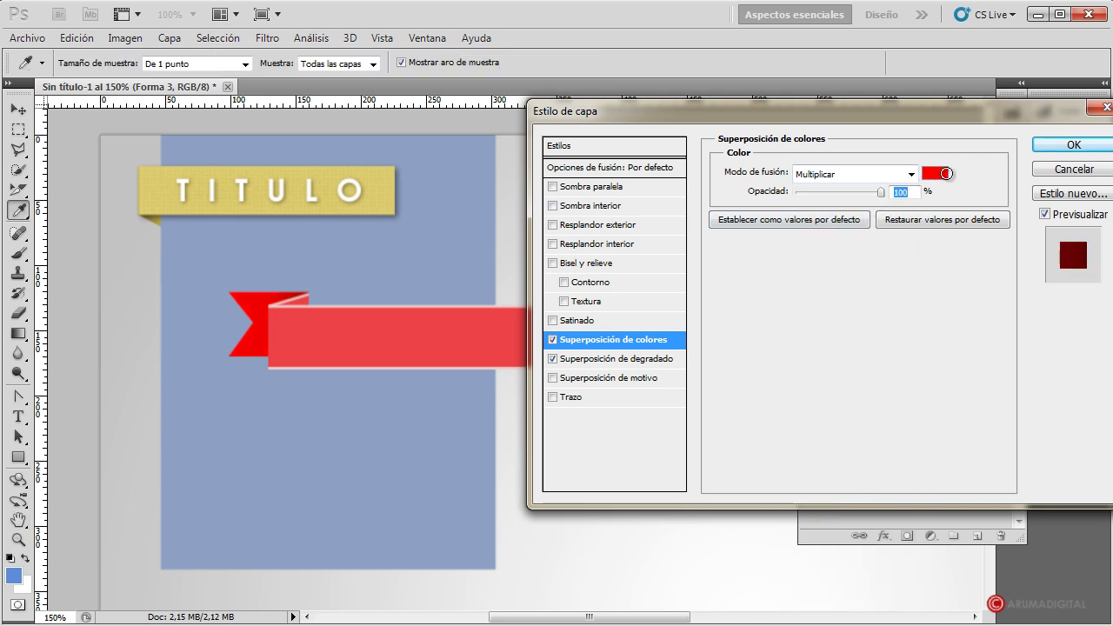
drag(688, 356, 598, 484)
click(1000, 230)
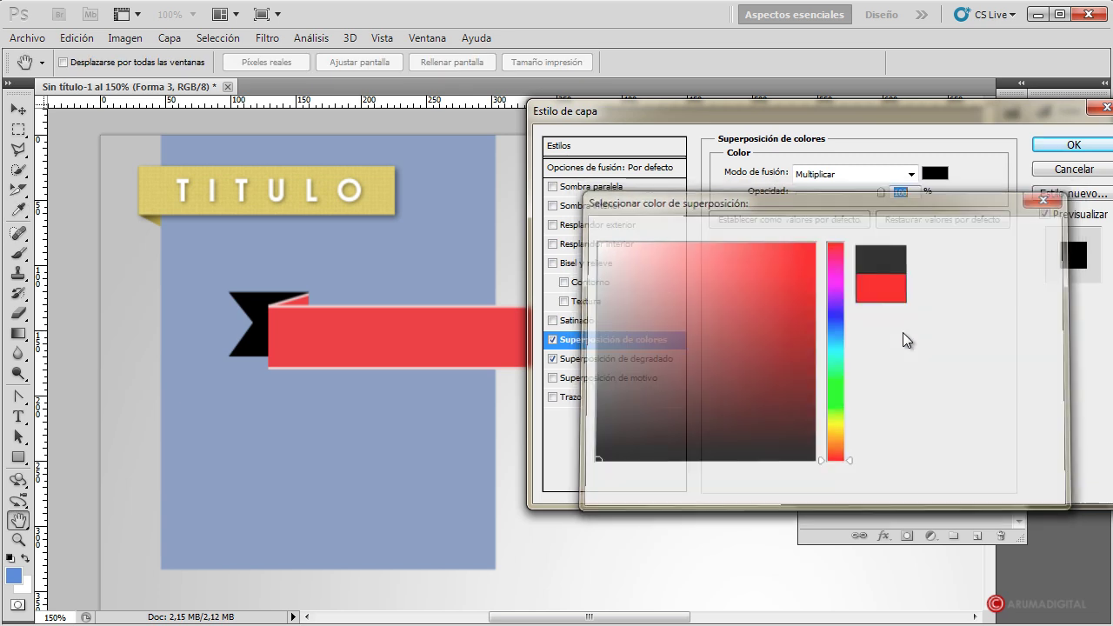
drag(880, 191, 803, 193)
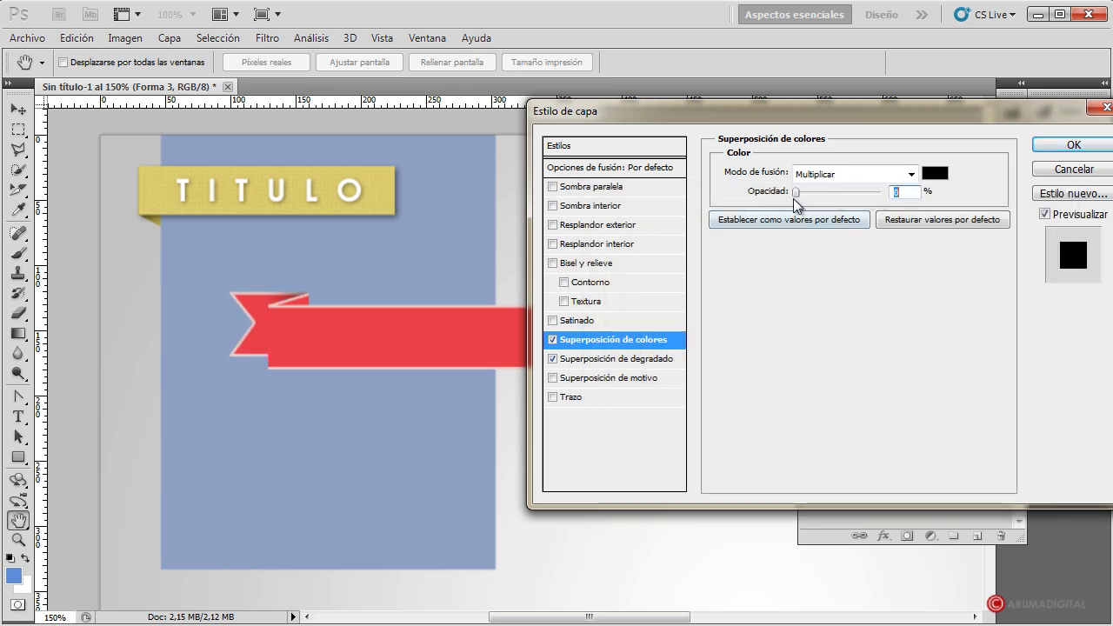
drag(802, 191, 805, 193)
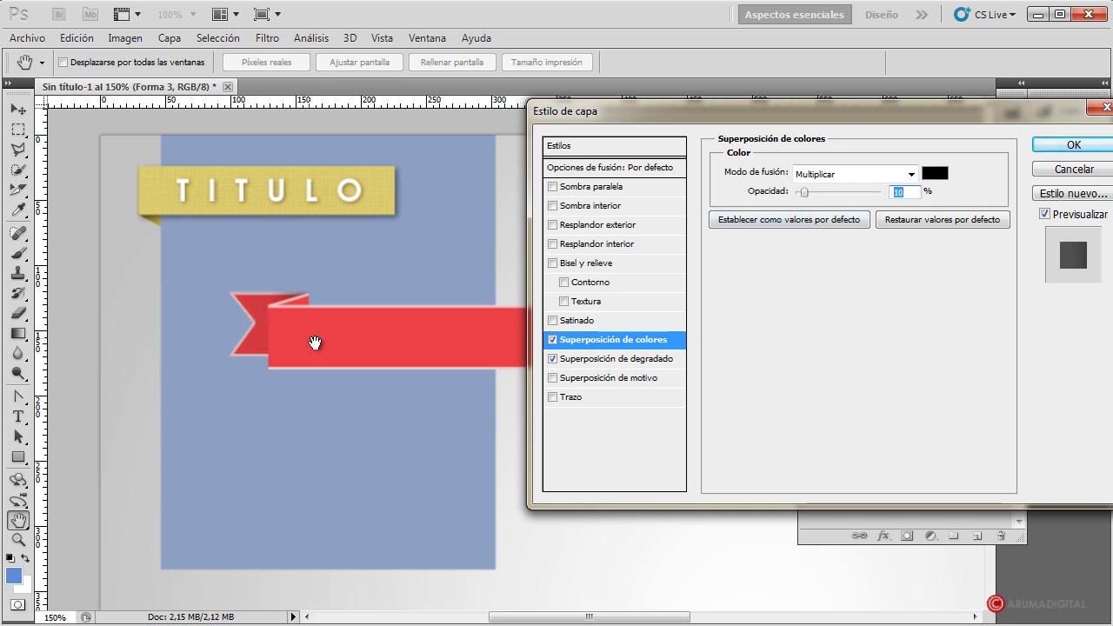
click(1056, 147)
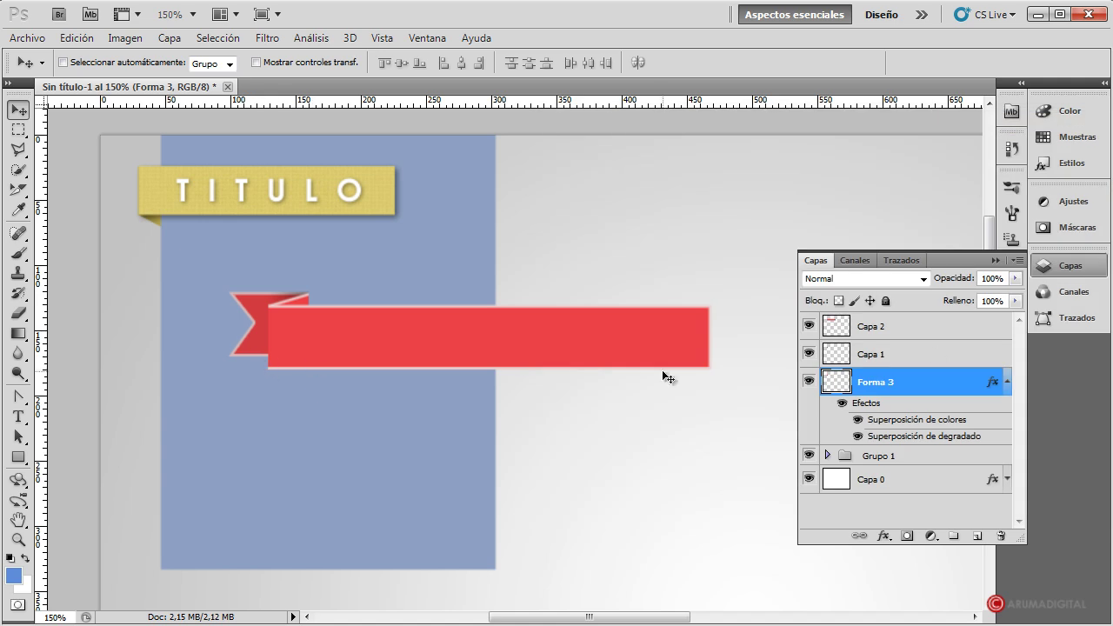
Soften Forma 3's gradient overlay opacity to 4%
double_click(911, 389)
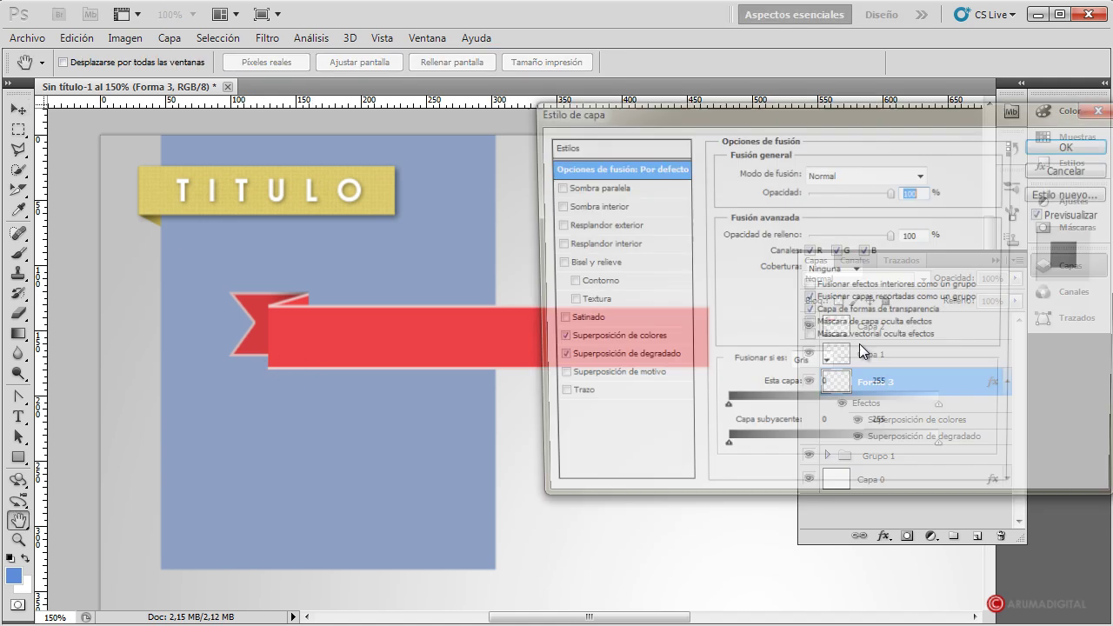
click(624, 358)
drag(879, 191, 806, 193)
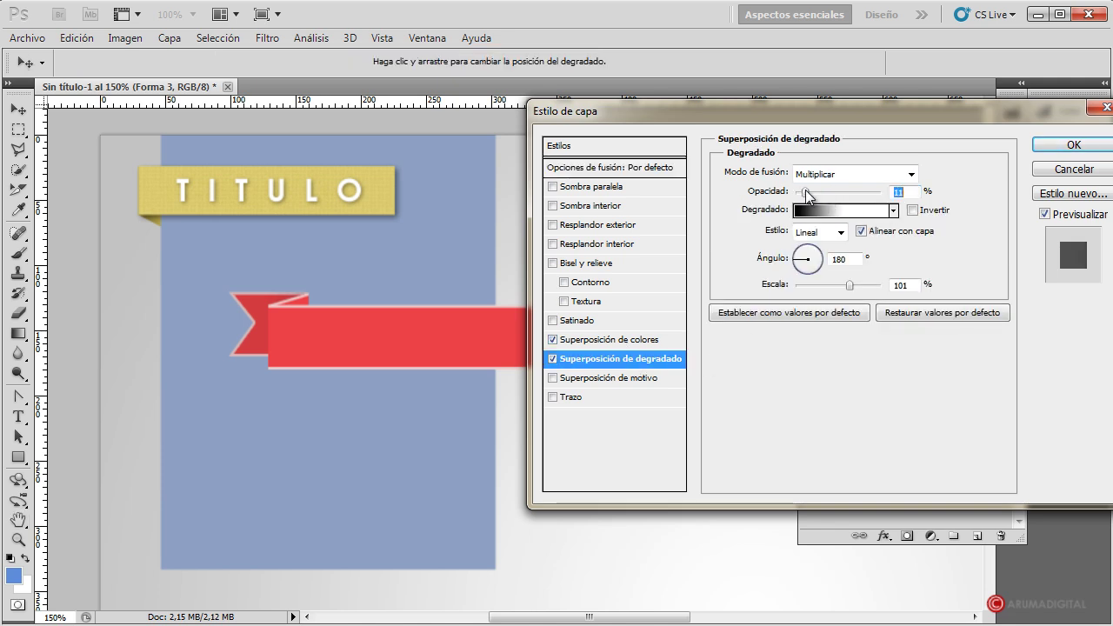
click(1074, 145)
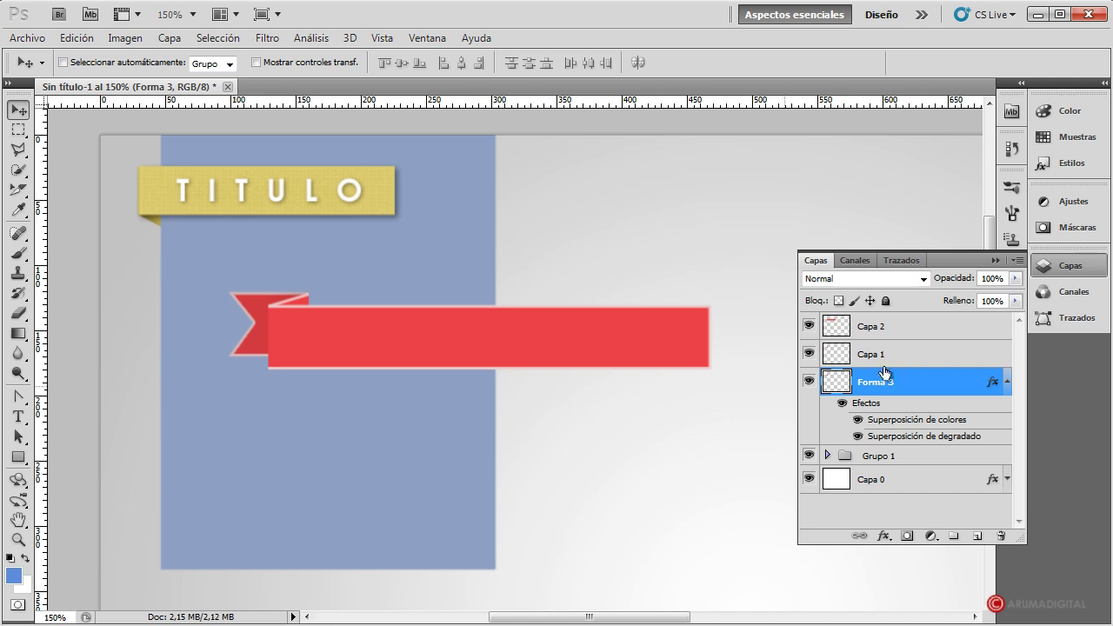
Give Capa 1's fold tab a black Multiply colour overlay at reduced opacity
click(914, 357)
double_click(913, 359)
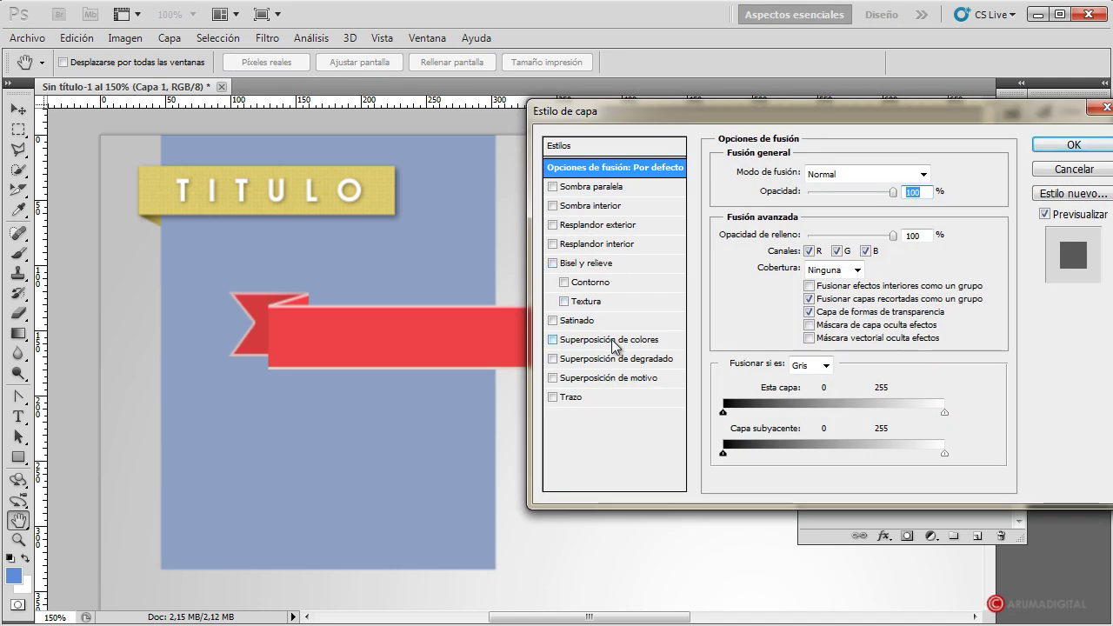
click(651, 381)
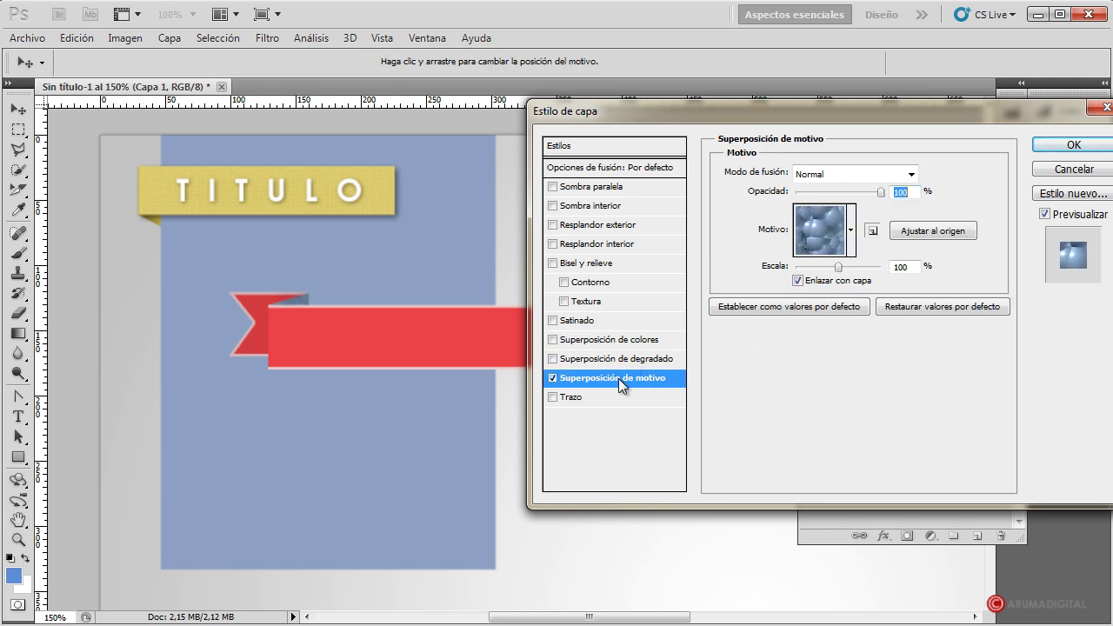
click(552, 377)
click(600, 339)
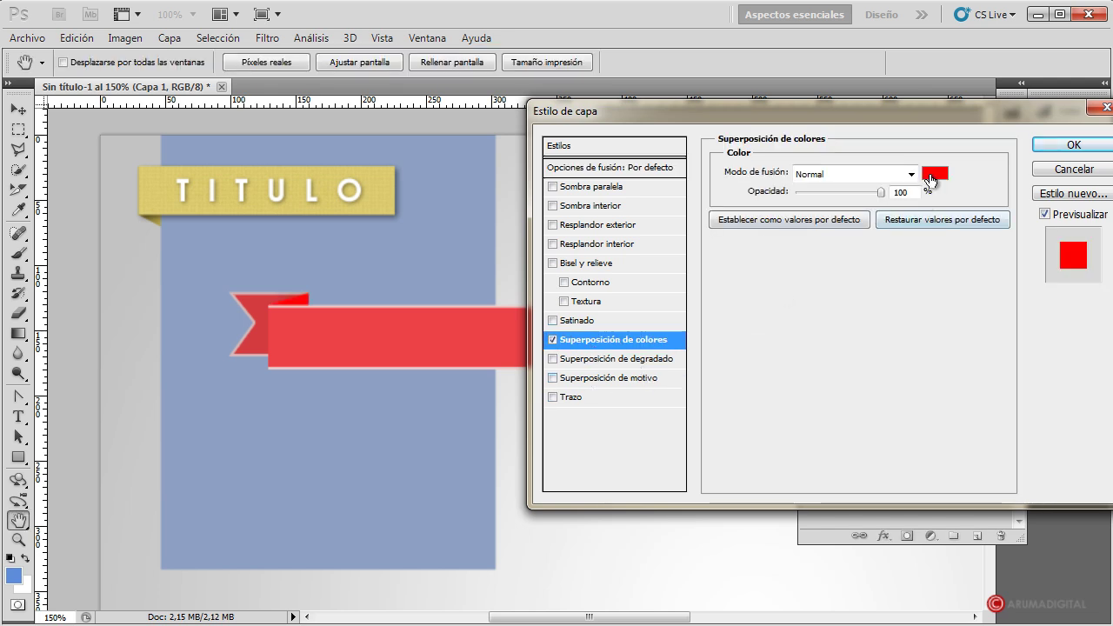
click(935, 173)
drag(713, 303, 594, 462)
click(1031, 230)
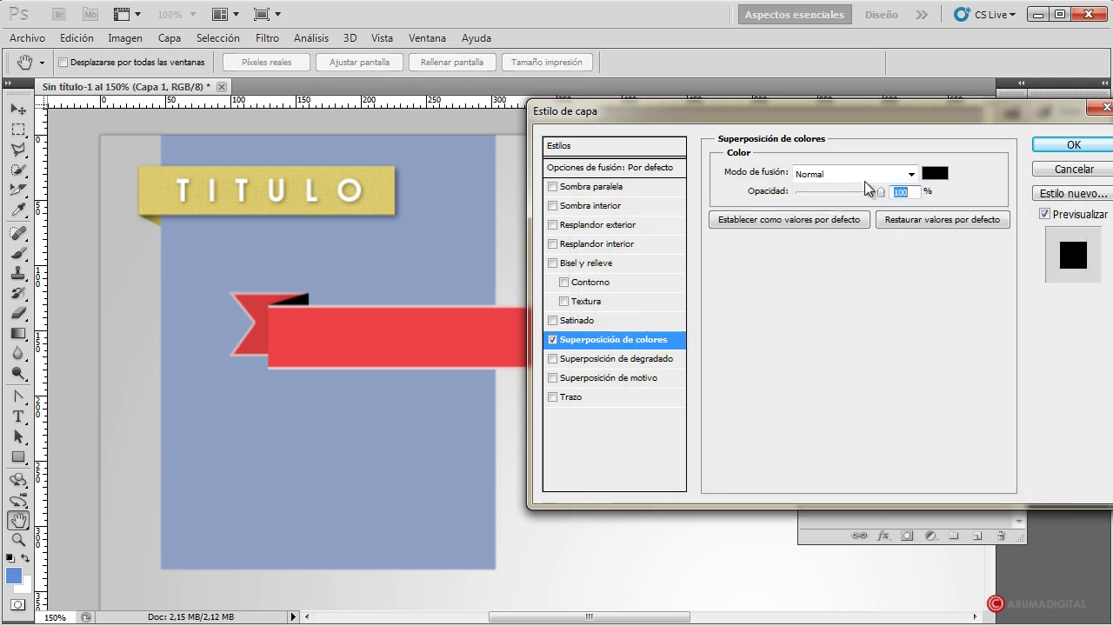
click(882, 176)
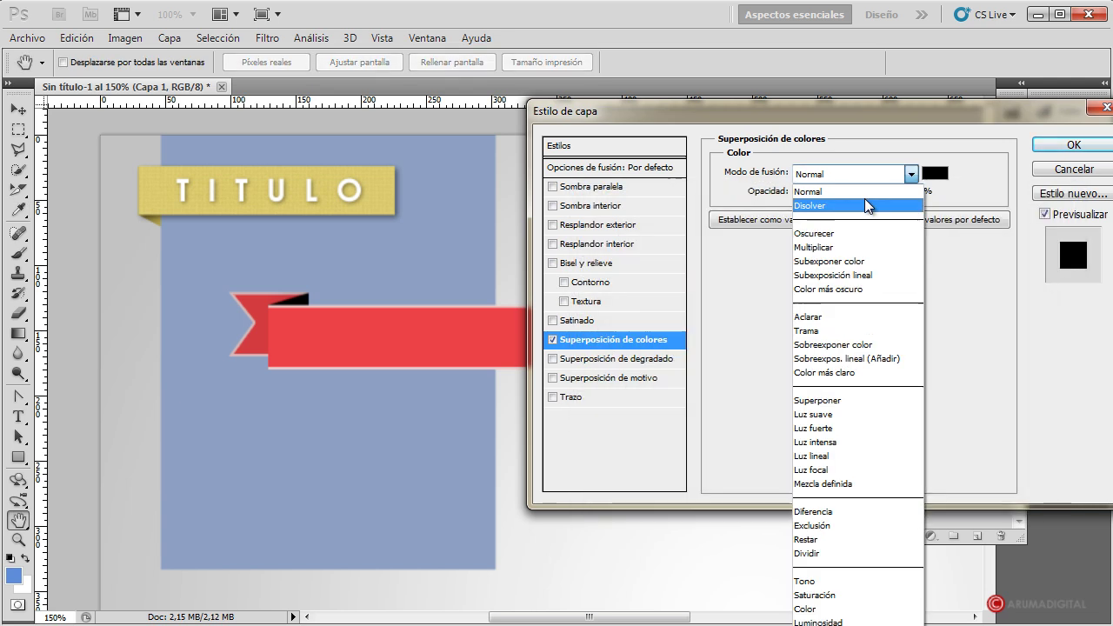
click(831, 250)
mouse_move(881, 192)
mouse_down()
mouse_move(813, 198)
mouse_move(827, 199)
mouse_up()
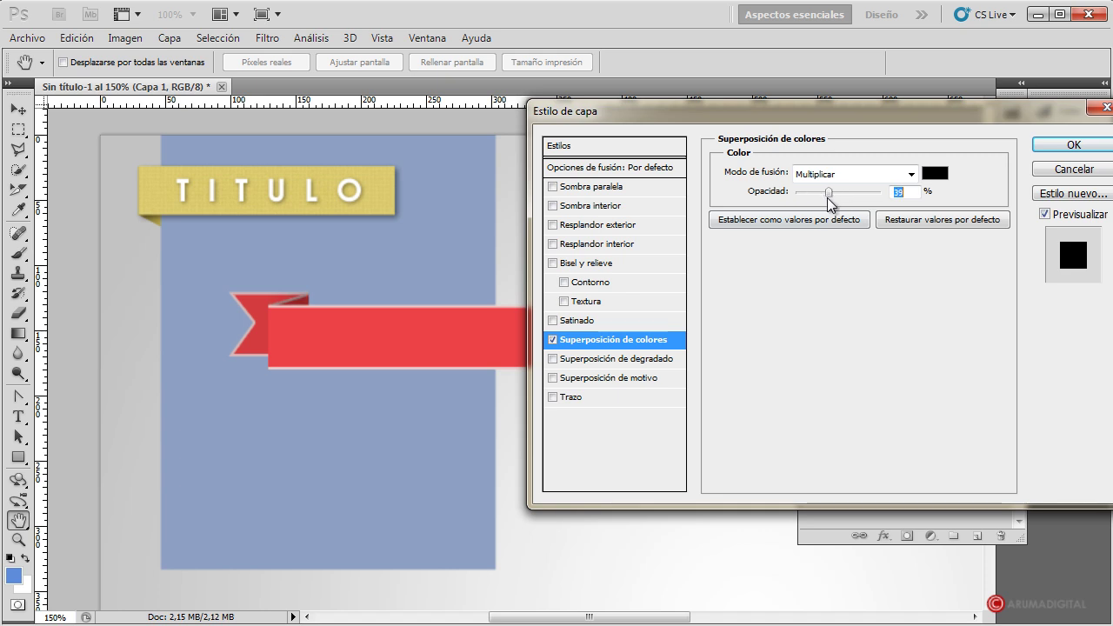
click(1074, 145)
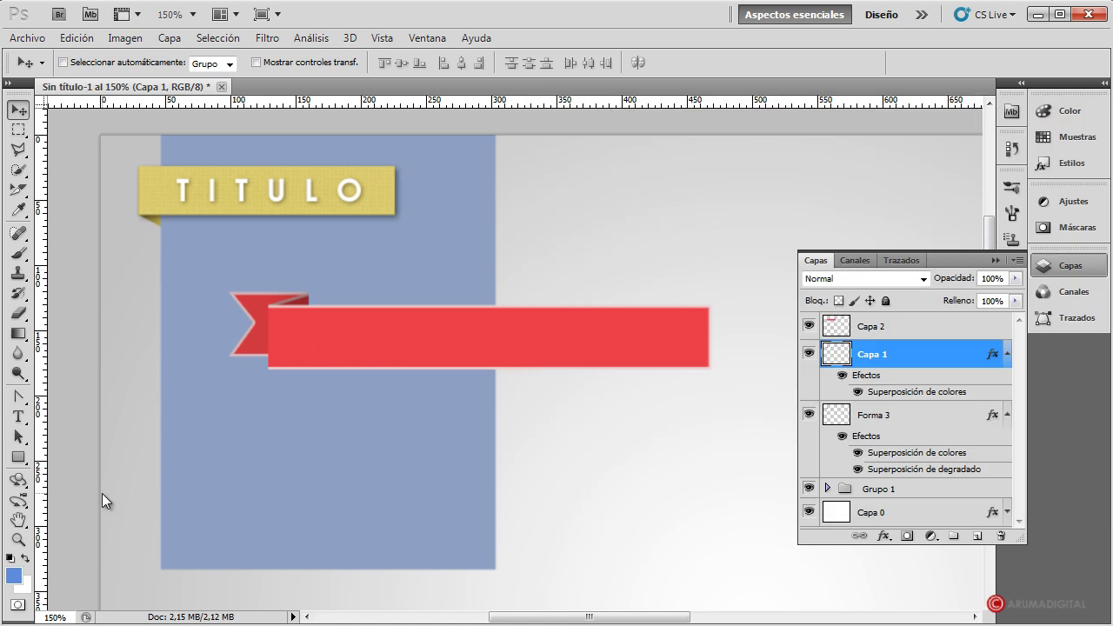
Create a 'Texto' text layer on the banner and move it above Capa 2
click(18, 417)
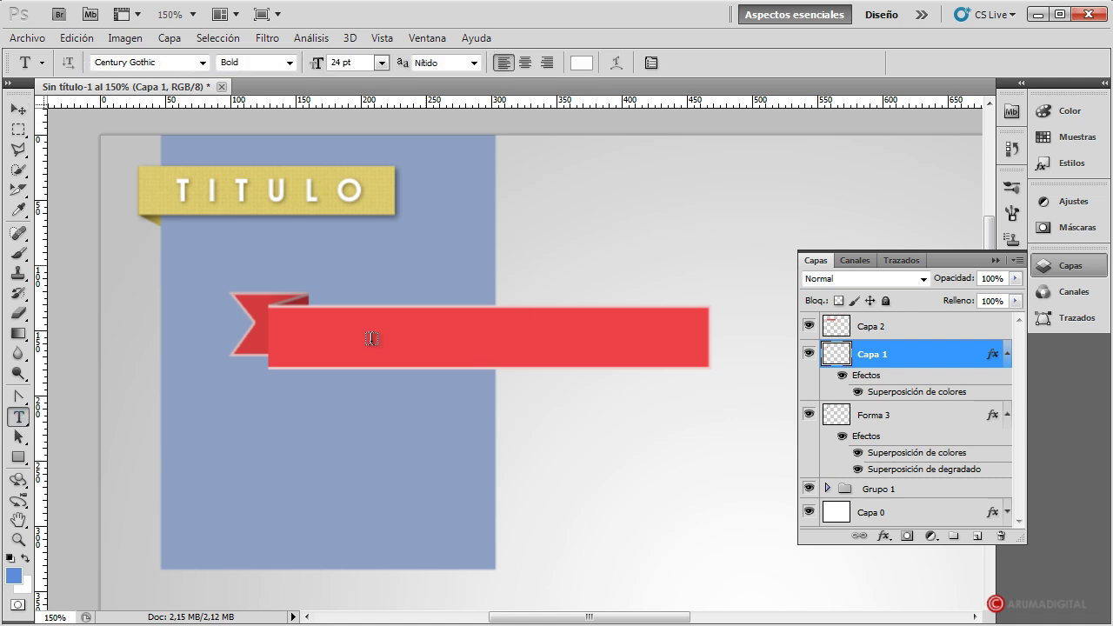
click(306, 339)
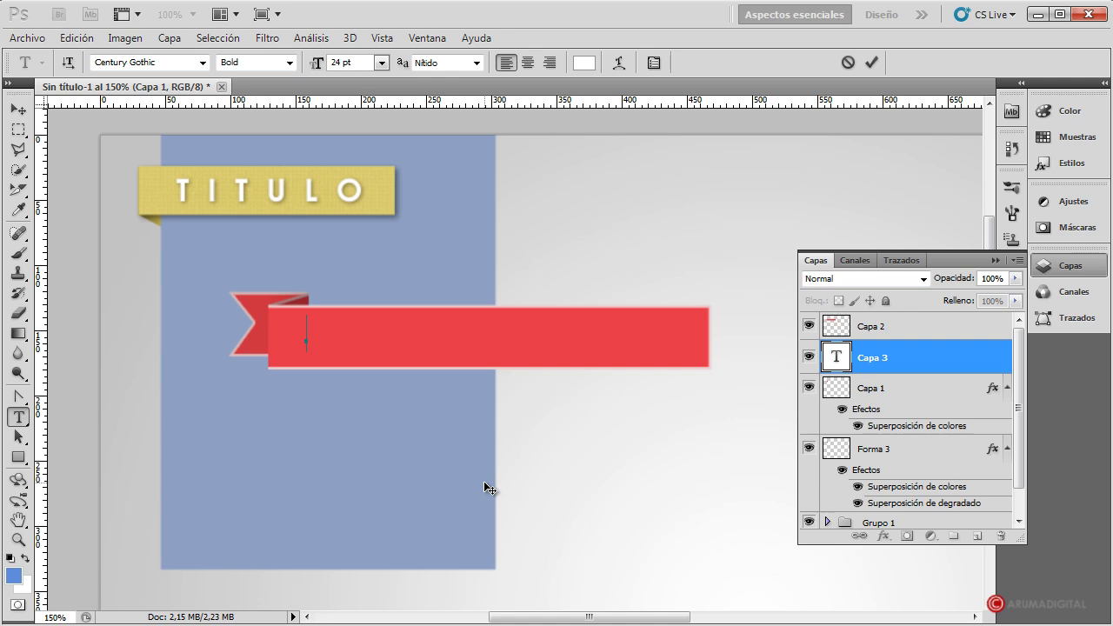
text(Texto)
drag(899, 366, 900, 324)
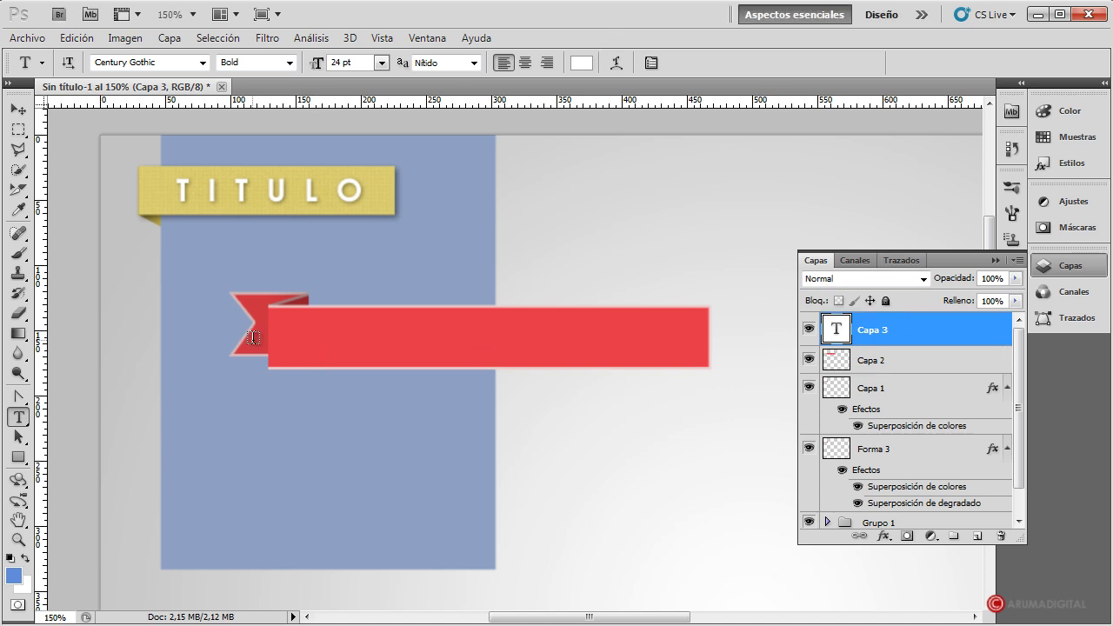
Type BANDEROLA on the banner, fixing the 'BAMDEROLA' typo, and nudge it left
click(306, 343)
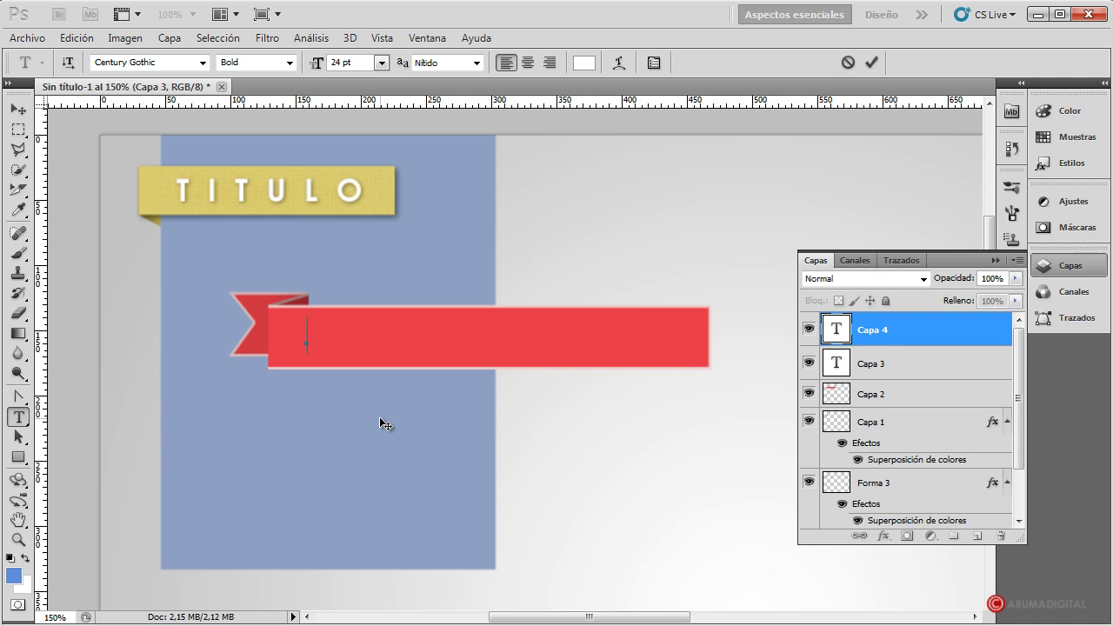
text(BAMDE)
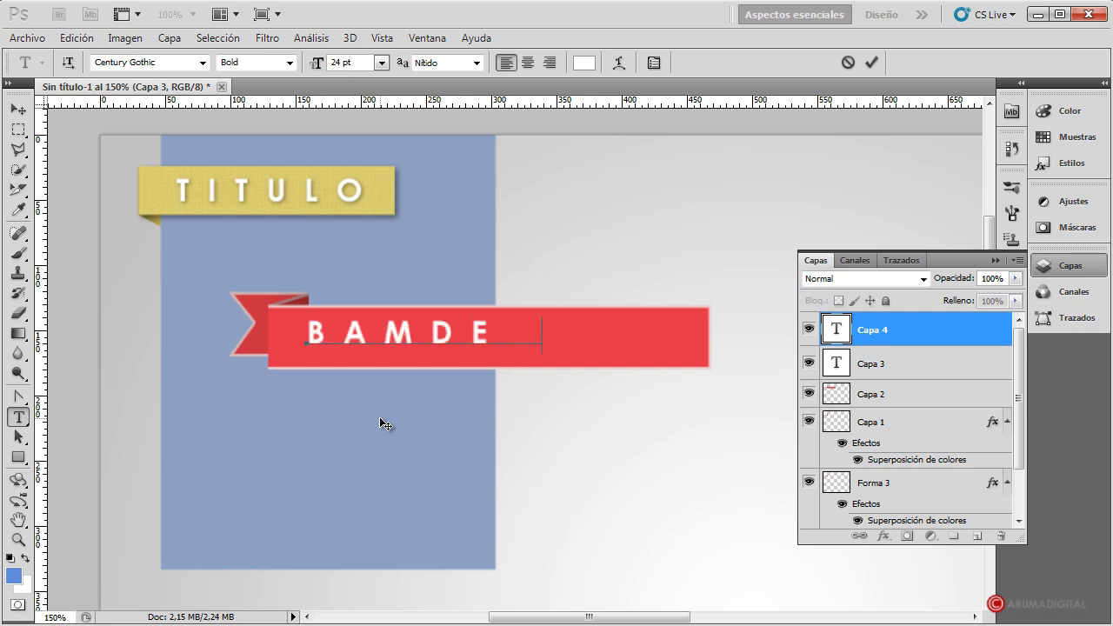
text(ROLA)
key(Left)
key(Left)
key(Left)
key(Left)
key(BackSpace)
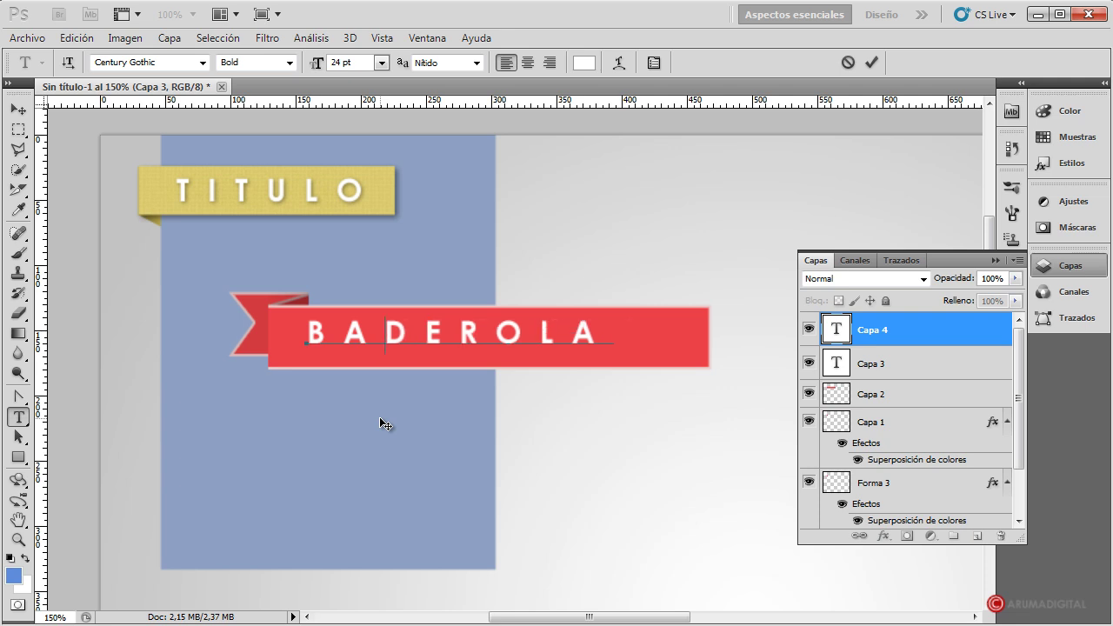
text(N)
drag(658, 331, 232, 343)
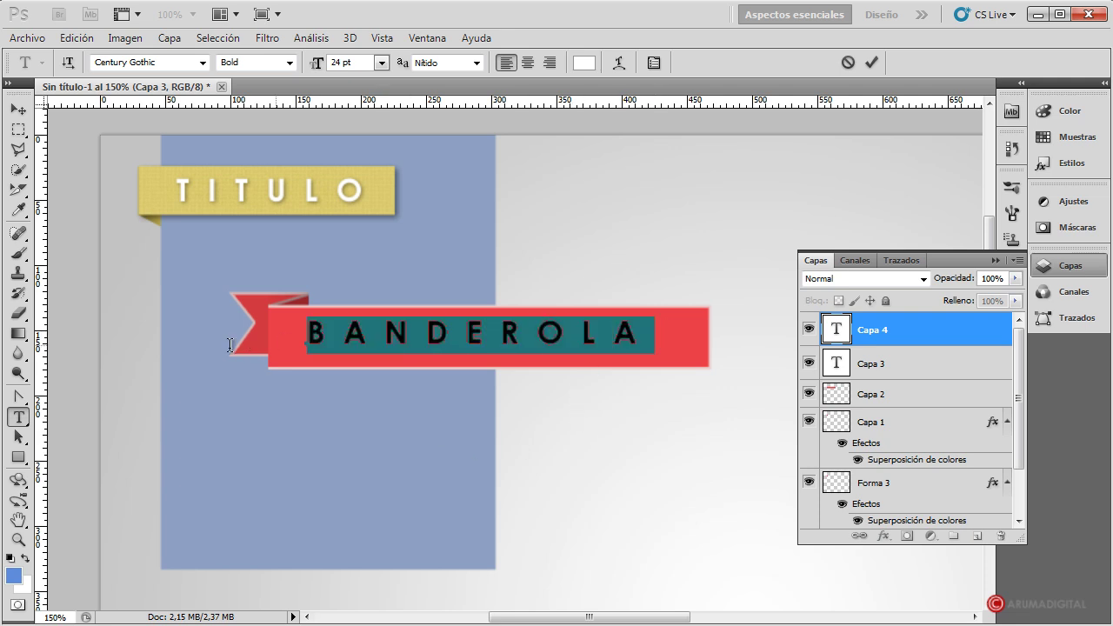
click(18, 109)
key(Left)
key(Left)
key(Left)
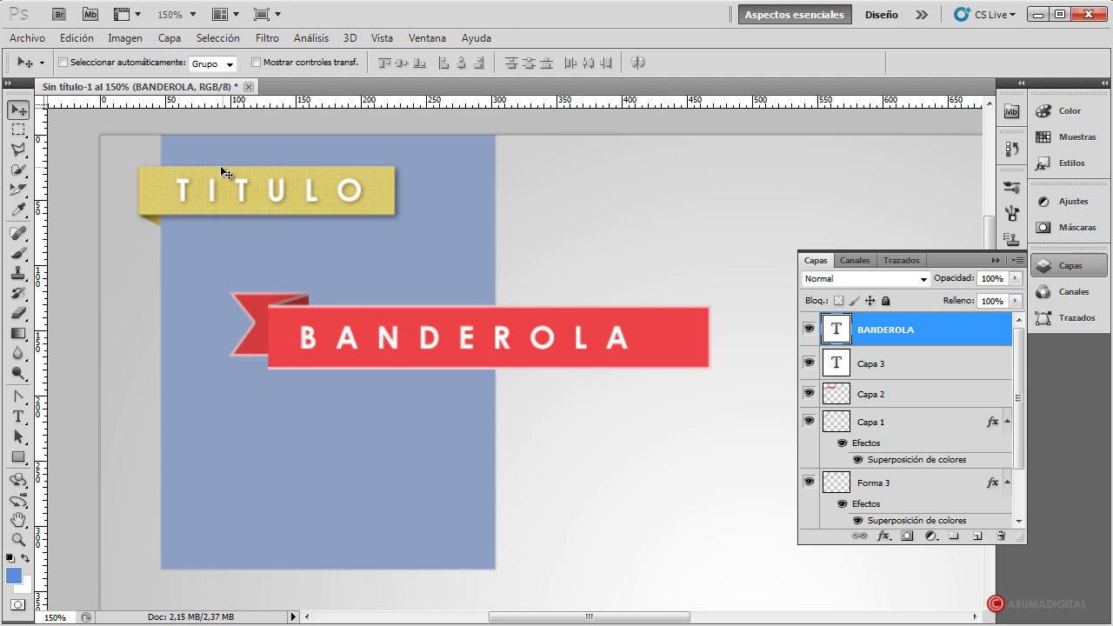
click(21, 459)
drag(692, 178, 293, 480)
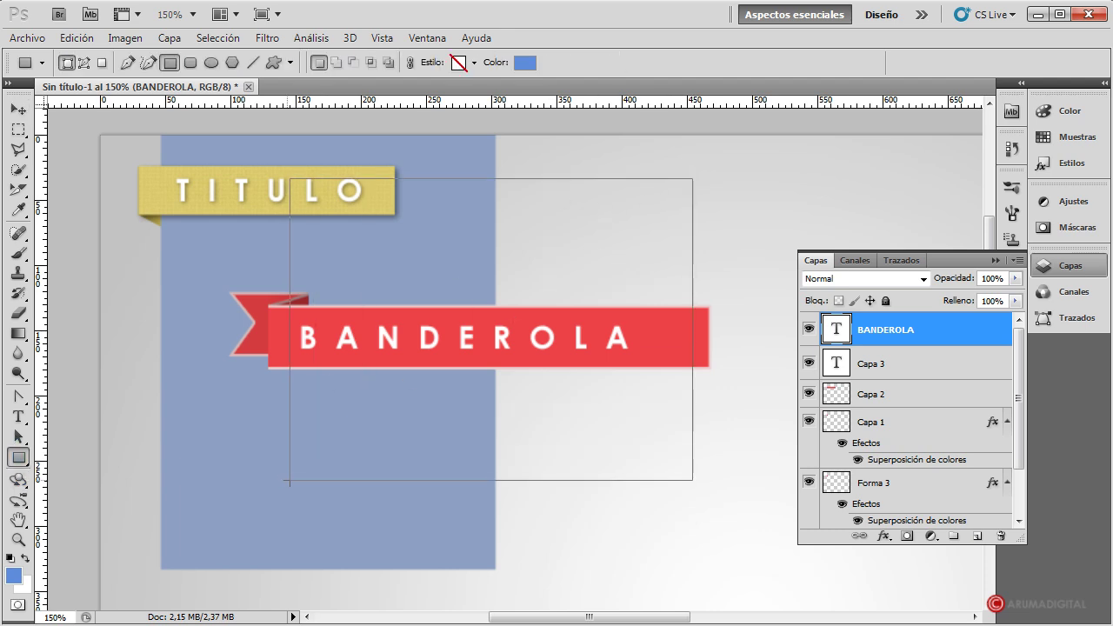
drag(924, 331, 918, 435)
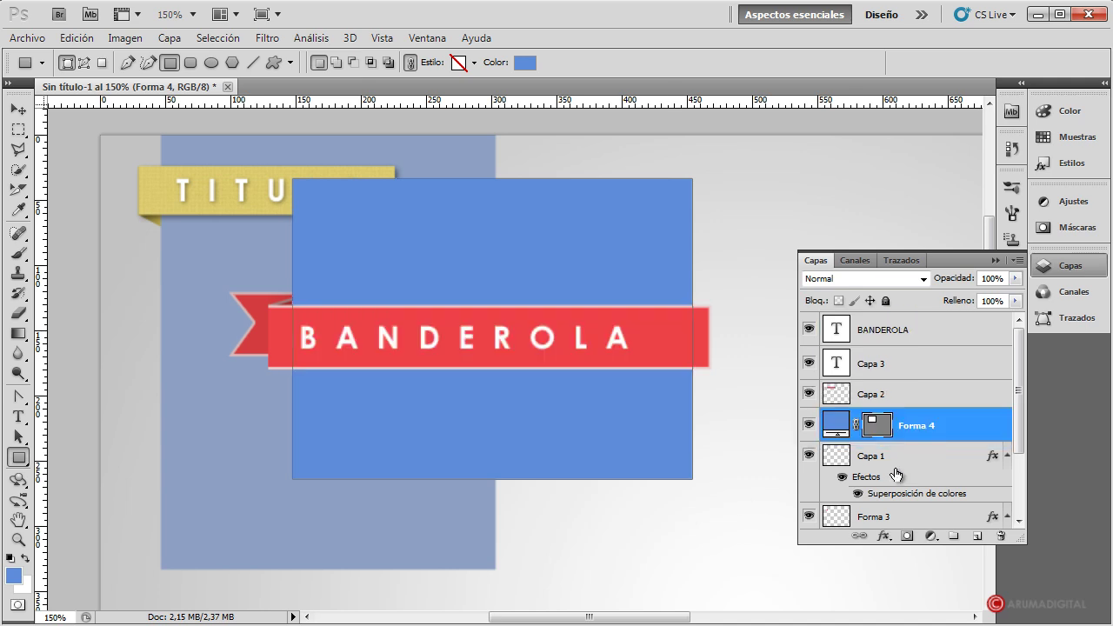
click(935, 478)
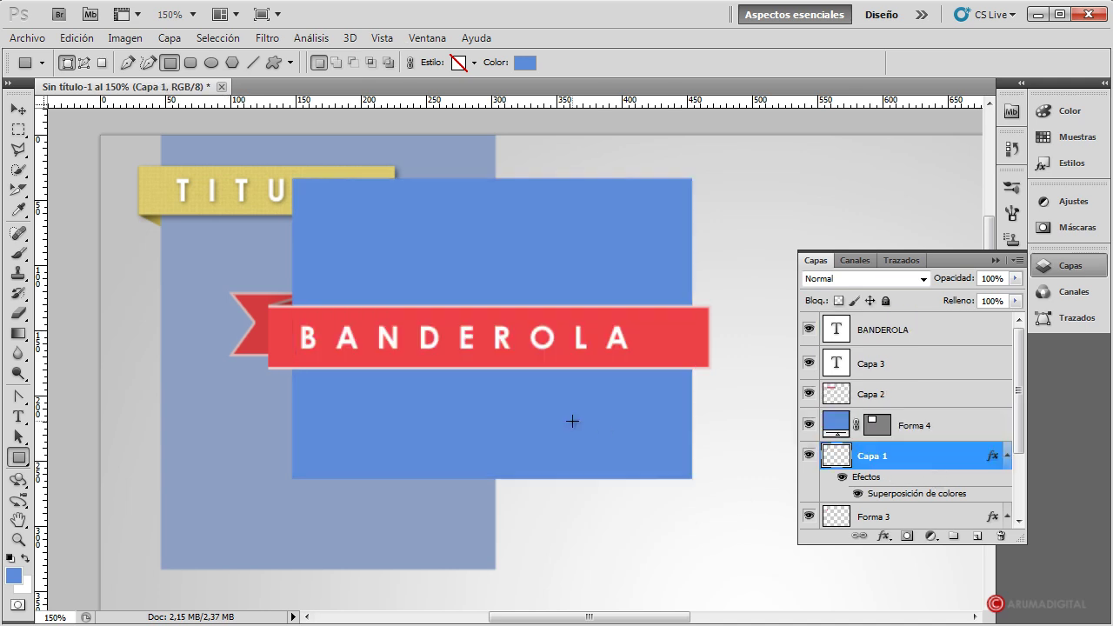
double_click(894, 423)
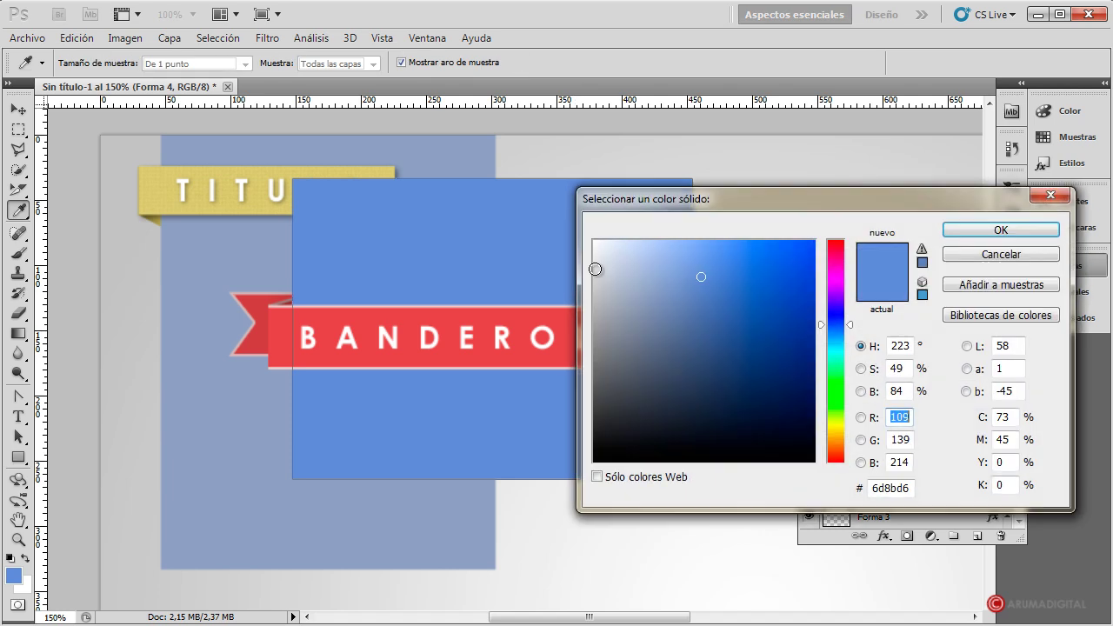
click(1009, 225)
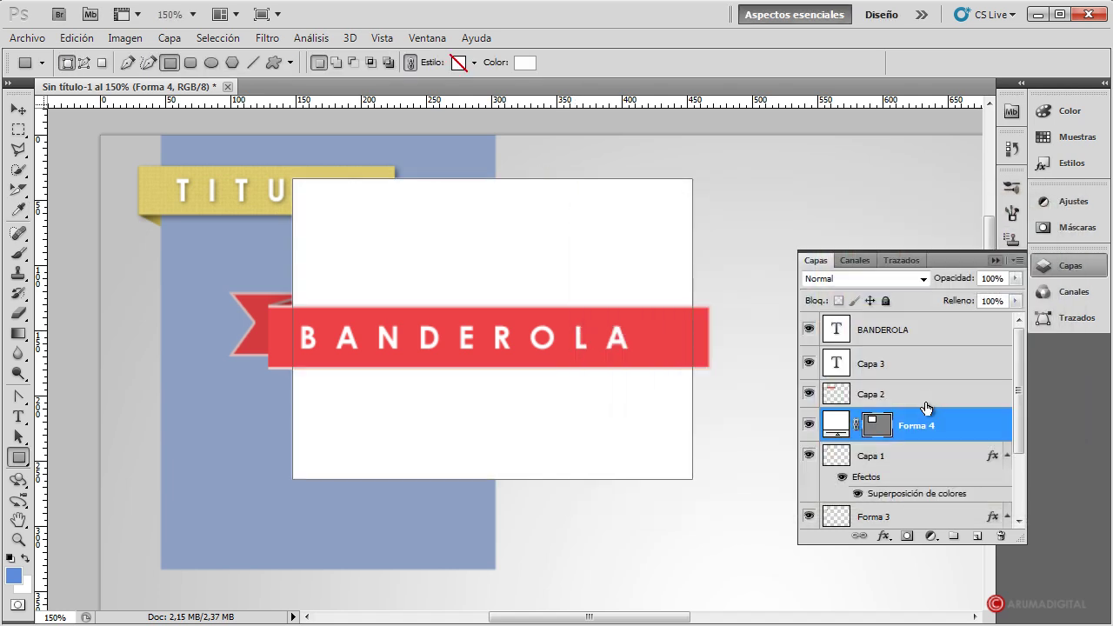
click(926, 396)
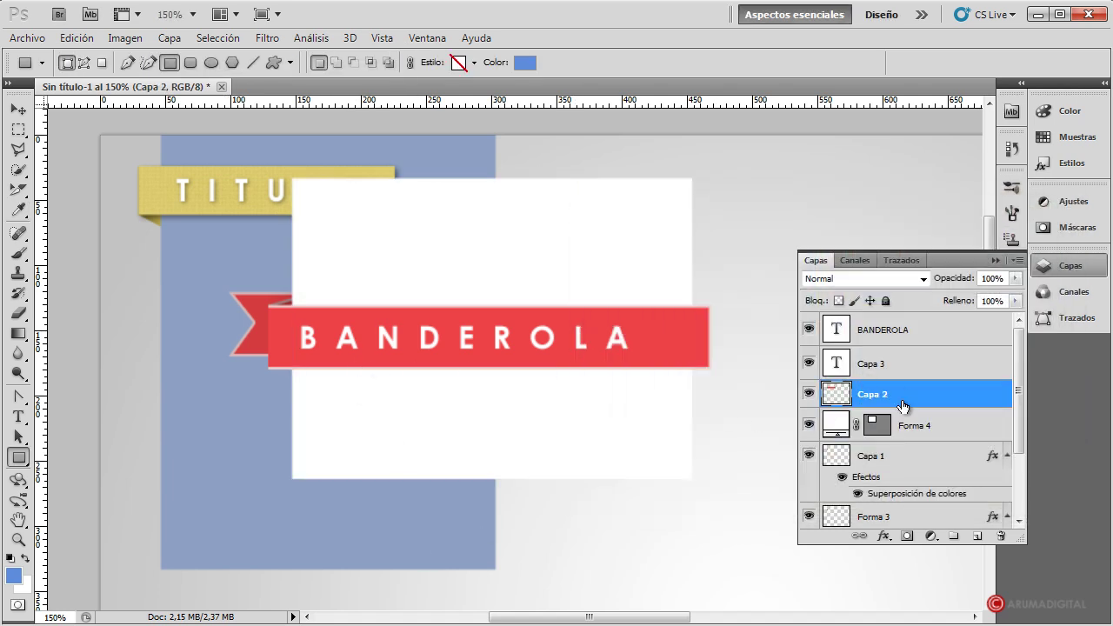
click(908, 426)
click(19, 108)
mouse_move(441, 282)
mouse_down()
mouse_move(425, 352)
mouse_move(386, 341)
mouse_move(496, 353)
mouse_move(449, 305)
mouse_move(461, 304)
mouse_up()
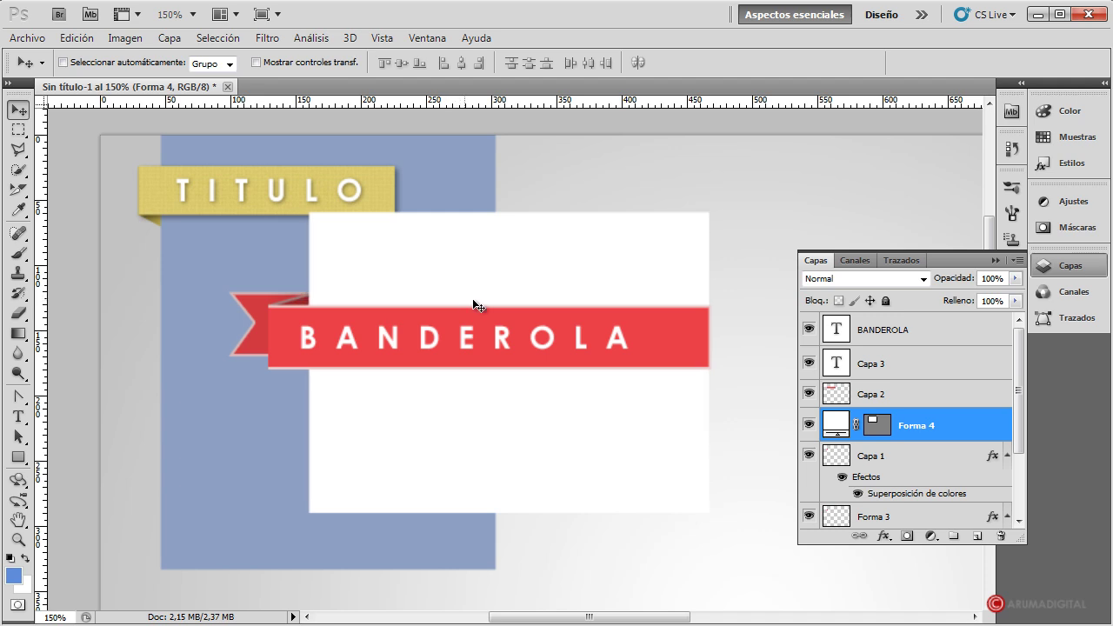
key(Delete)
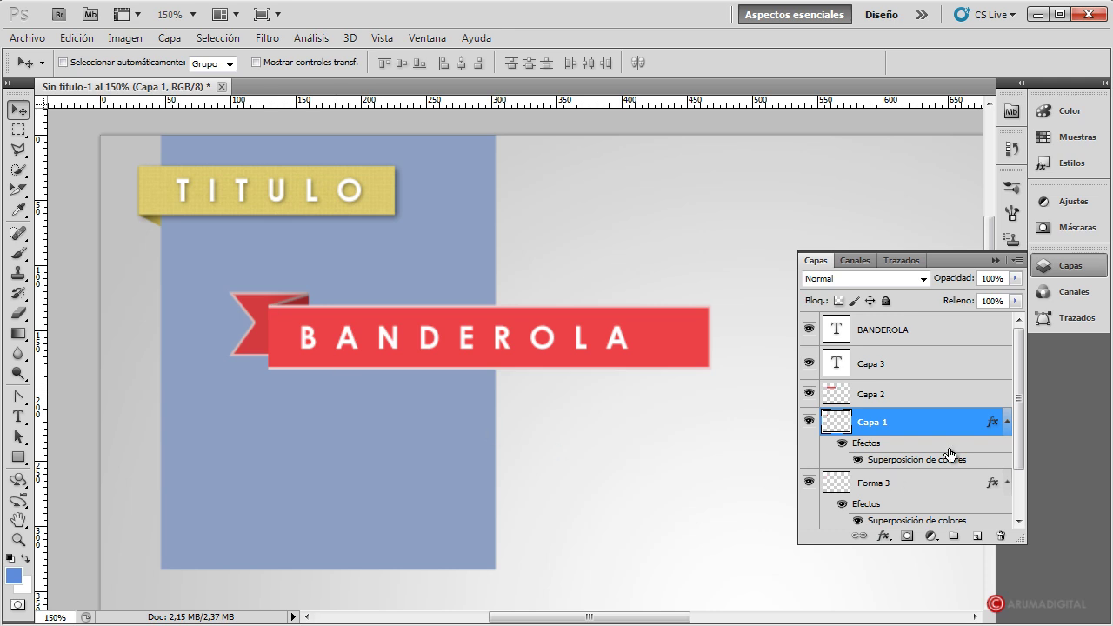
Give Capa 2 a fainter, larger-size drop shadow
click(922, 396)
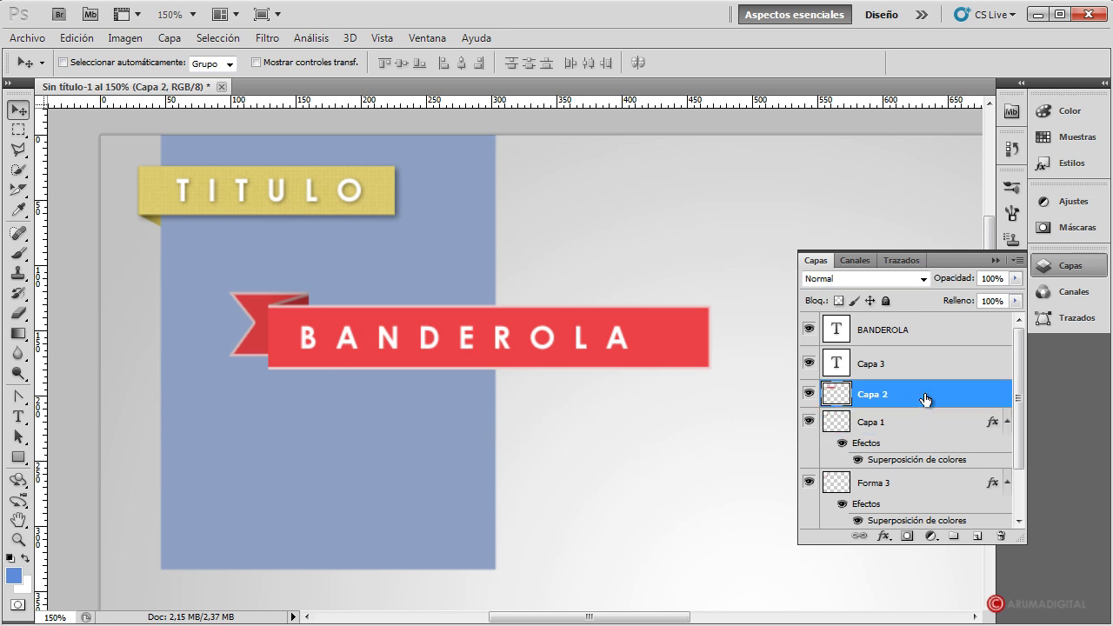
double_click(925, 395)
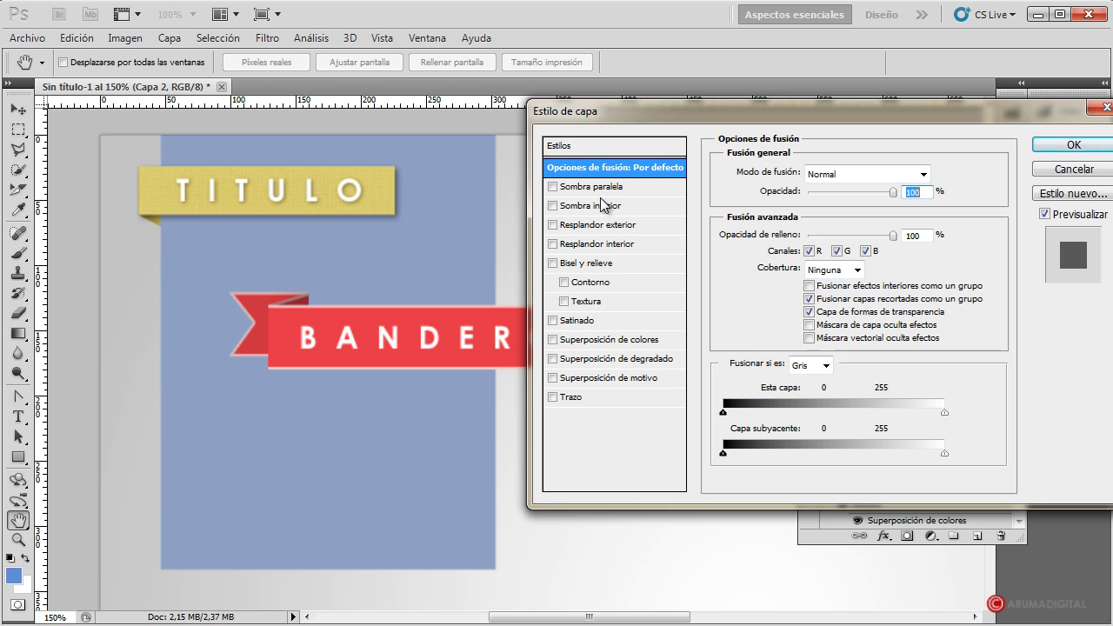
click(600, 190)
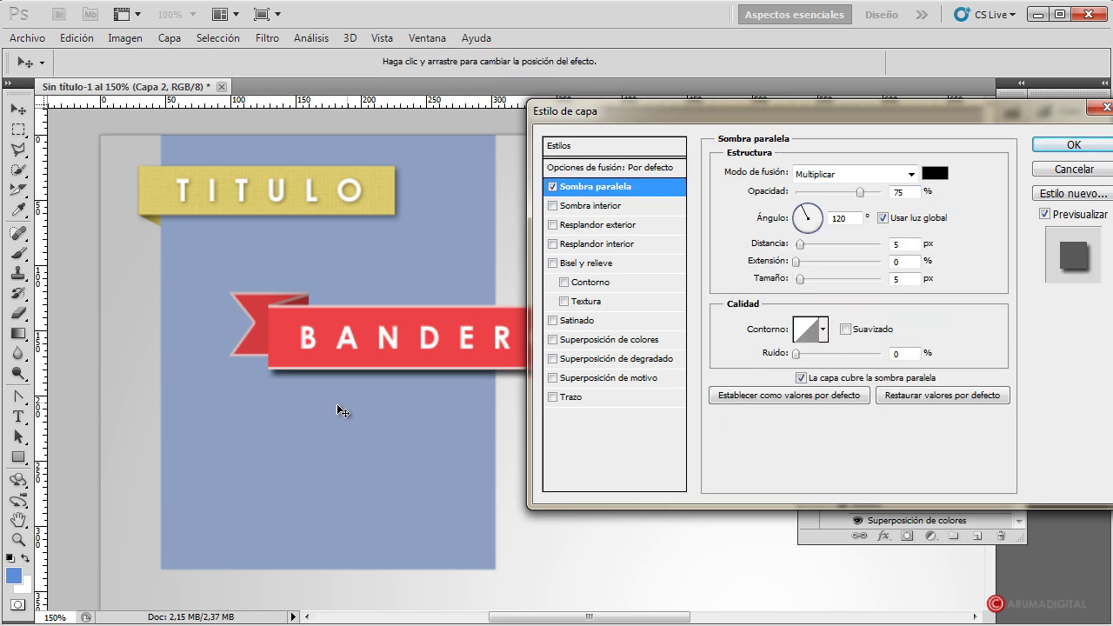
drag(781, 106, 834, 107)
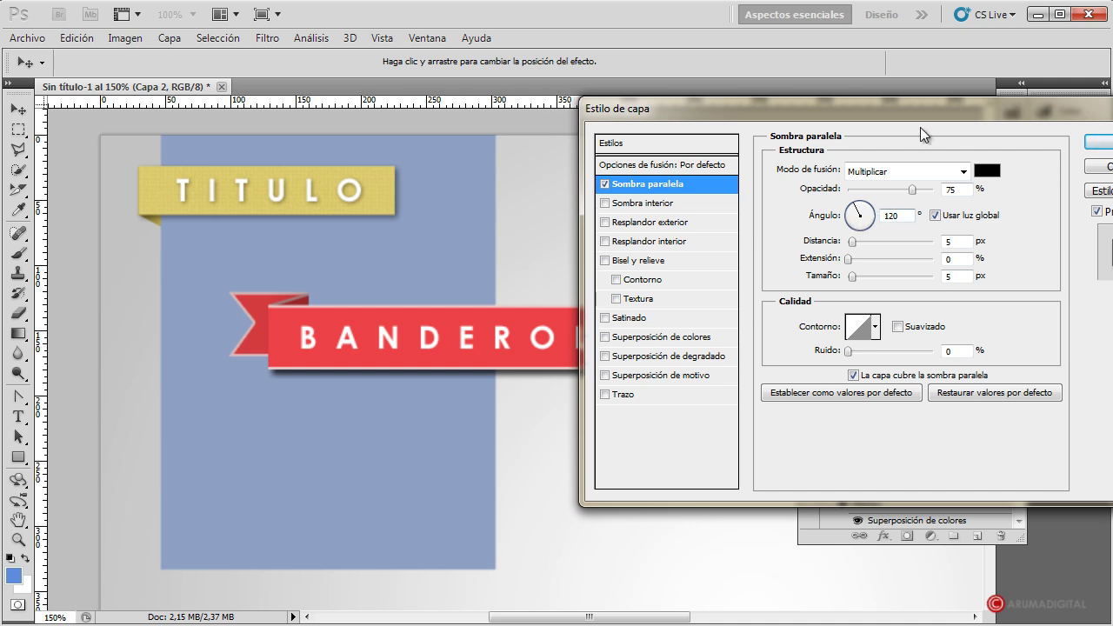
drag(874, 119, 787, 115)
drag(822, 184, 779, 185)
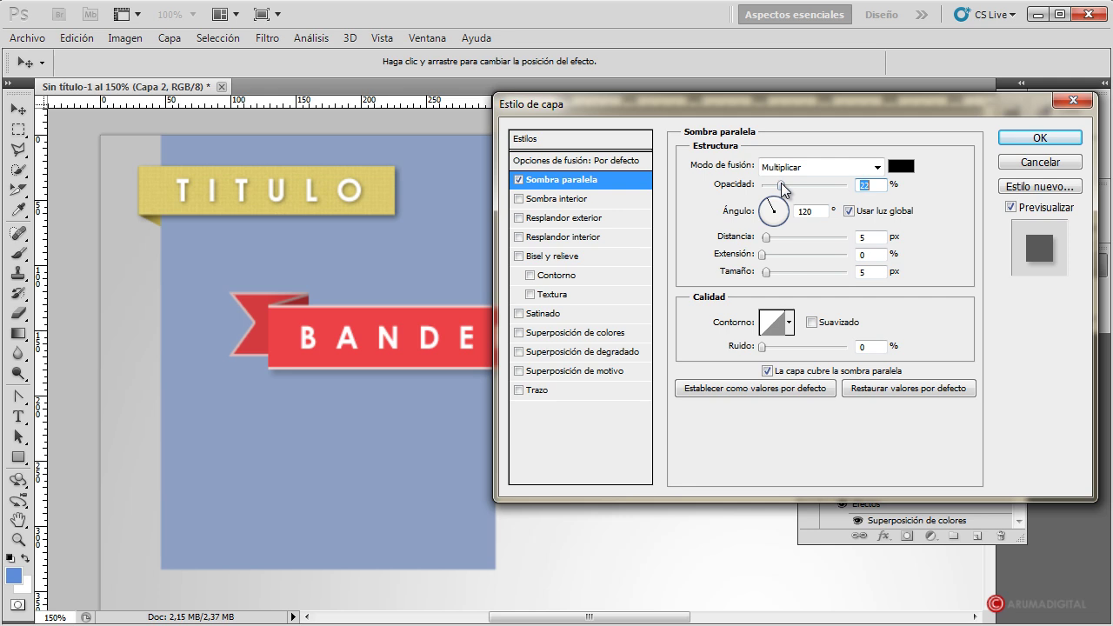
drag(766, 272, 770, 273)
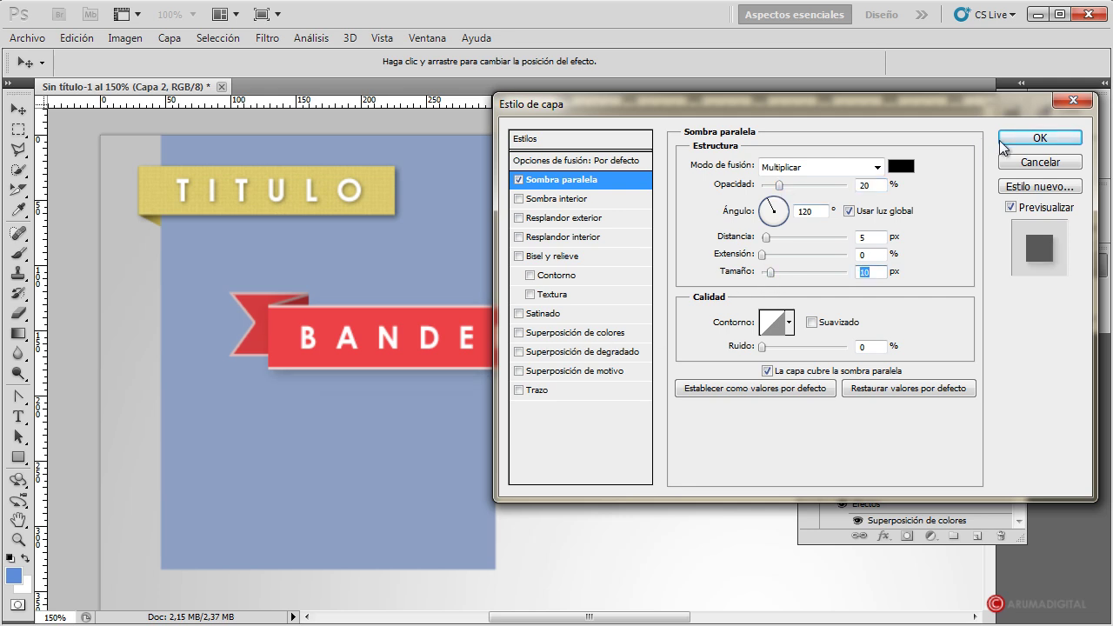
click(1002, 144)
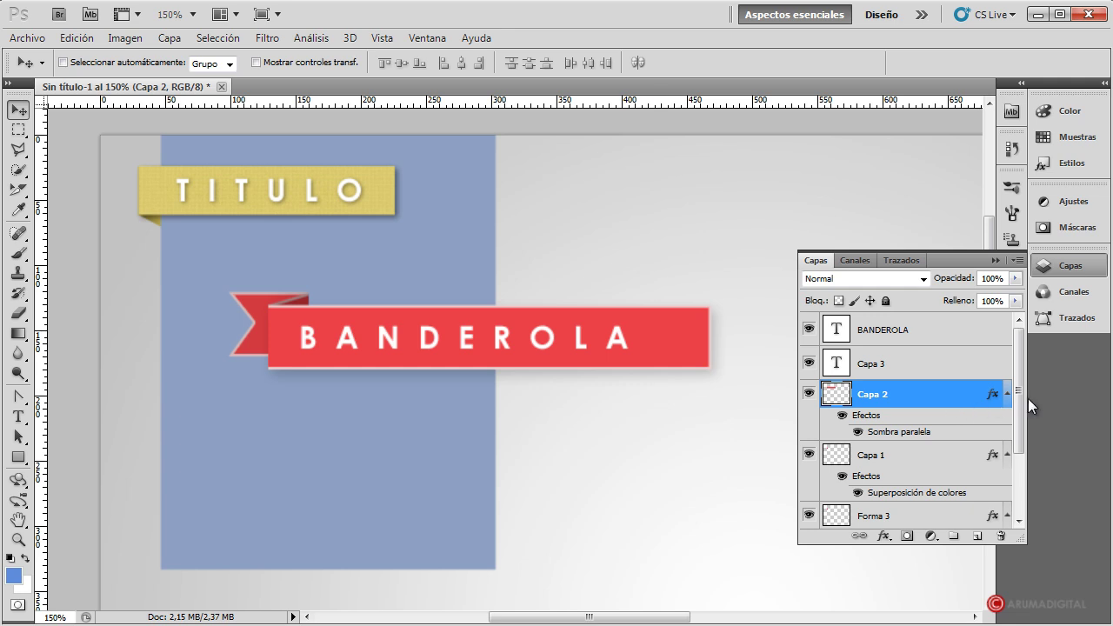
Give Forma 3 a drop shadow at 37% opacity with reduced distance
scroll(1027, 417, down, 3)
click(915, 490)
double_click(915, 487)
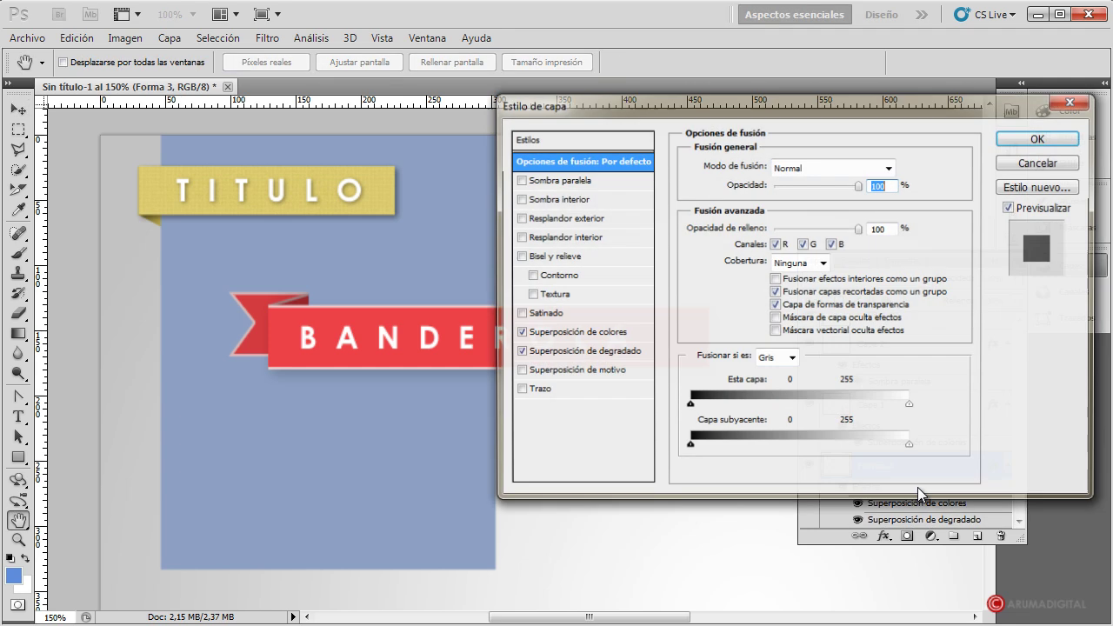
click(543, 180)
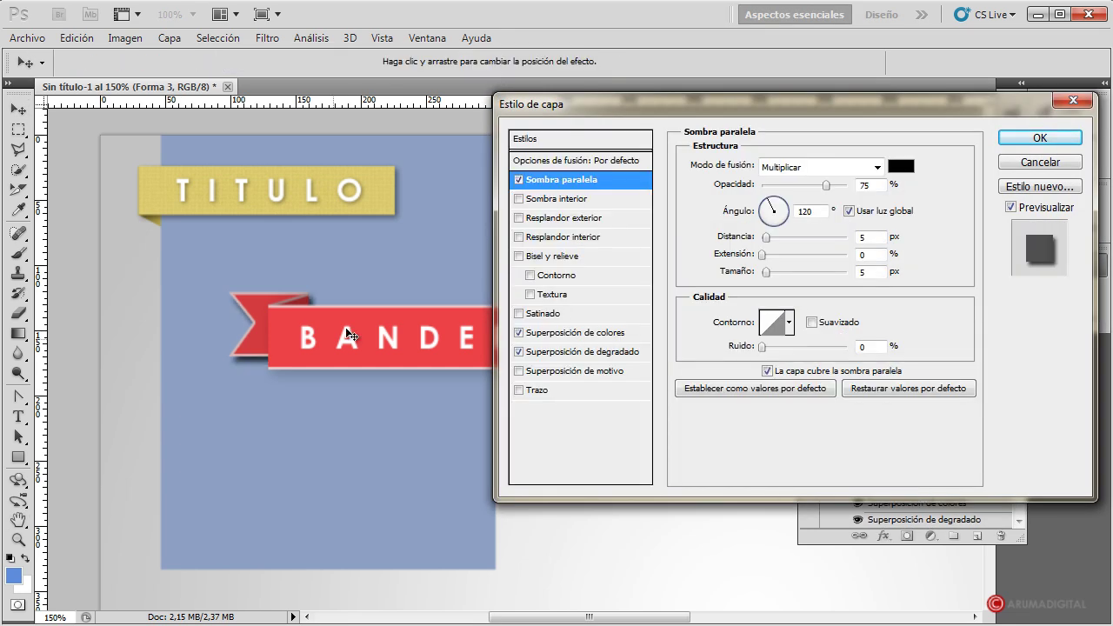
drag(826, 185, 794, 186)
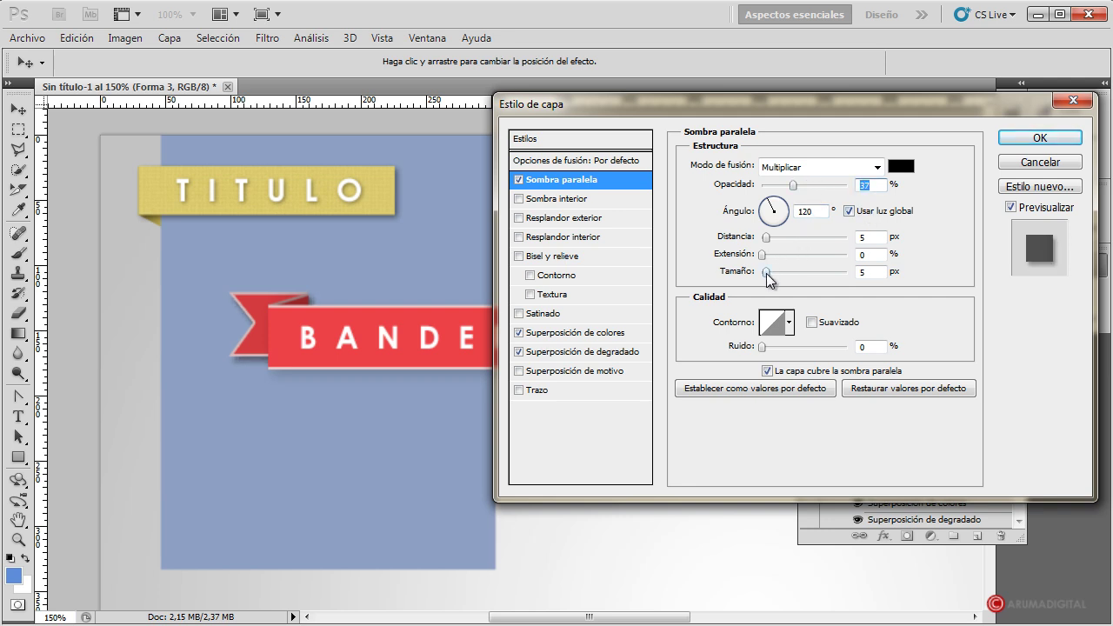
drag(766, 236, 760, 239)
click(1030, 136)
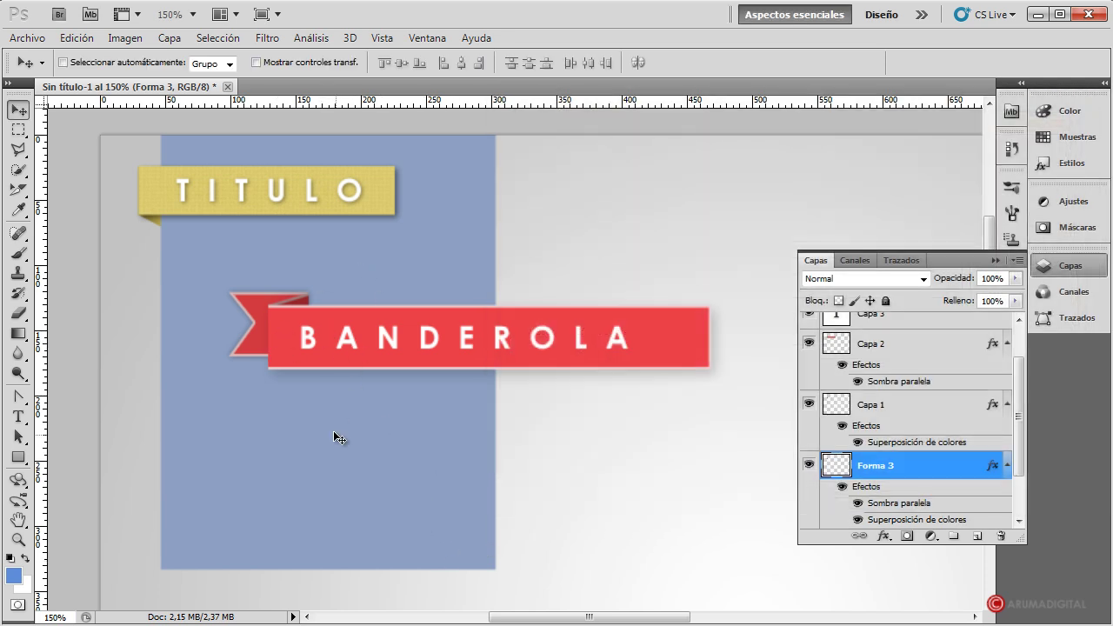
Group the BANDEROLA text through Forma 3 layers into Grupo 2, then deselect
scroll(339, 441, down, 3)
scroll(339, 442, down, 4)
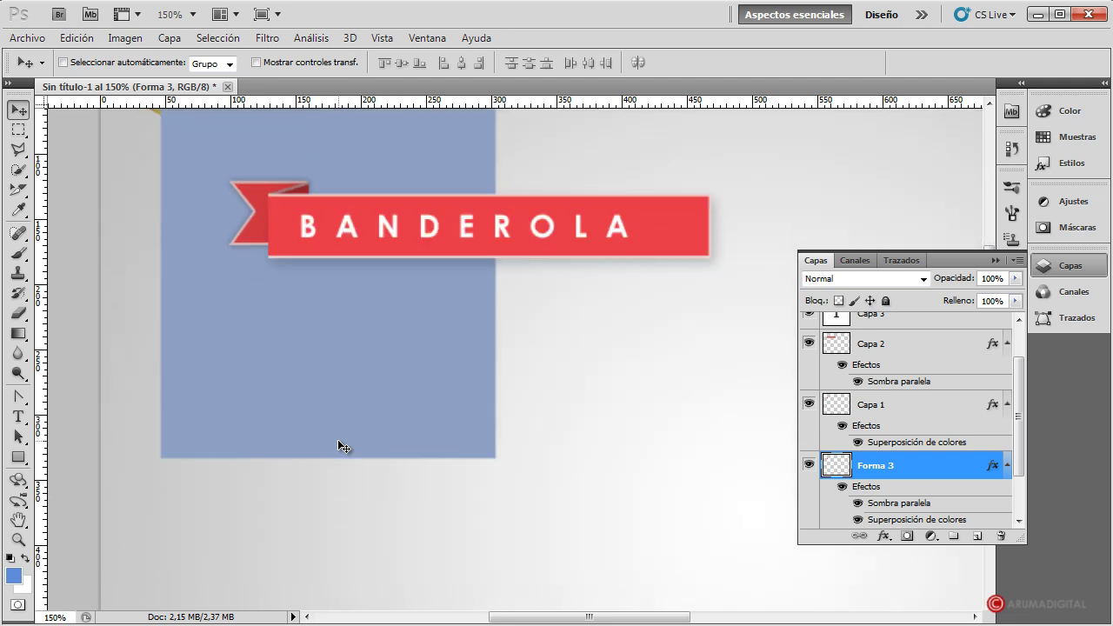
scroll(339, 442, down, 1)
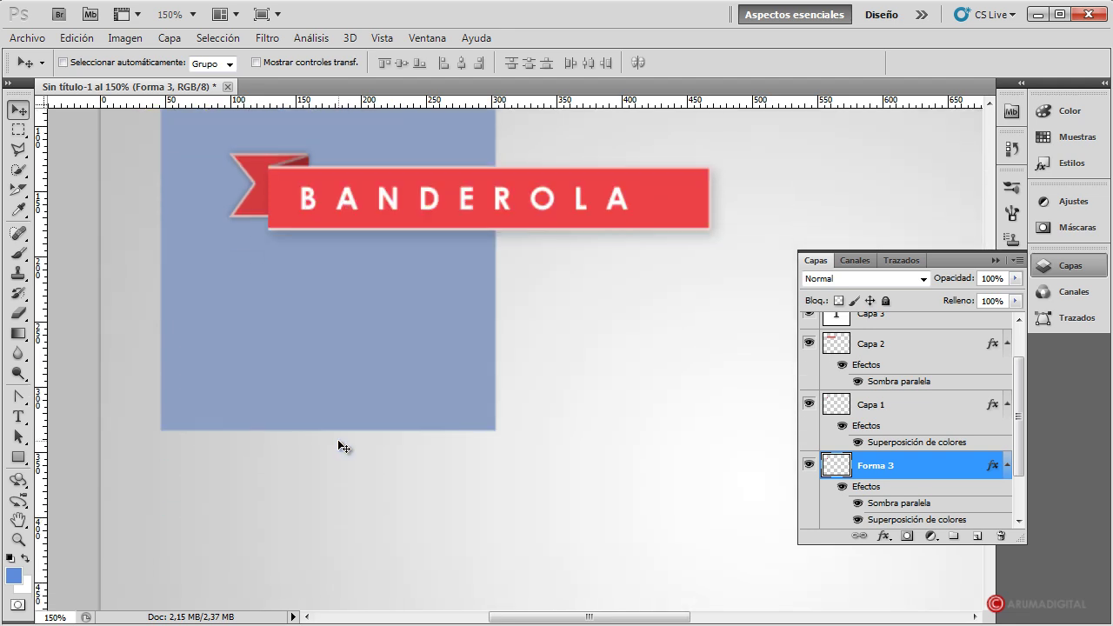
scroll(1018, 415, up, 2)
click(961, 334)
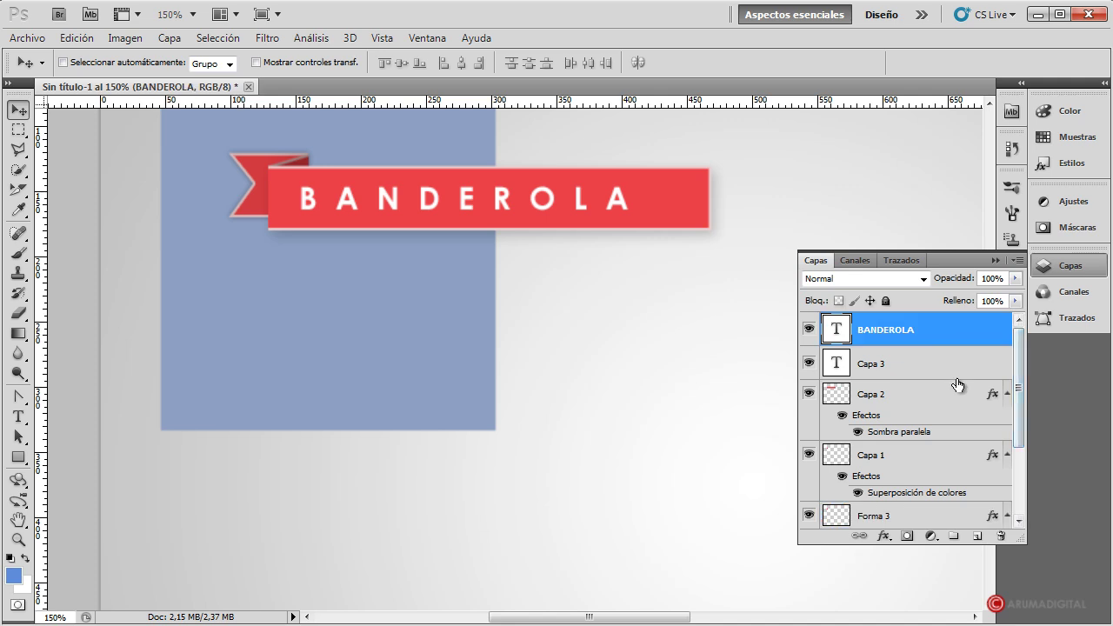
scroll(957, 385, down, 3)
shift+click(942, 403)
drag(943, 406, 954, 536)
click(914, 453)
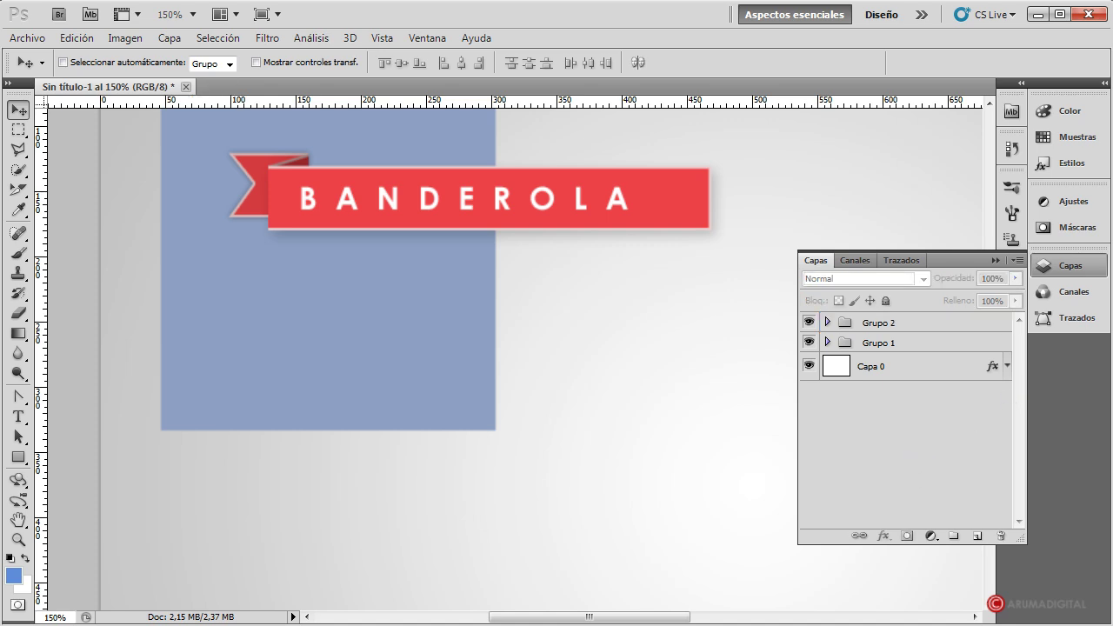